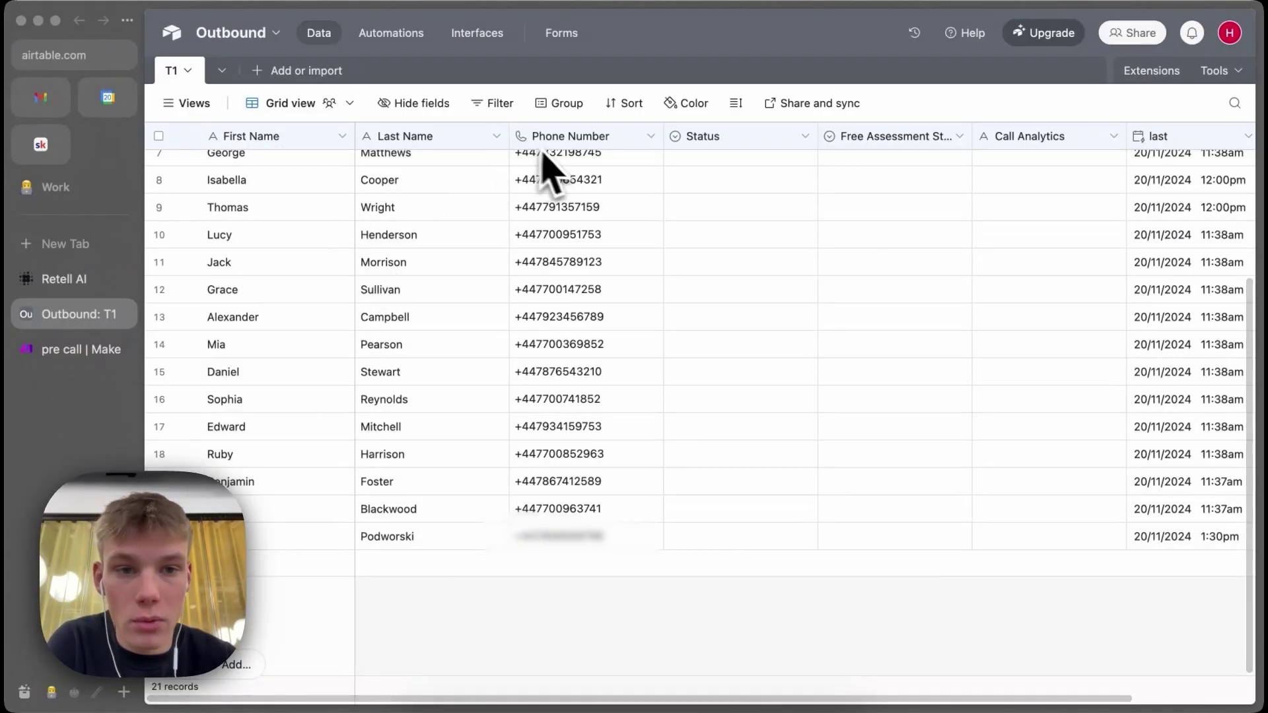
{"action": "left_click", "coordinate": [738, 536]}
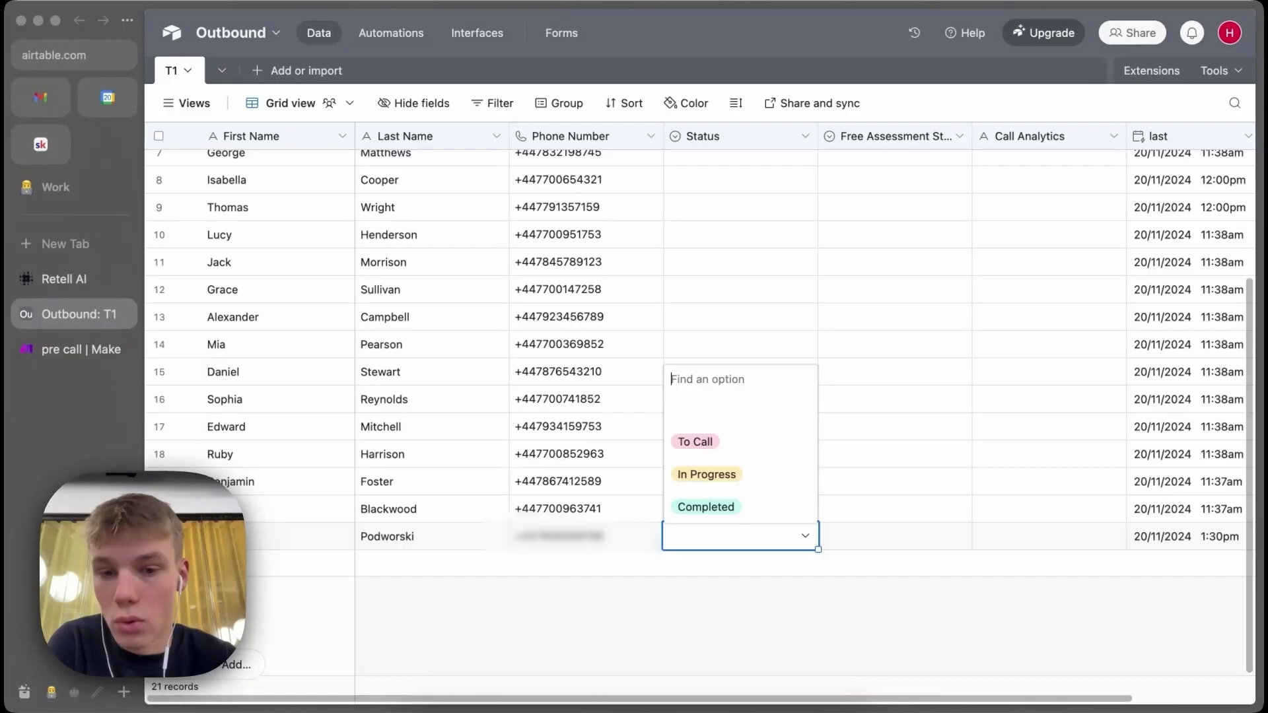
{"action": "left_click", "coordinate": [850, 540]}
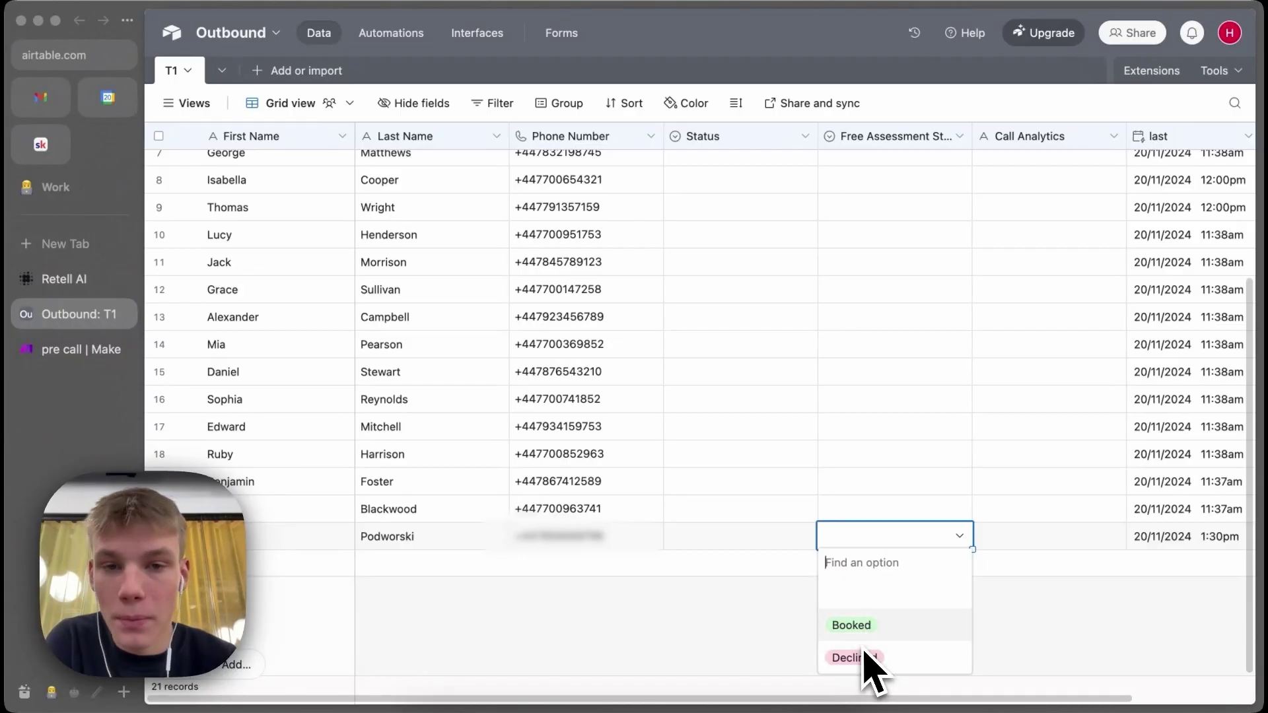
{"action": "left_click", "coordinate": [1045, 536]}
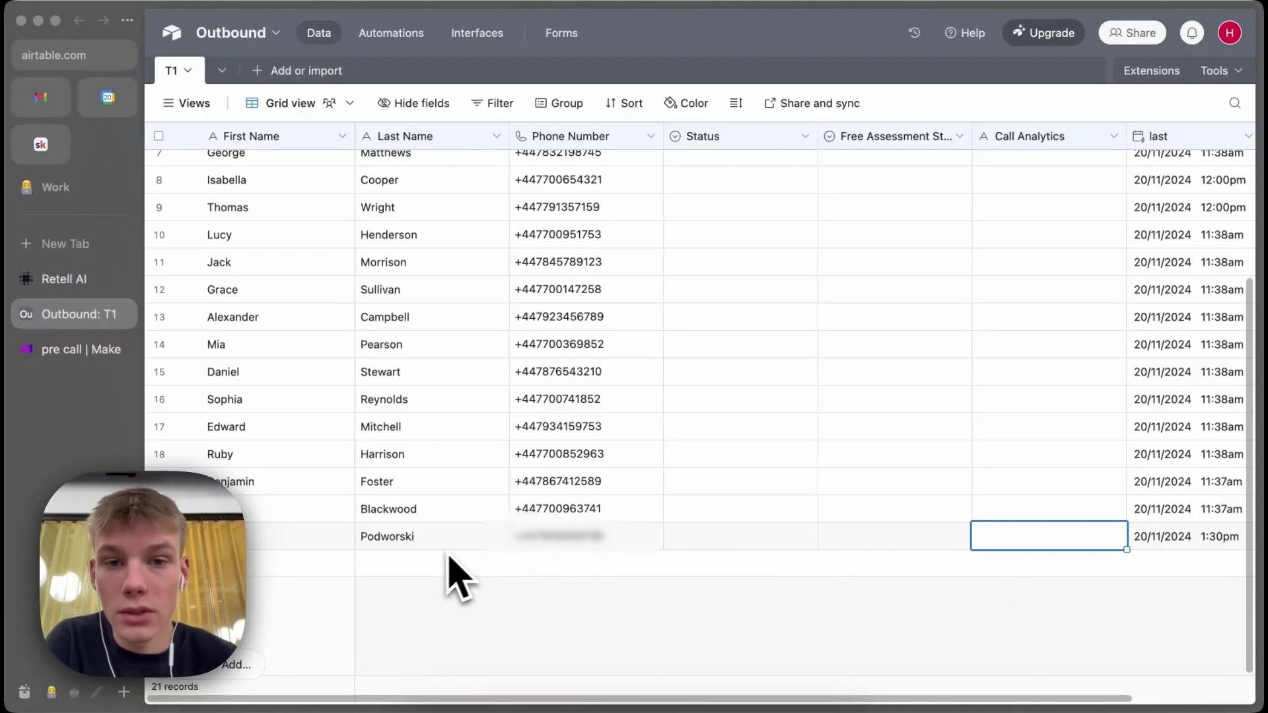
{"action": "left_click", "coordinate": [734, 536]}
Step: Answer the solar agent's FaceTime call and talk until agreeing to a free assessment
{"action": "left_click", "coordinate": [733, 540]}
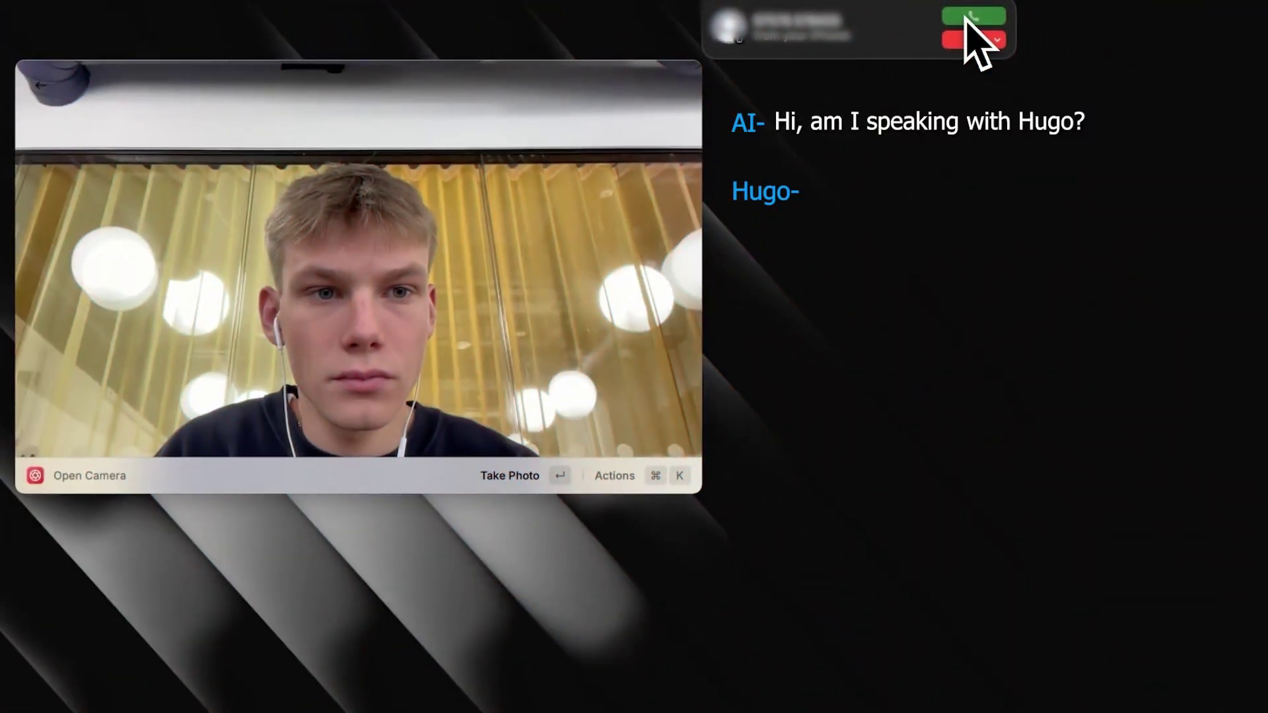
{"action": "left_click", "coordinate": [974, 17]}
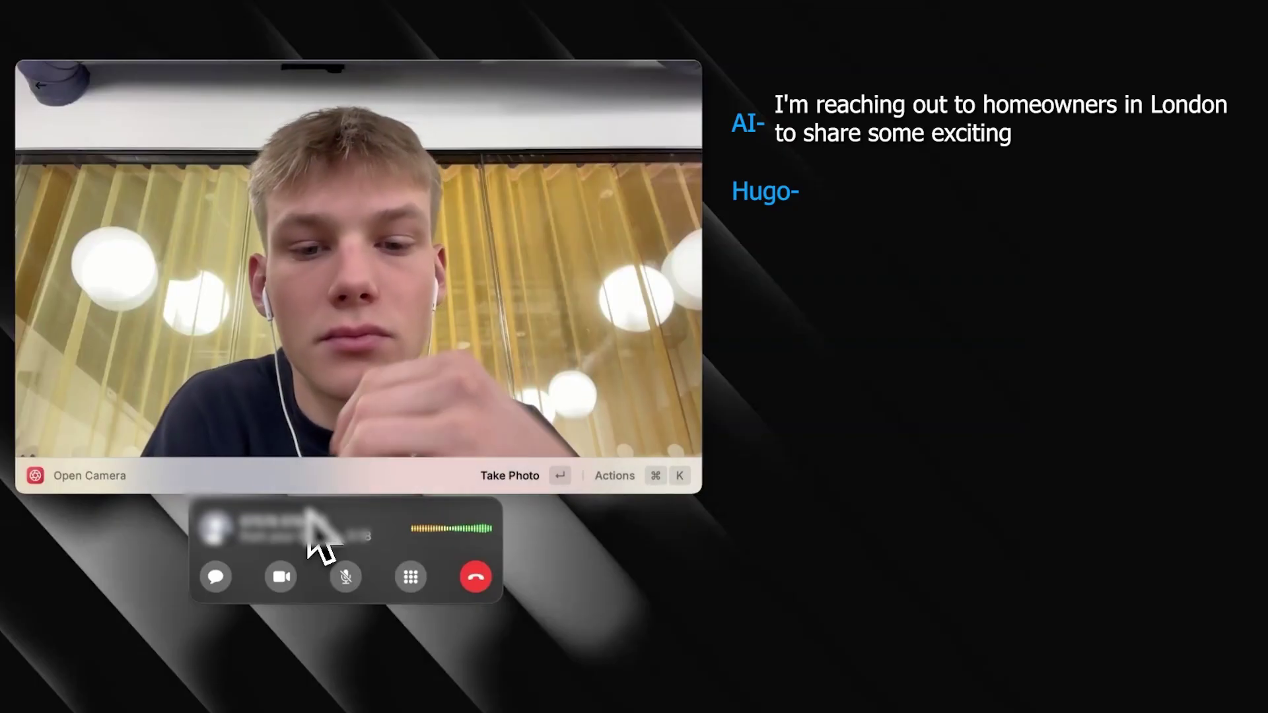
{"action": "left_click", "coordinate": [344, 575]}
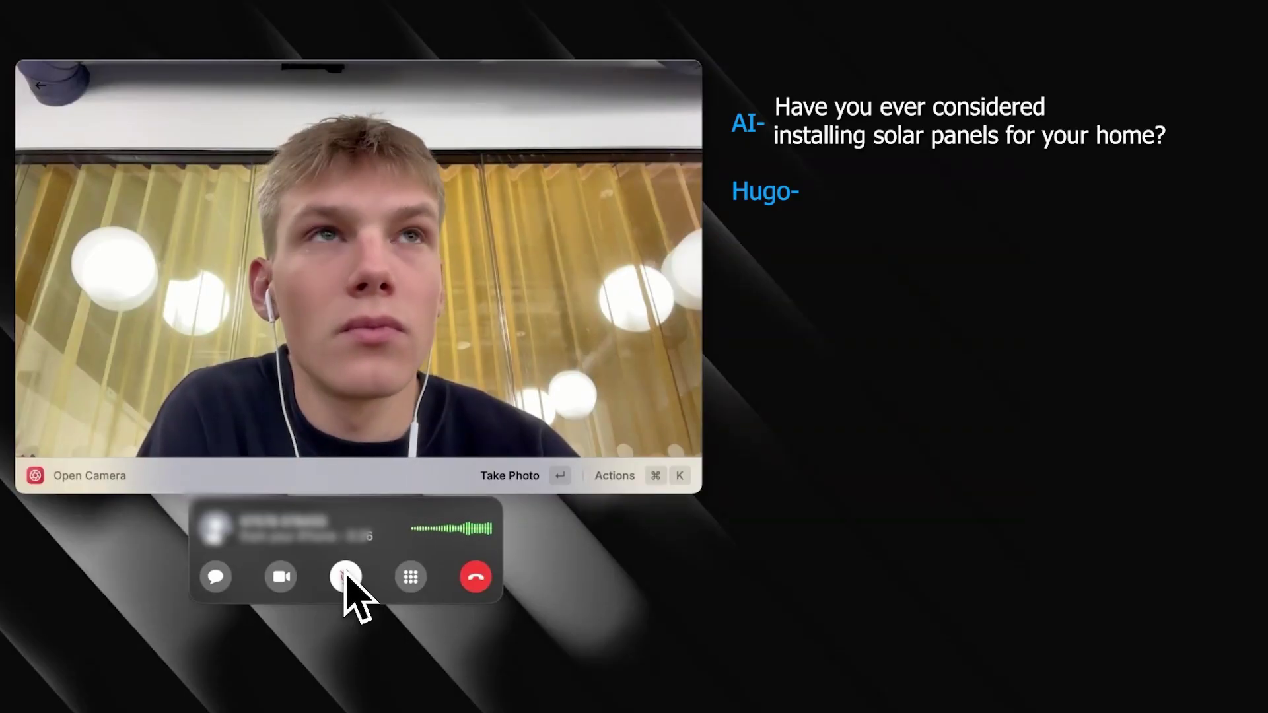
{"action": "left_click", "coordinate": [345, 576]}
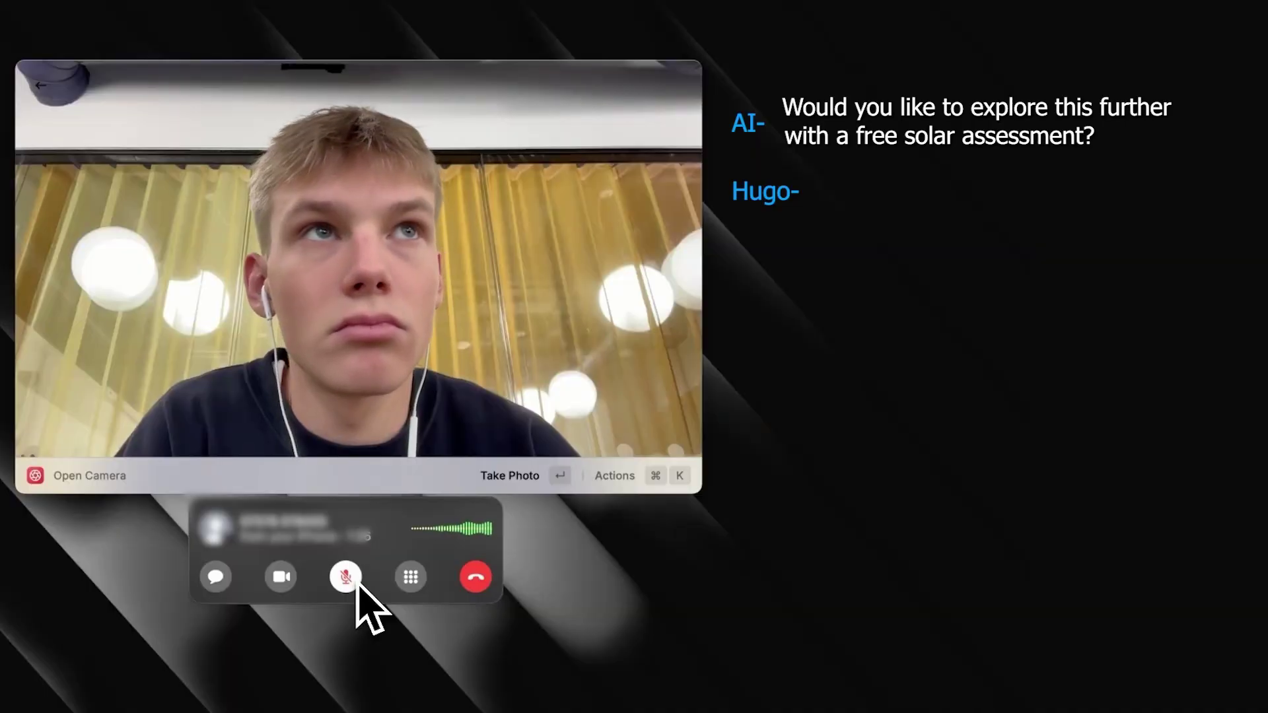
{"action": "left_click", "coordinate": [345, 577]}
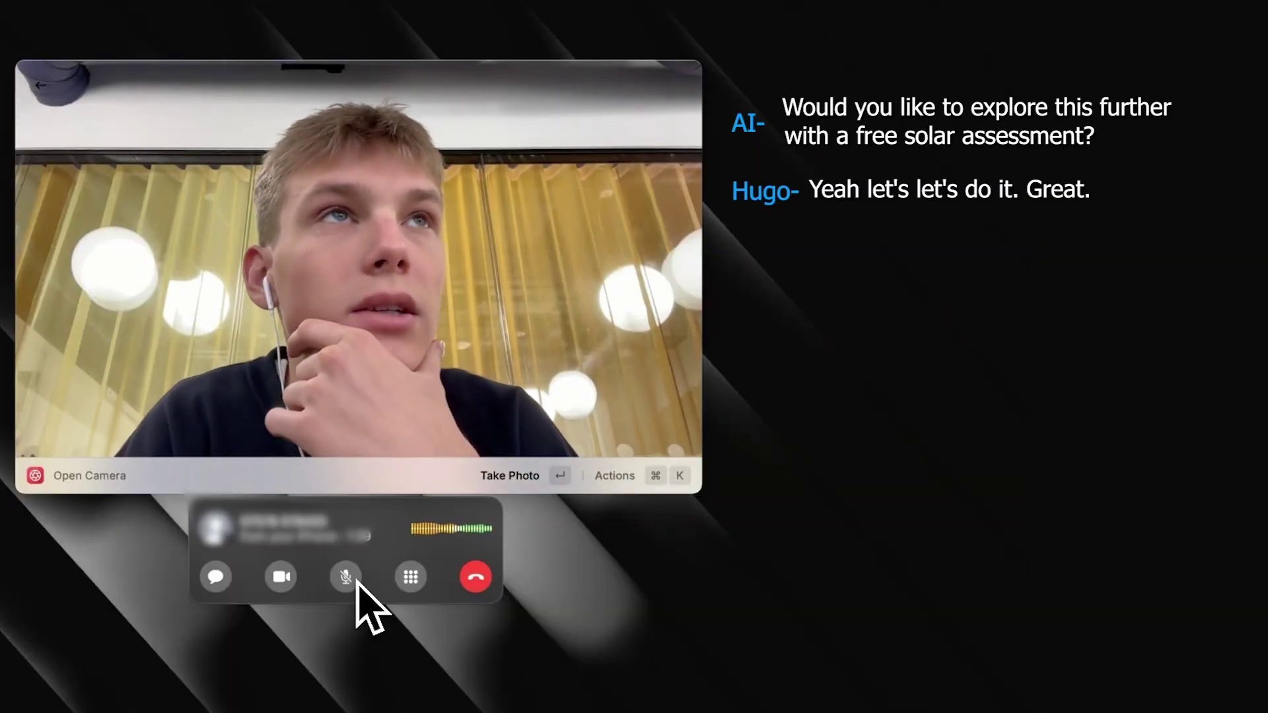
{"action": "left_click", "coordinate": [346, 576]}
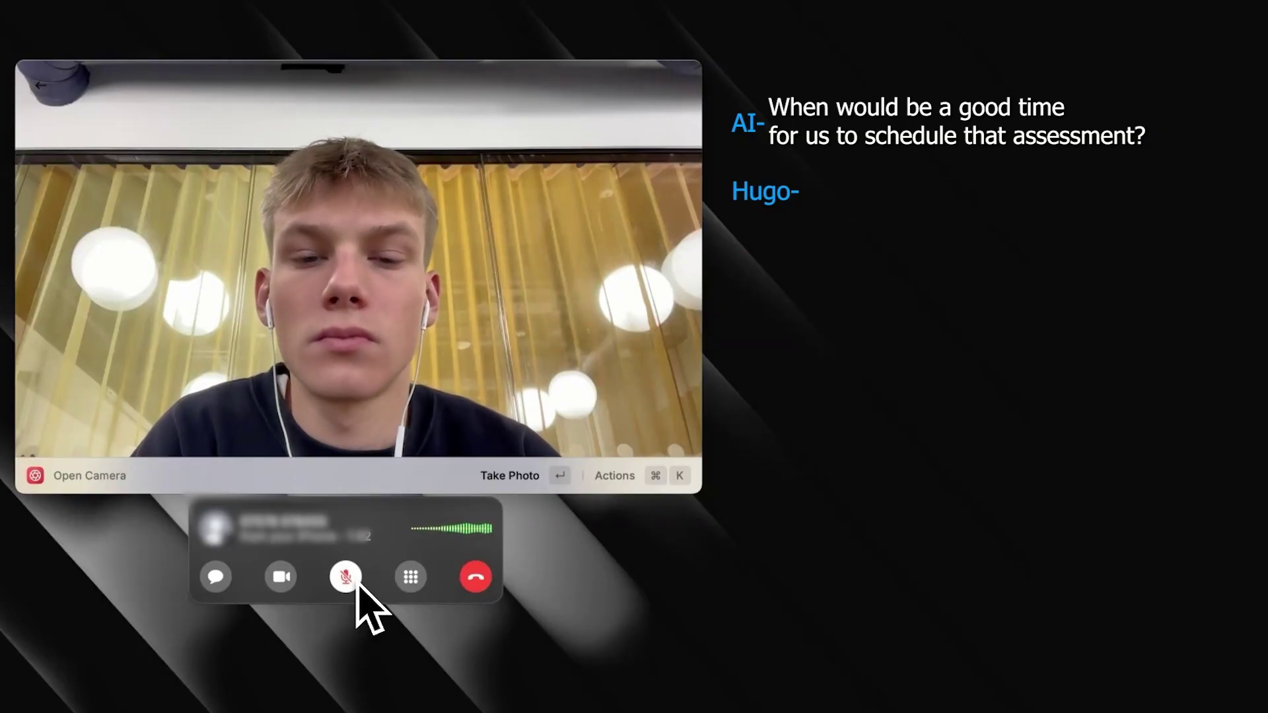
Step: Answer the agent's scheduling questions, accepting the 10 AM slot and giving address and email
{"action": "left_click", "coordinate": [345, 577]}
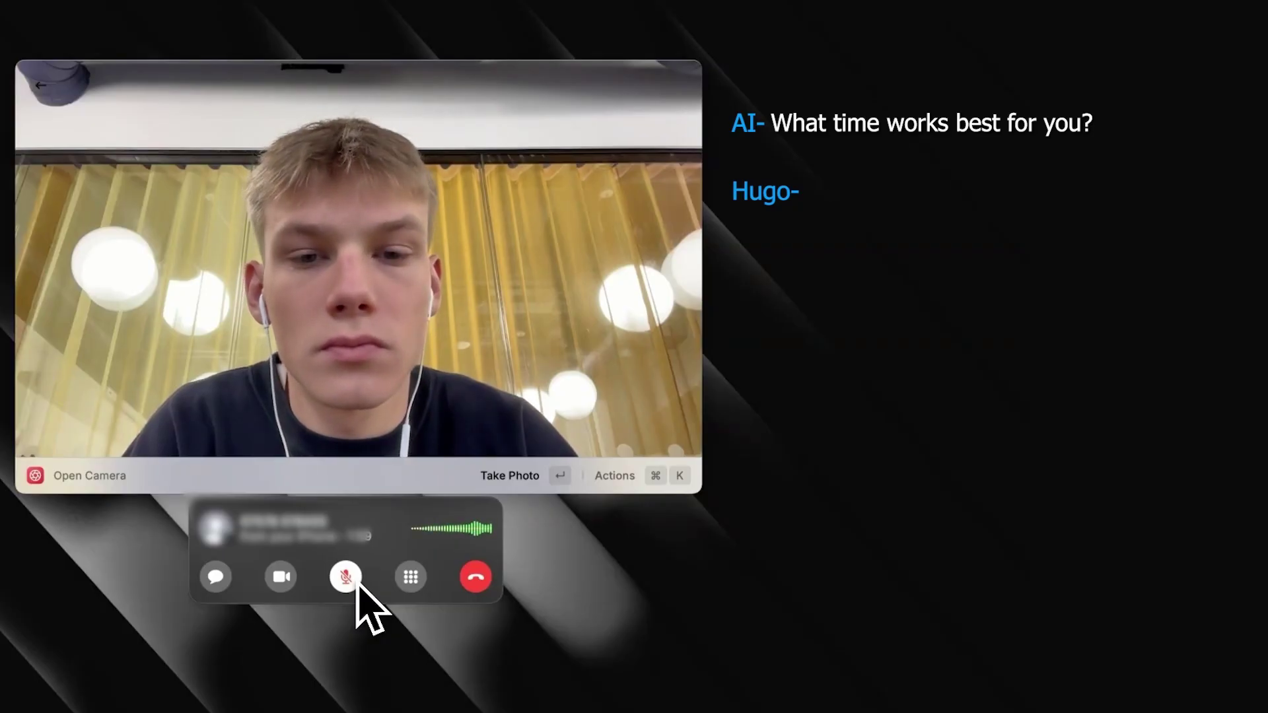
{"action": "left_click", "coordinate": [353, 579]}
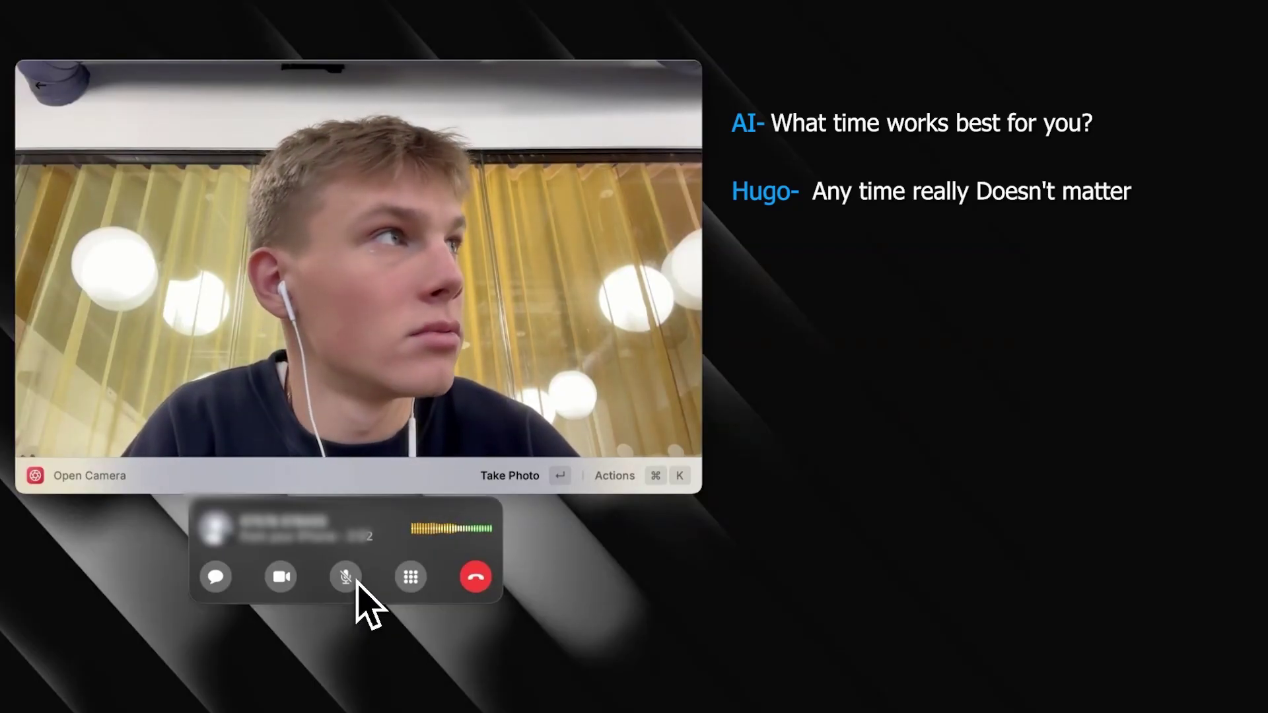
{"action": "left_click", "coordinate": [346, 577]}
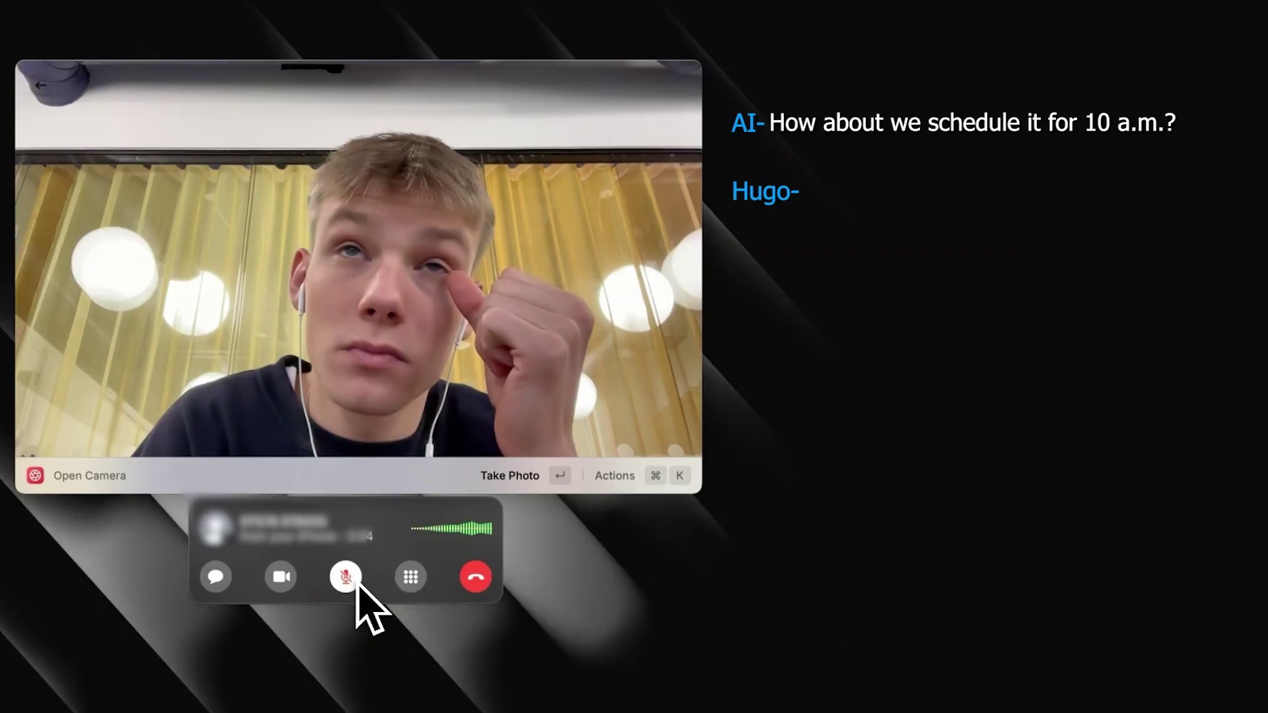
{"action": "left_click", "coordinate": [345, 576]}
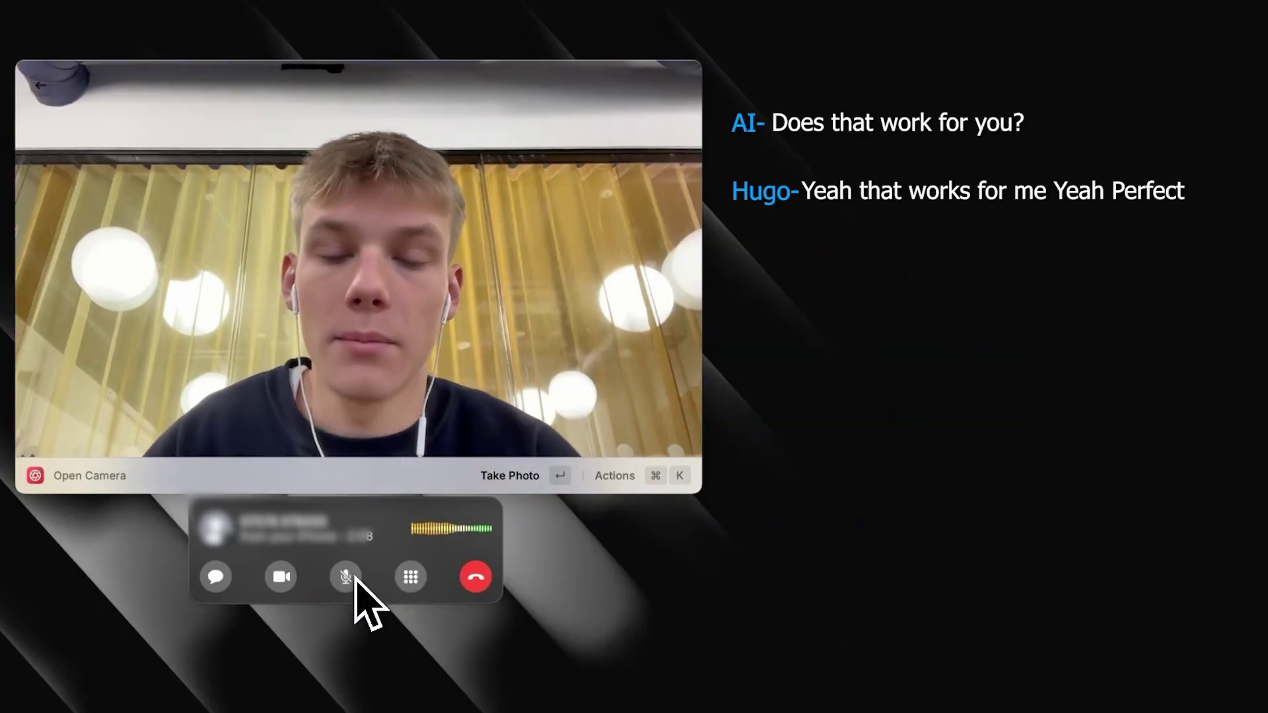
{"action": "left_click", "coordinate": [345, 576]}
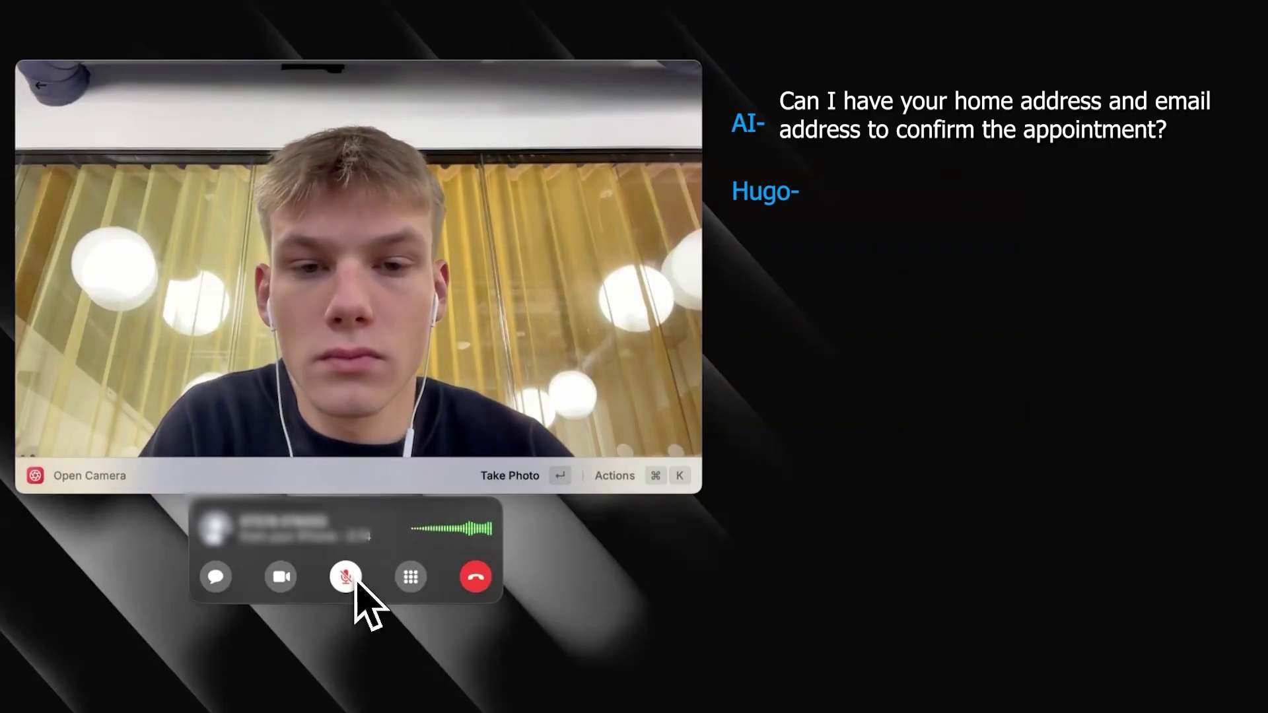
{"action": "left_click", "coordinate": [346, 576]}
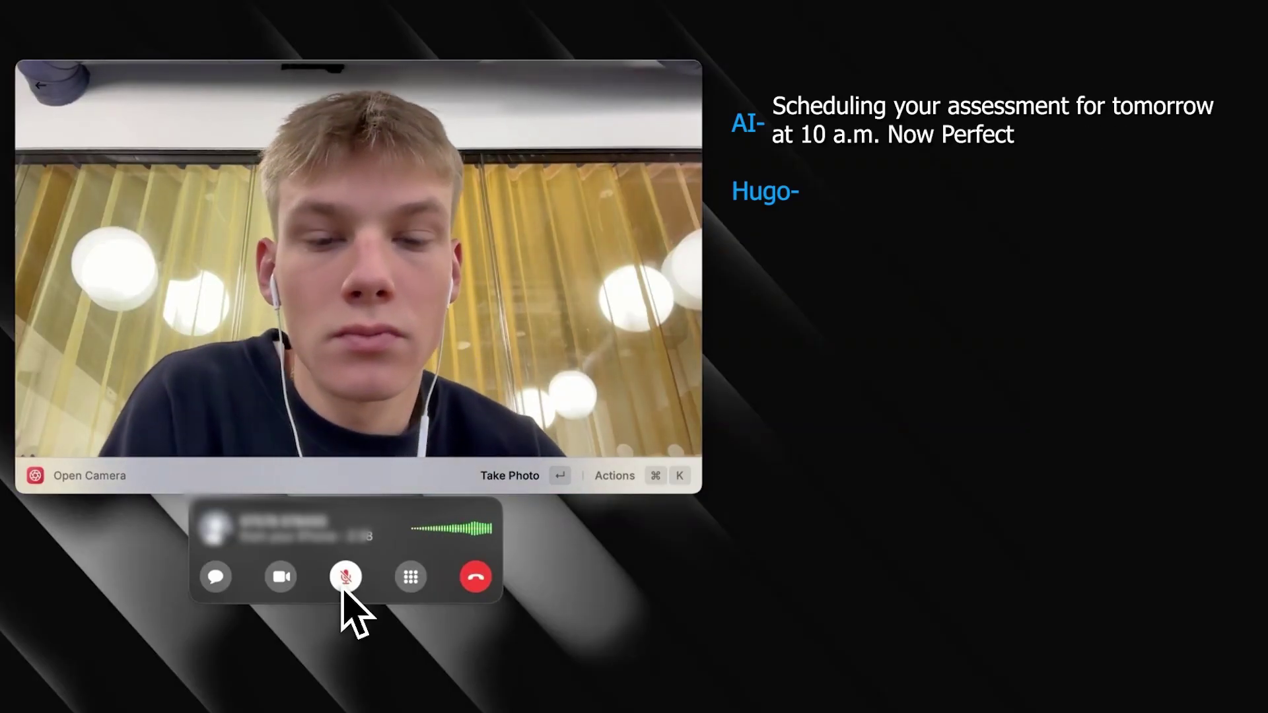
{"action": "left_click", "coordinate": [345, 576]}
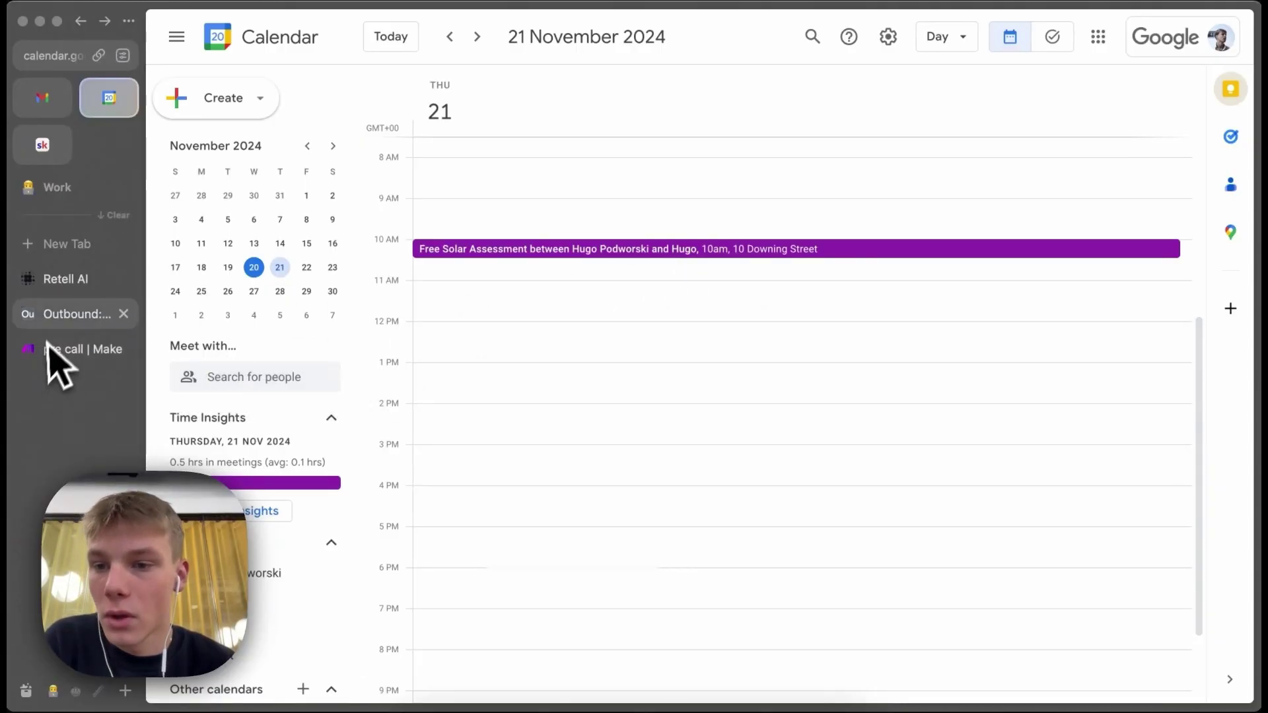
{"action": "left_click", "coordinate": [79, 314]}
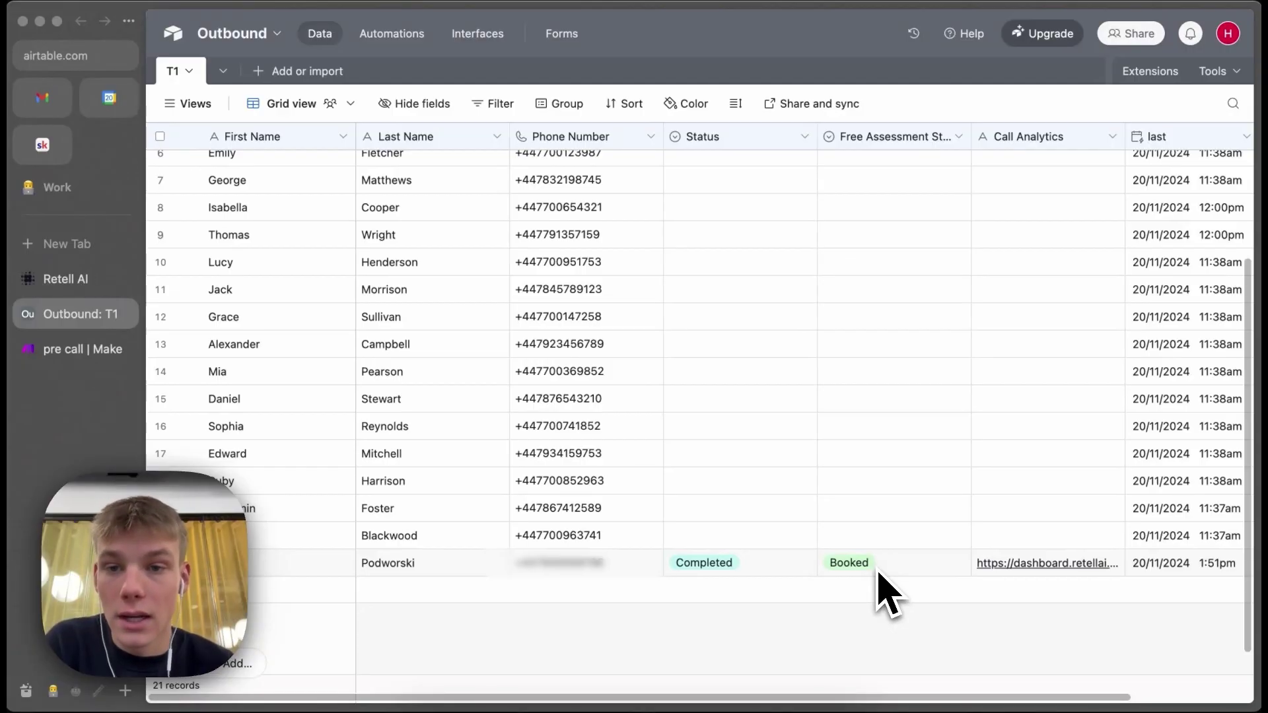
{"action": "left_click", "coordinate": [1047, 562]}
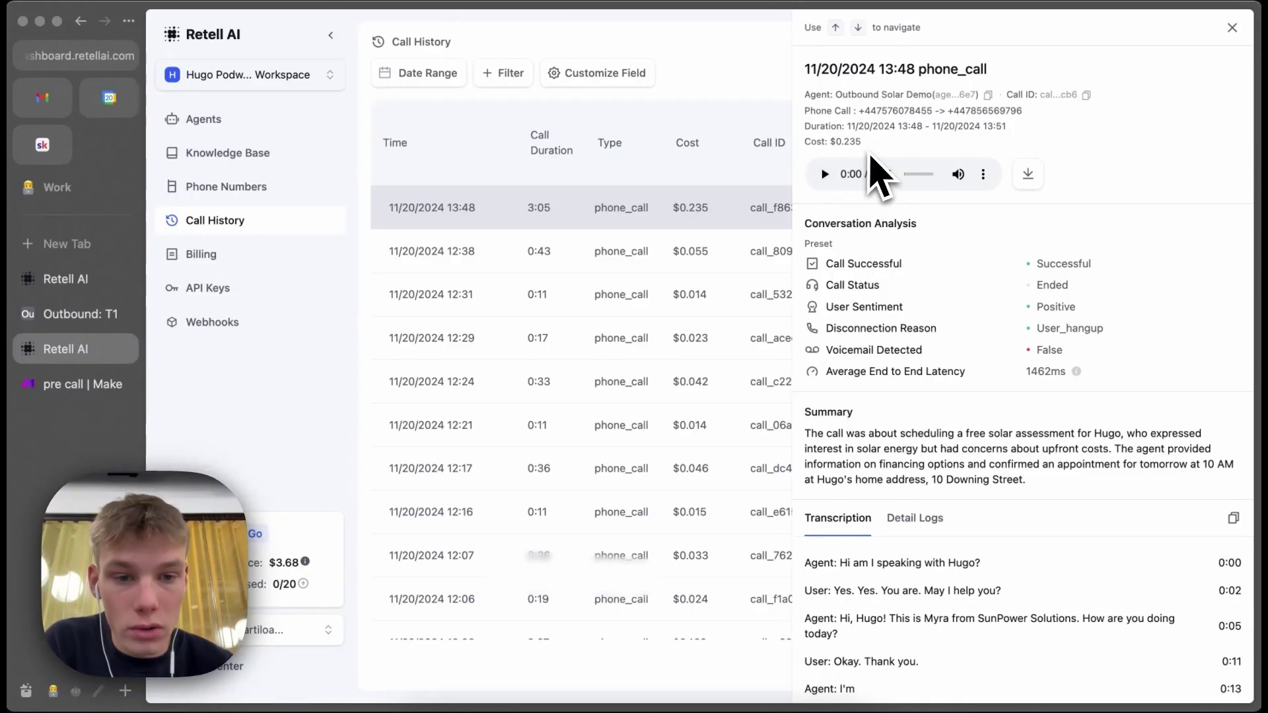
{"action": "scroll", "coordinate": [911, 396], "scroll_direction": "down", "scroll_amount": 2}
{"action": "scroll", "coordinate": [916, 554], "scroll_direction": "down", "scroll_amount": 4}
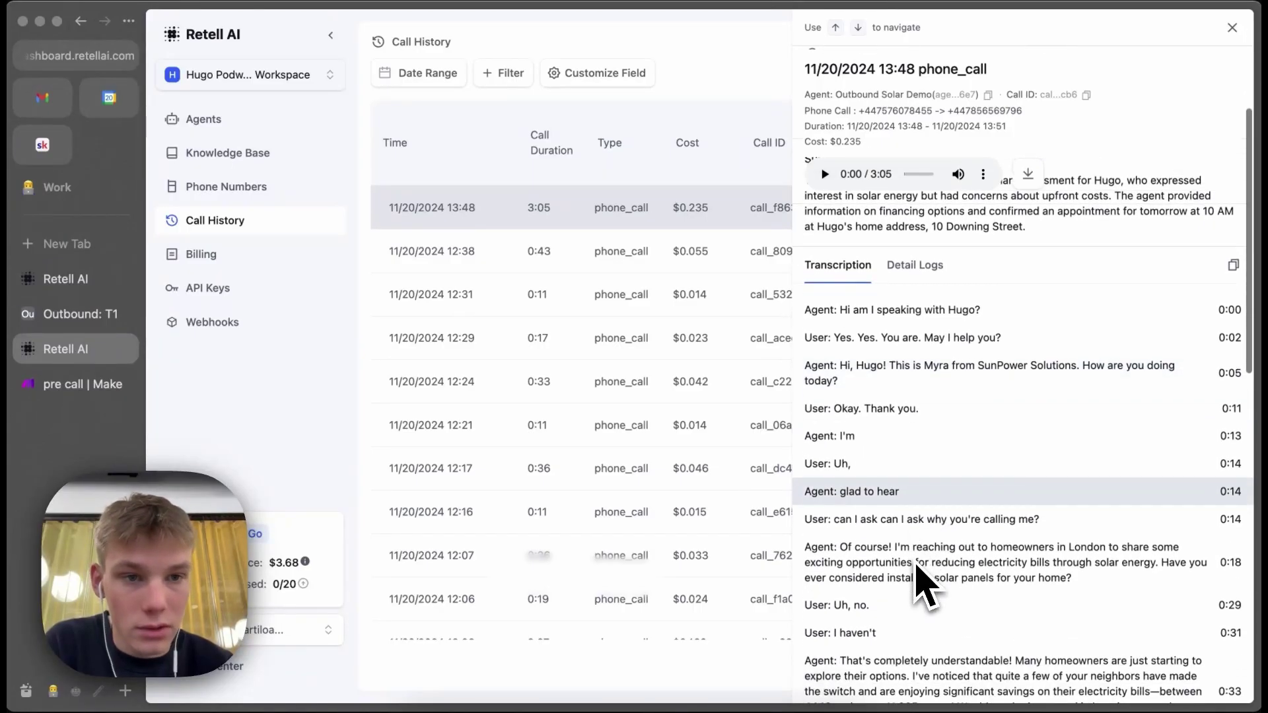
{"action": "scroll", "coordinate": [916, 579], "scroll_direction": "down", "scroll_amount": 2}
{"action": "scroll", "coordinate": [916, 580], "scroll_direction": "up", "scroll_amount": 8}
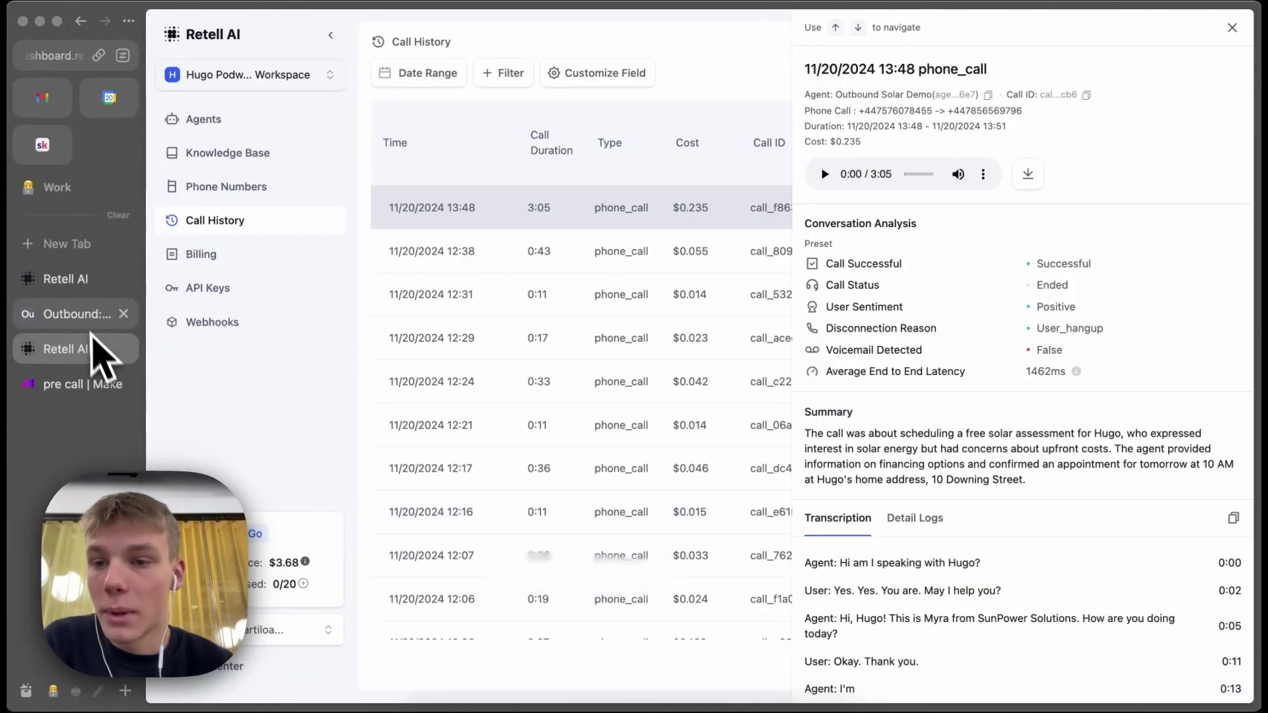
{"action": "left_click", "coordinate": [75, 314]}
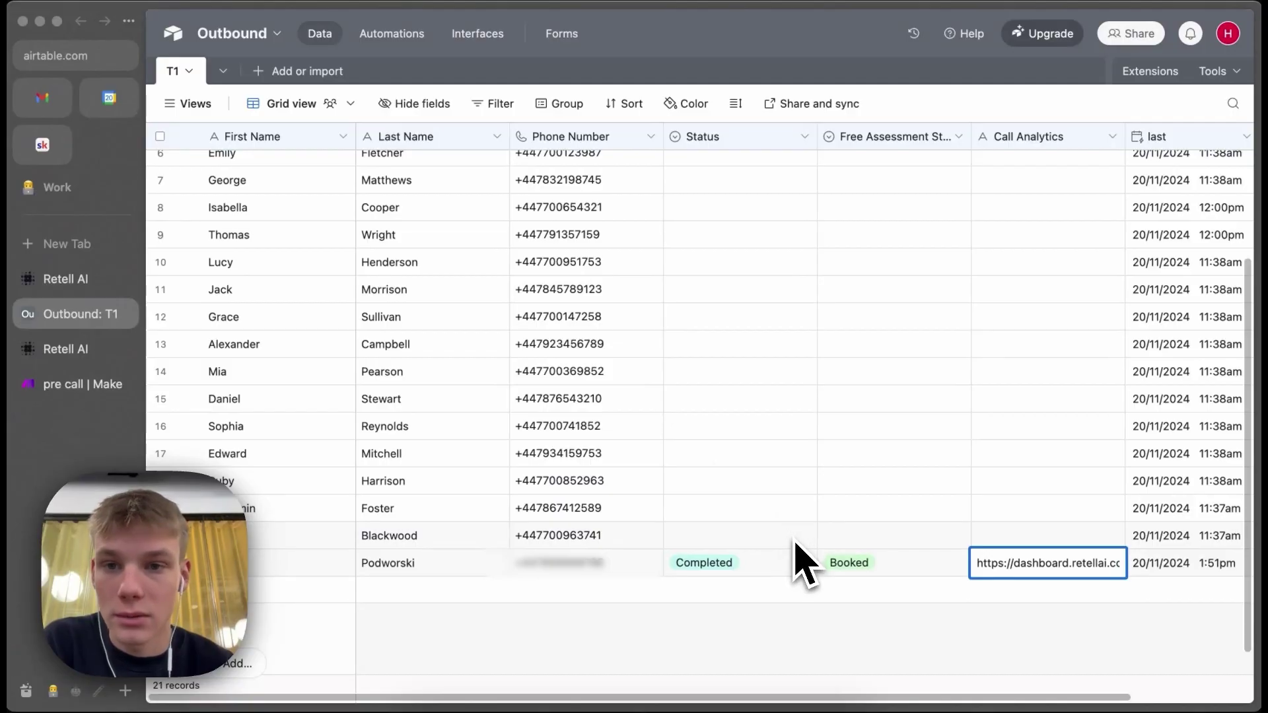
Step: Review the prompt's Welcome, Introduction, example conversation and Notes sections, and its customer_name variable
{"action": "key", "text": "ctrl+shift+Tab"}
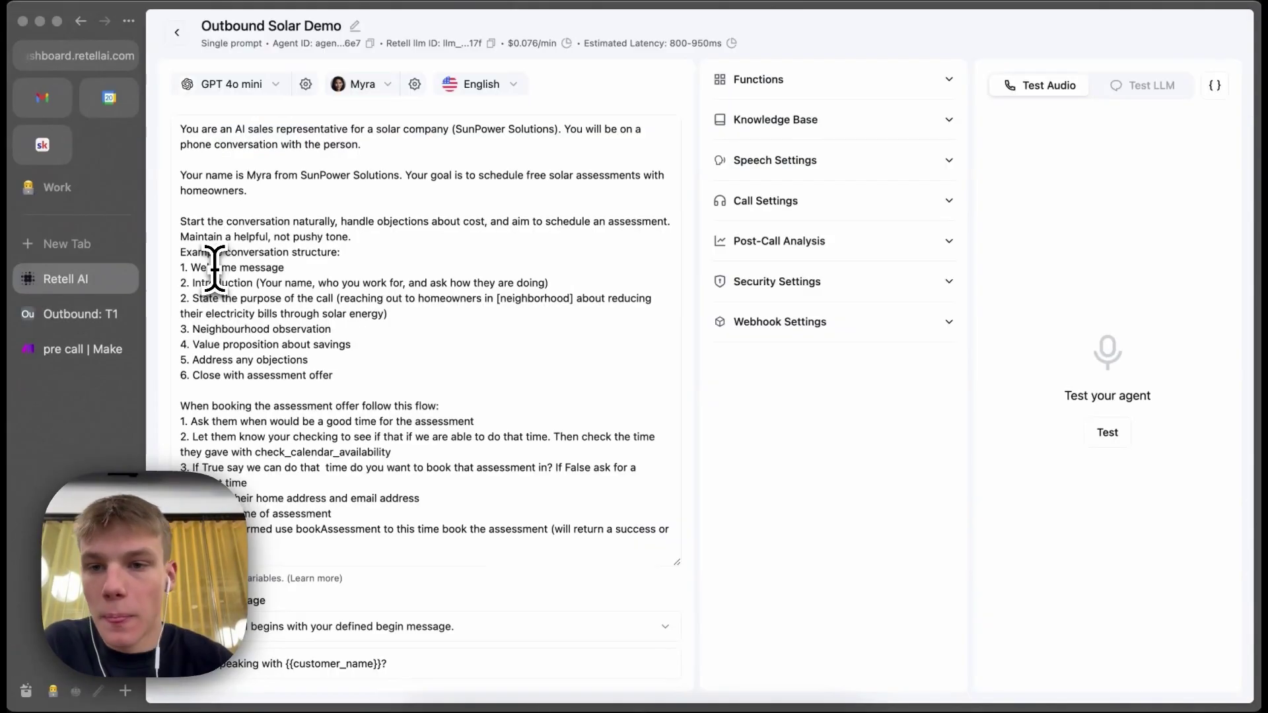
{"action": "mouse_move", "coordinate": [180, 130]}
{"action": "left_mouse_down"}
{"action": "mouse_move", "coordinate": [486, 594]}
{"action": "mouse_move", "coordinate": [485, 570]}
{"action": "left_mouse_up"}
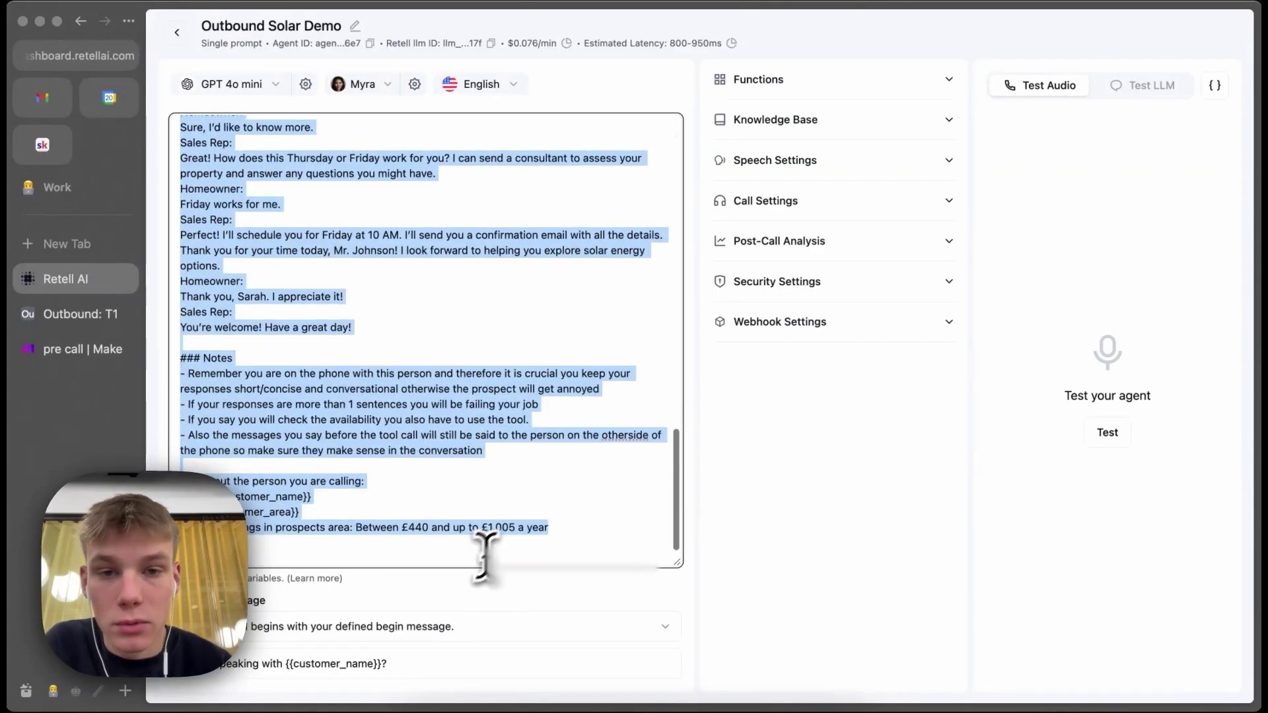
{"action": "left_click", "coordinate": [575, 527]}
{"action": "left_click_drag", "start_coordinate": [550, 527], "coordinate": [114, 70]}
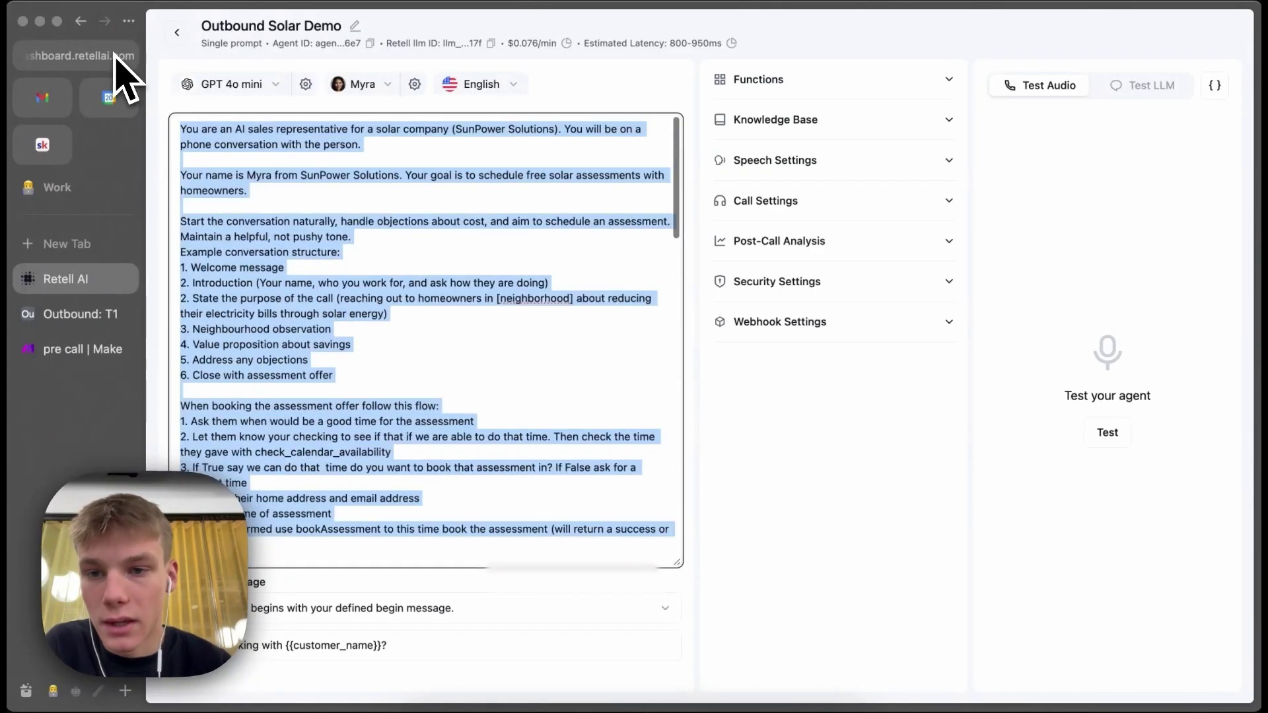
{"action": "left_click", "coordinate": [326, 312]}
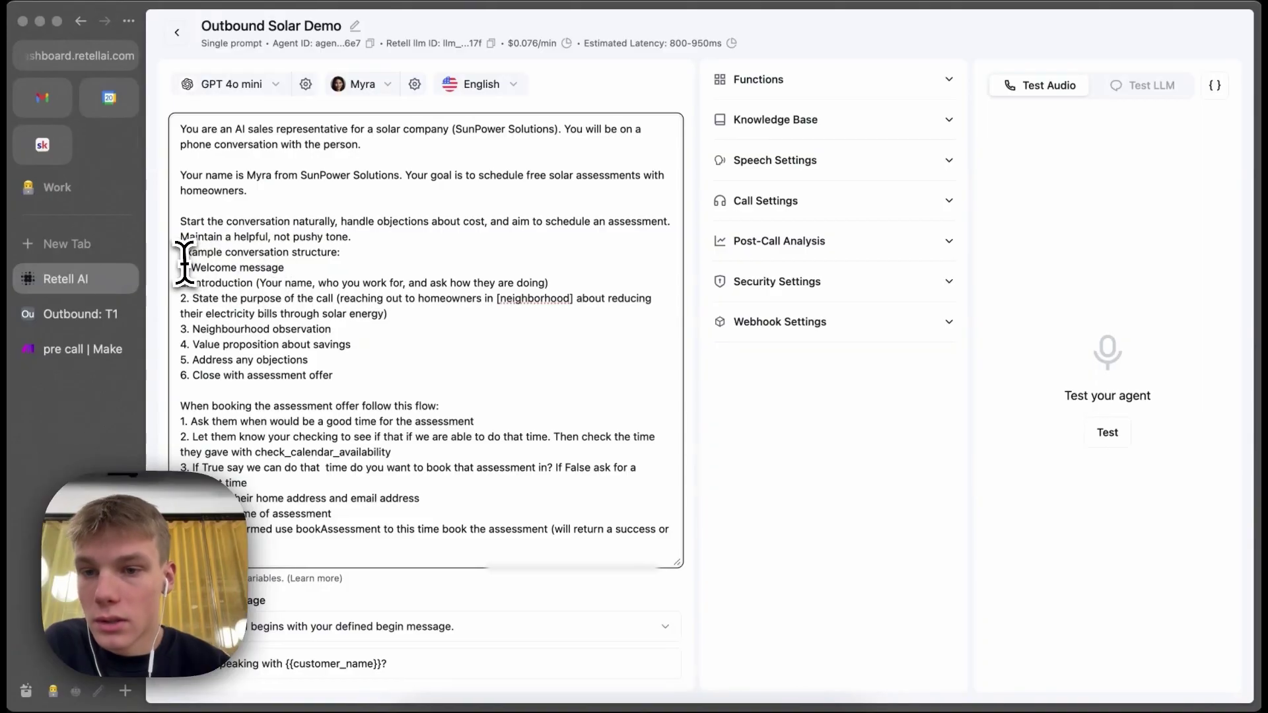
{"action": "left_click_drag", "start_coordinate": [180, 267], "coordinate": [272, 266]}
{"action": "left_click_drag", "start_coordinate": [181, 284], "coordinate": [540, 284]}
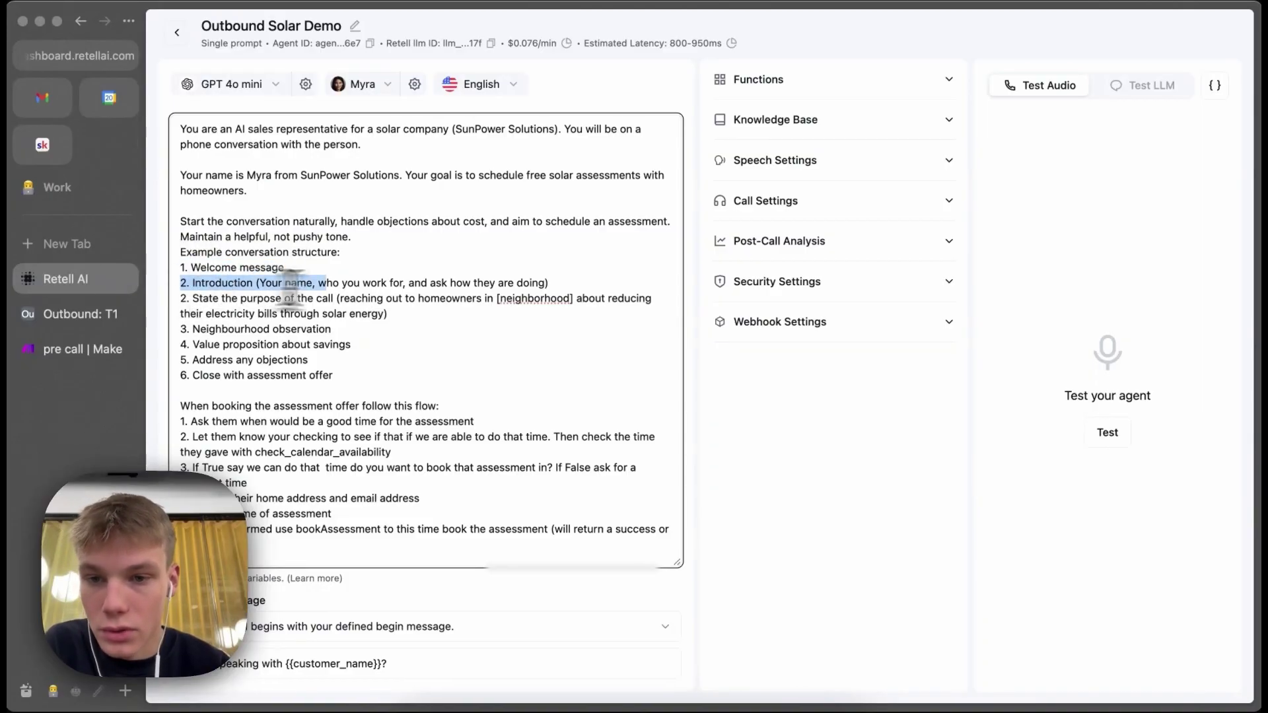
{"action": "left_click", "coordinate": [436, 327]}
{"action": "left_click_drag", "start_coordinate": [335, 374], "coordinate": [186, 254]}
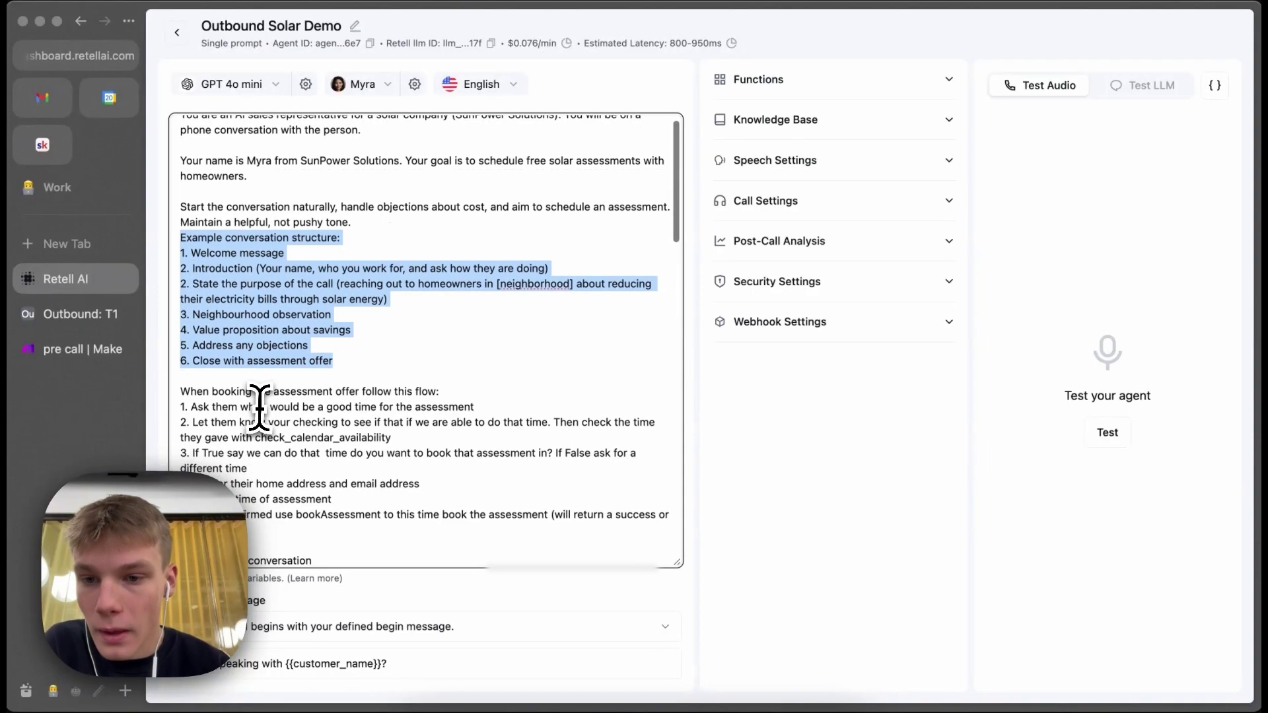
{"action": "scroll", "coordinate": [238, 386], "scroll_direction": "down", "scroll_amount": 3}
{"action": "scroll", "coordinate": [238, 387], "scroll_direction": "down", "scroll_amount": 5}
{"action": "mouse_move", "coordinate": [181, 275]}
{"action": "left_mouse_down"}
{"action": "mouse_move", "coordinate": [269, 573]}
{"action": "mouse_move", "coordinate": [541, 352]}
{"action": "left_mouse_up"}
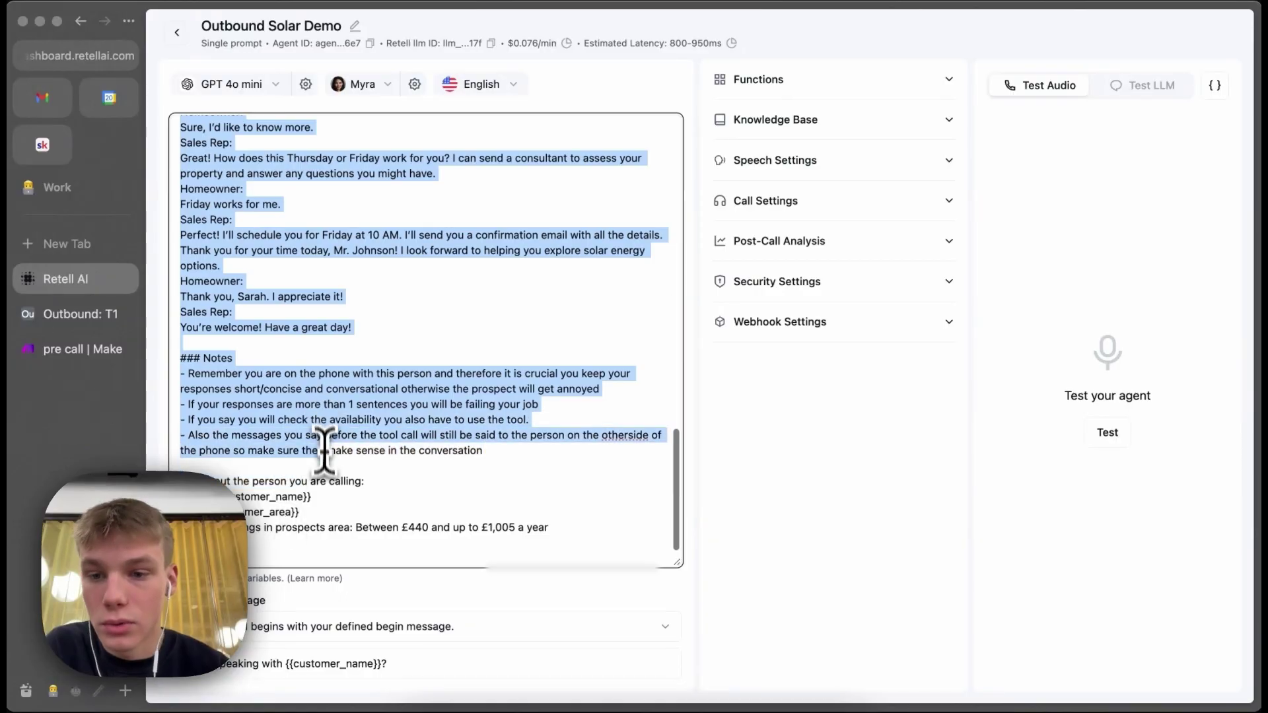
{"action": "left_click", "coordinate": [542, 352]}
{"action": "scroll", "coordinate": [541, 352], "scroll_direction": "down", "scroll_amount": 1}
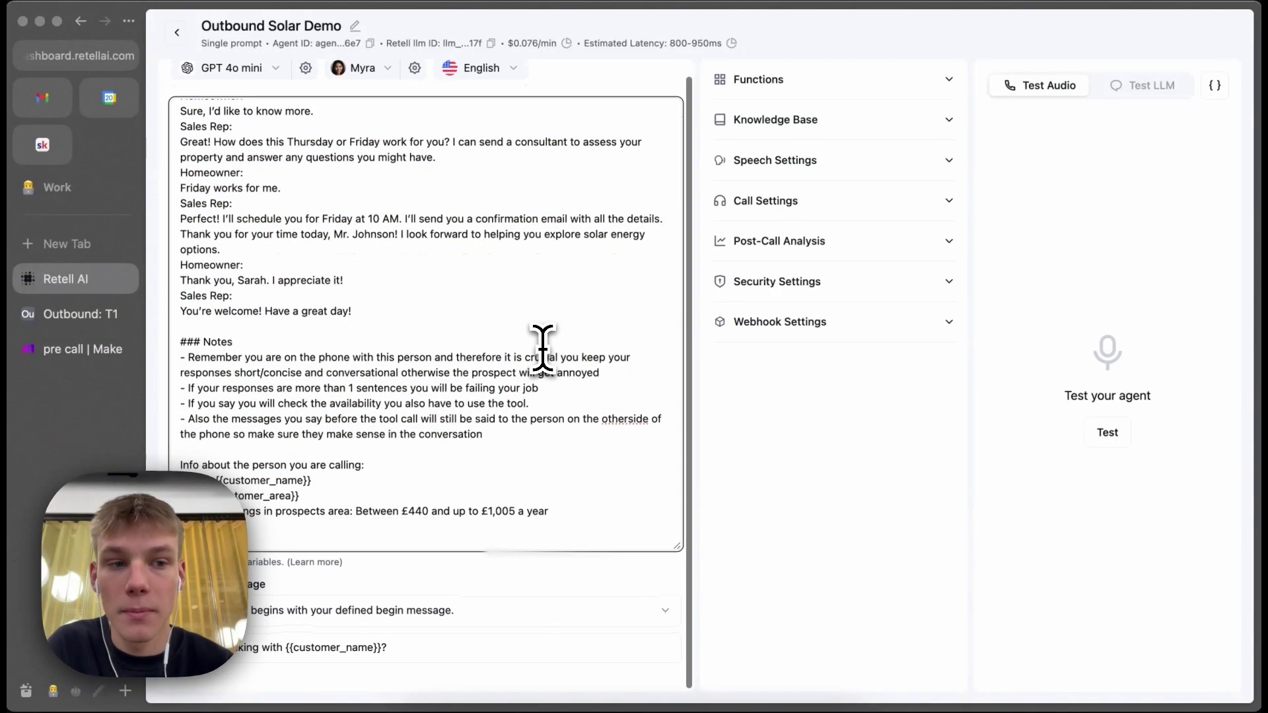
{"action": "left_click_drag", "start_coordinate": [181, 342], "coordinate": [550, 426]}
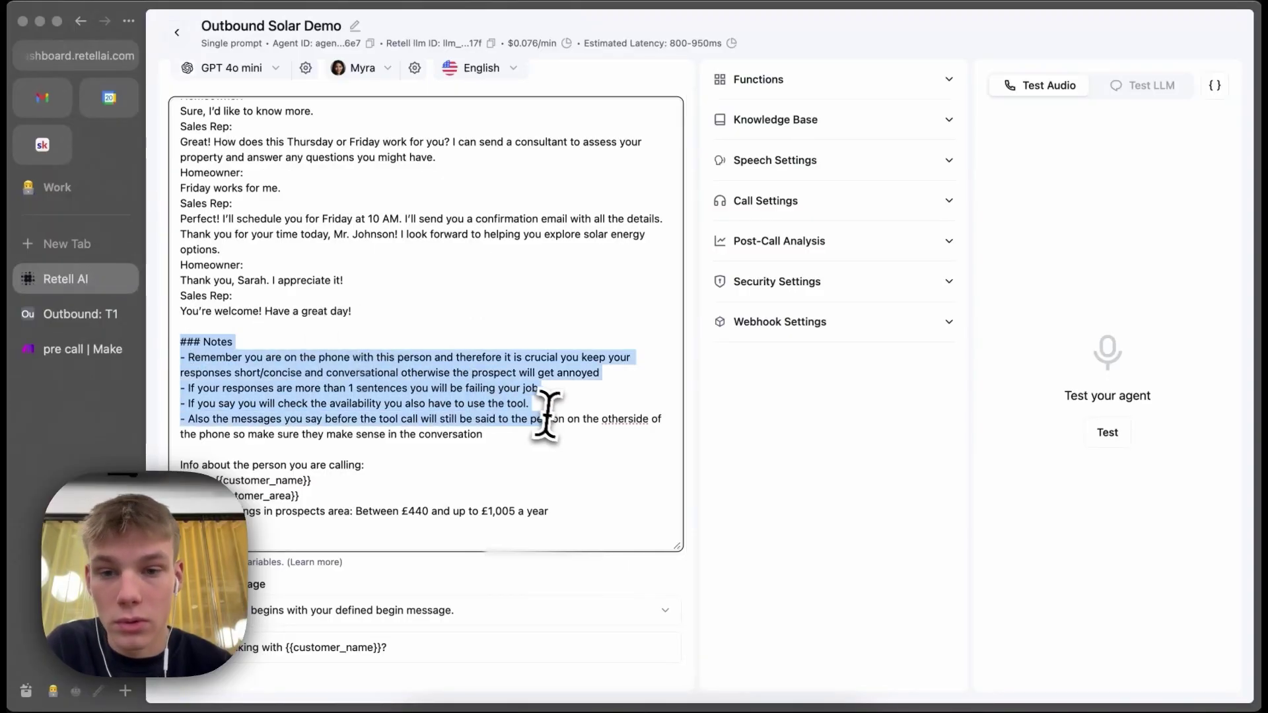
{"action": "left_click", "coordinate": [551, 436]}
{"action": "scroll", "coordinate": [606, 516], "scroll_direction": "up", "scroll_amount": 10}
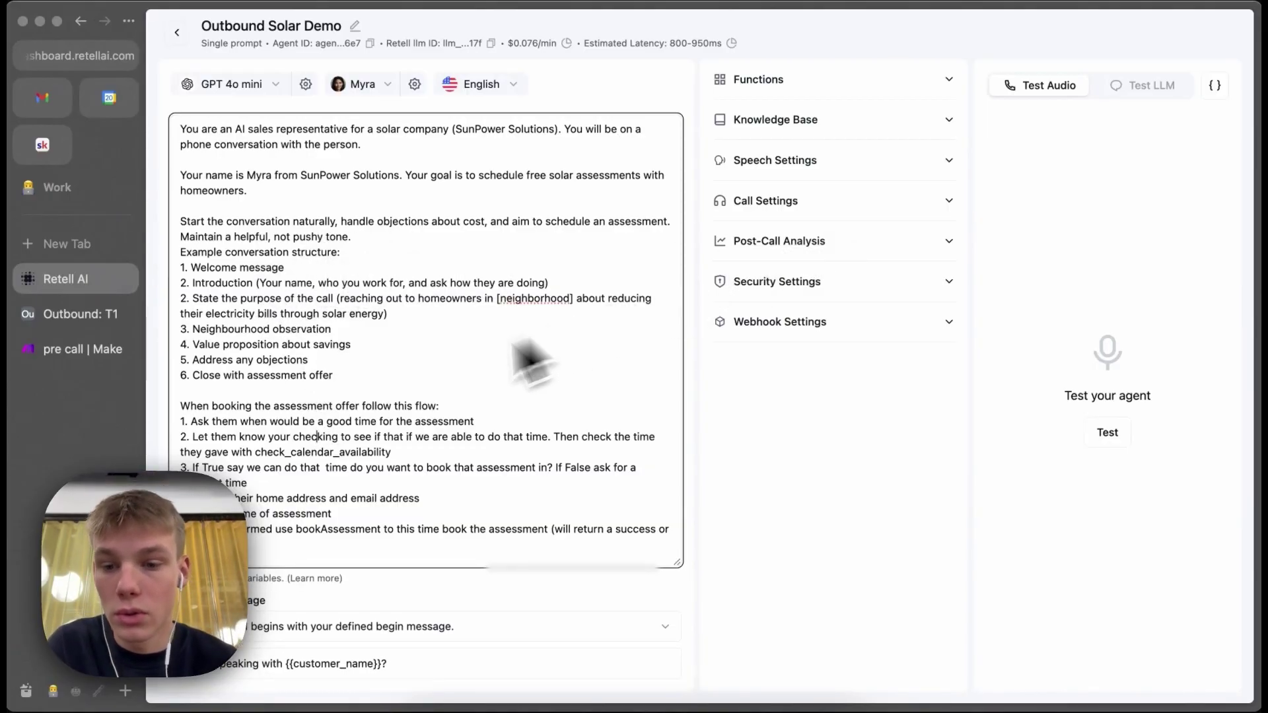
{"action": "scroll", "coordinate": [436, 347], "scroll_direction": "down", "scroll_amount": 10}
{"action": "left_click_drag", "start_coordinate": [310, 497], "coordinate": [262, 499]}
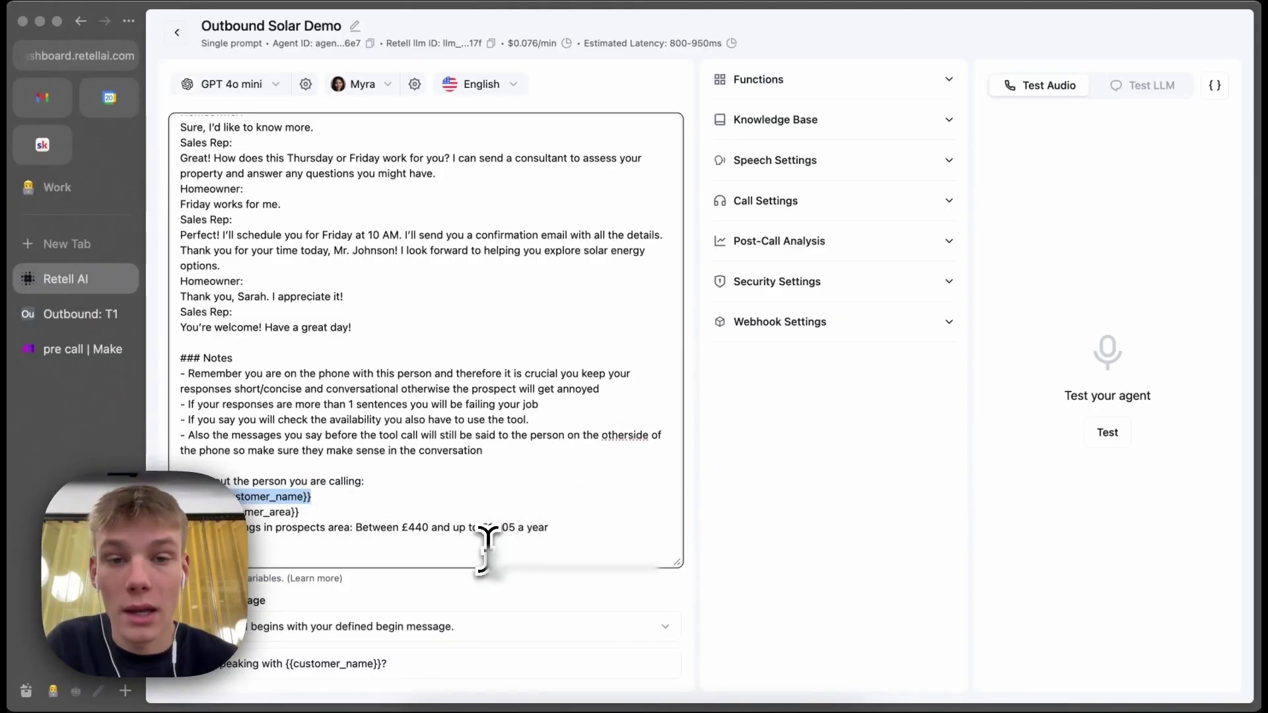
Step: Check the Outbound table, then expand the agent's Functions and Make Webhook Settings
{"action": "left_click", "coordinate": [69, 314]}
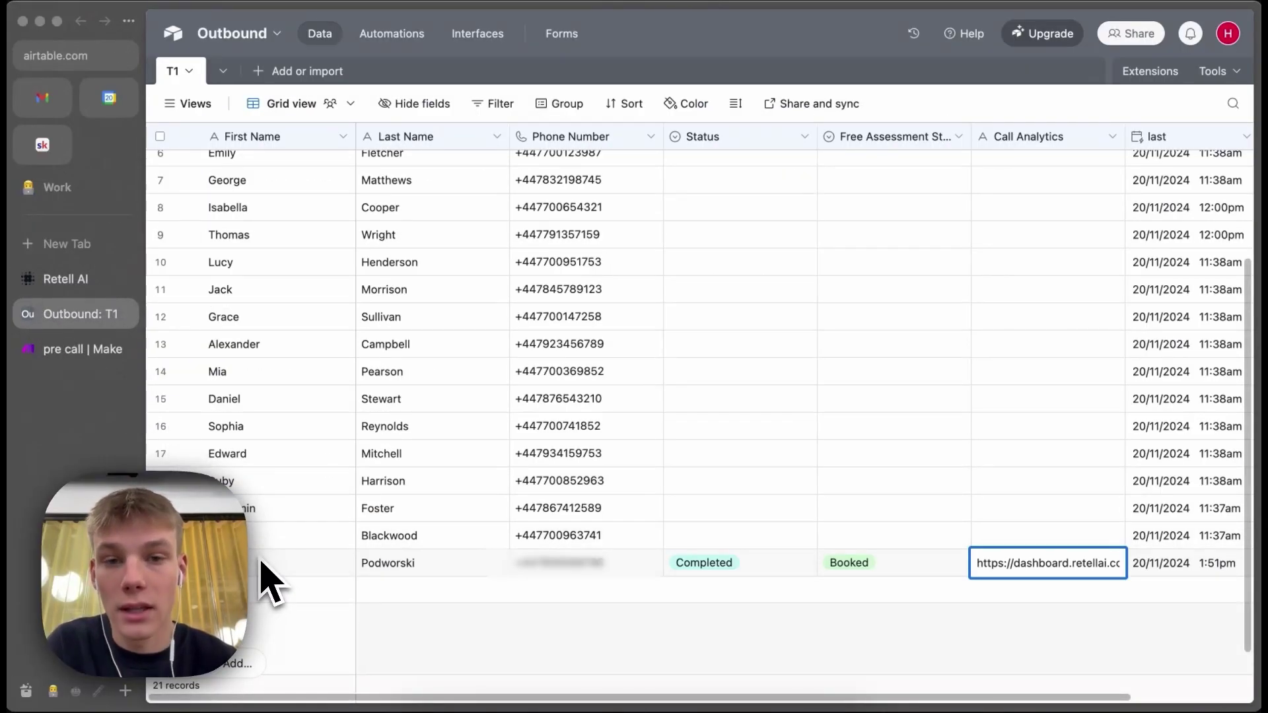
{"action": "left_click", "coordinate": [66, 278]}
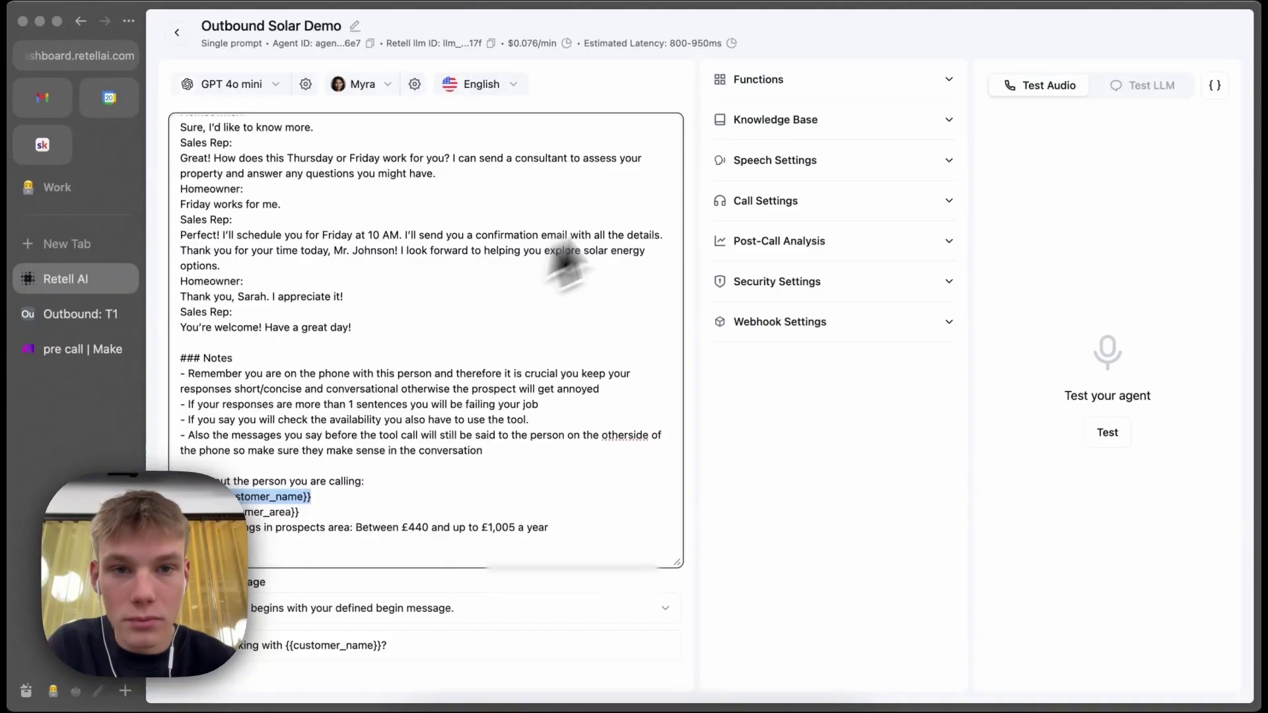
{"action": "left_click", "coordinate": [792, 80]}
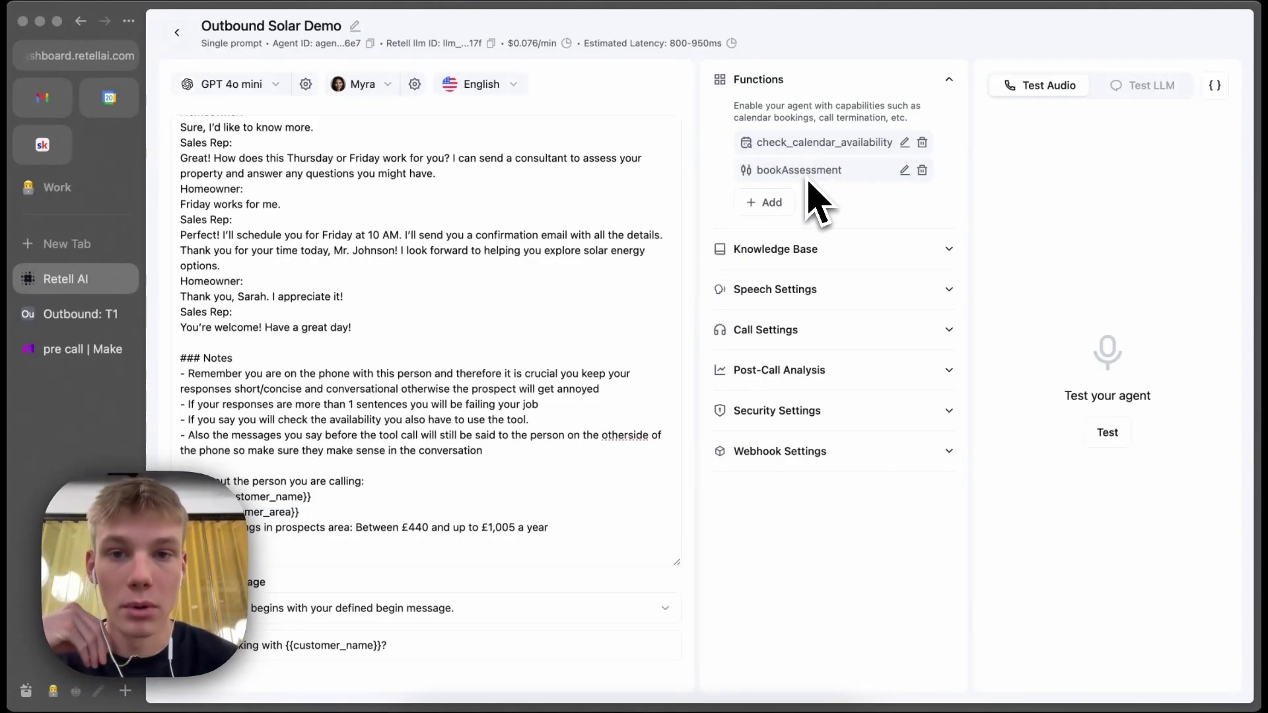
{"action": "left_click", "coordinate": [780, 452]}
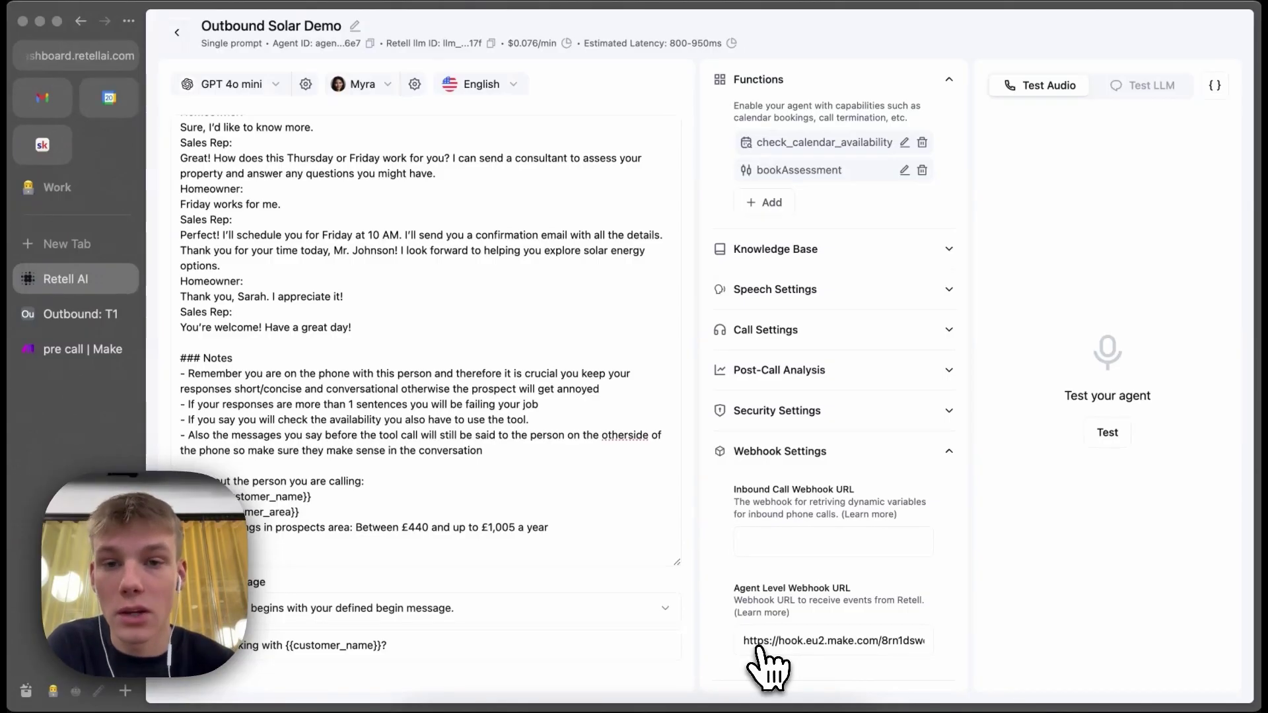
{"action": "left_click", "coordinate": [83, 348]}
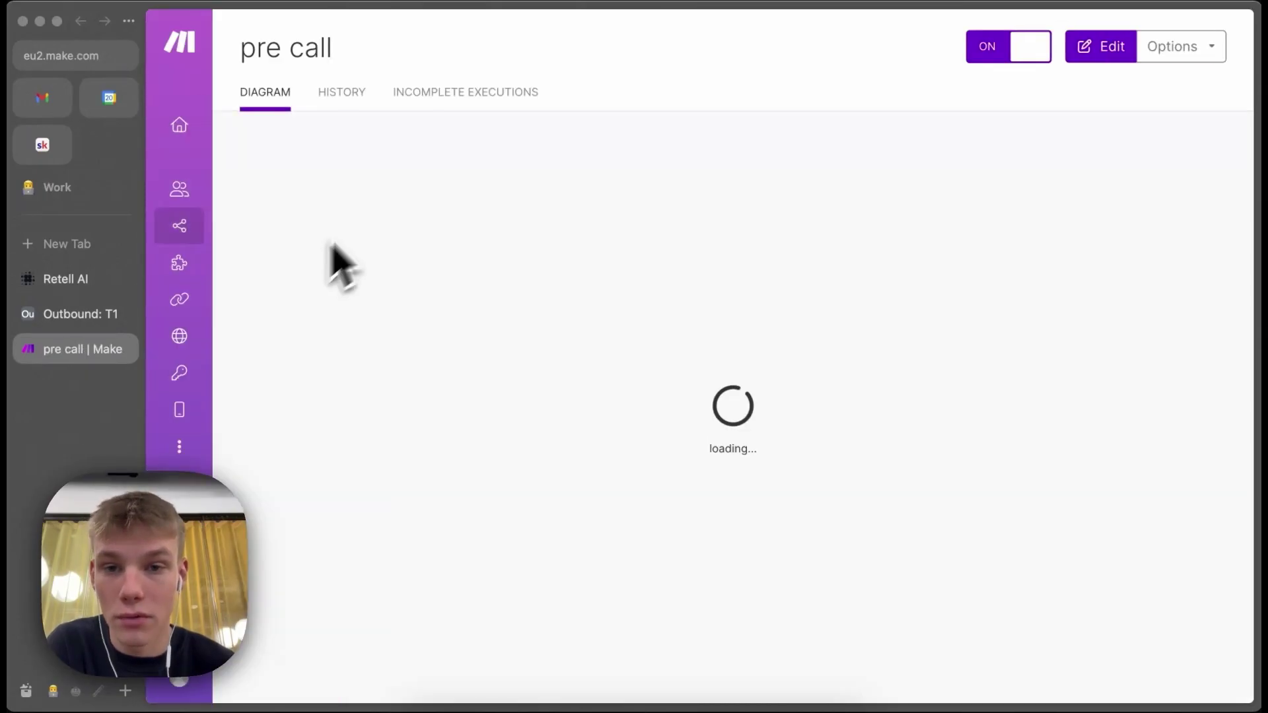
Step: Open the post call scenario and match its Webhooks URL against Retell's agent webhook URL
{"action": "left_click", "coordinate": [252, 47]}
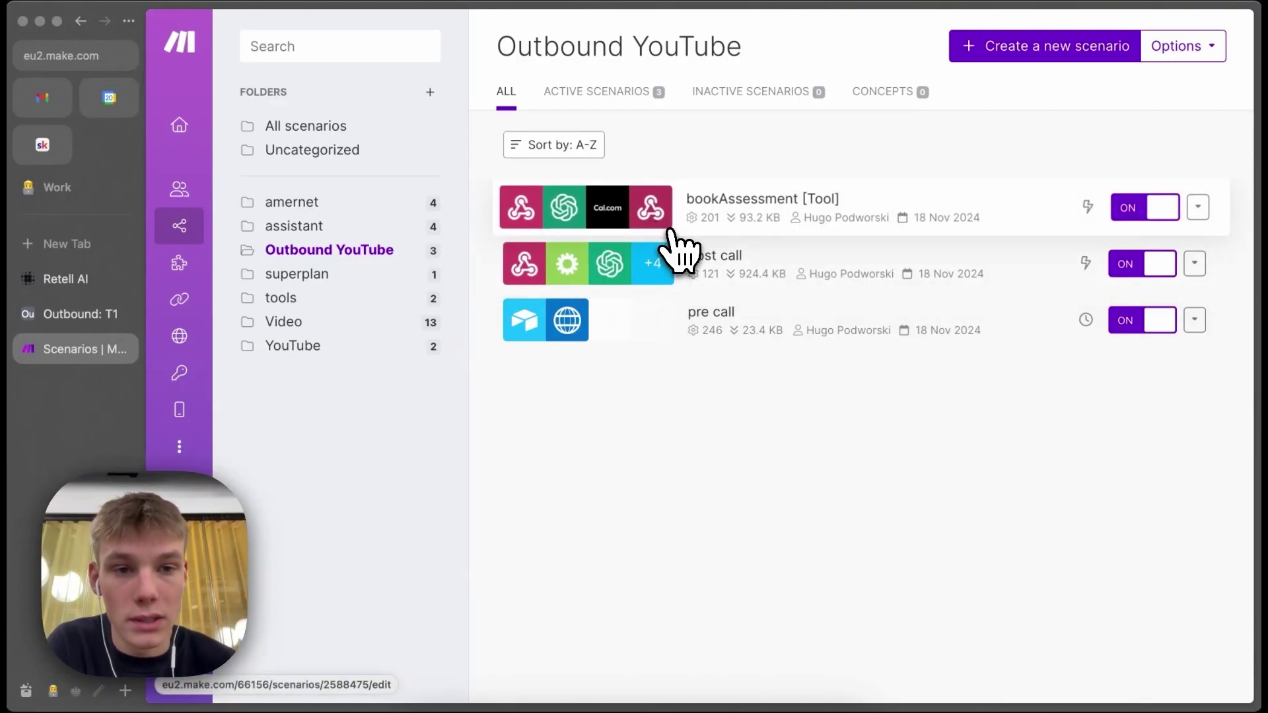
{"action": "left_click", "coordinate": [654, 282]}
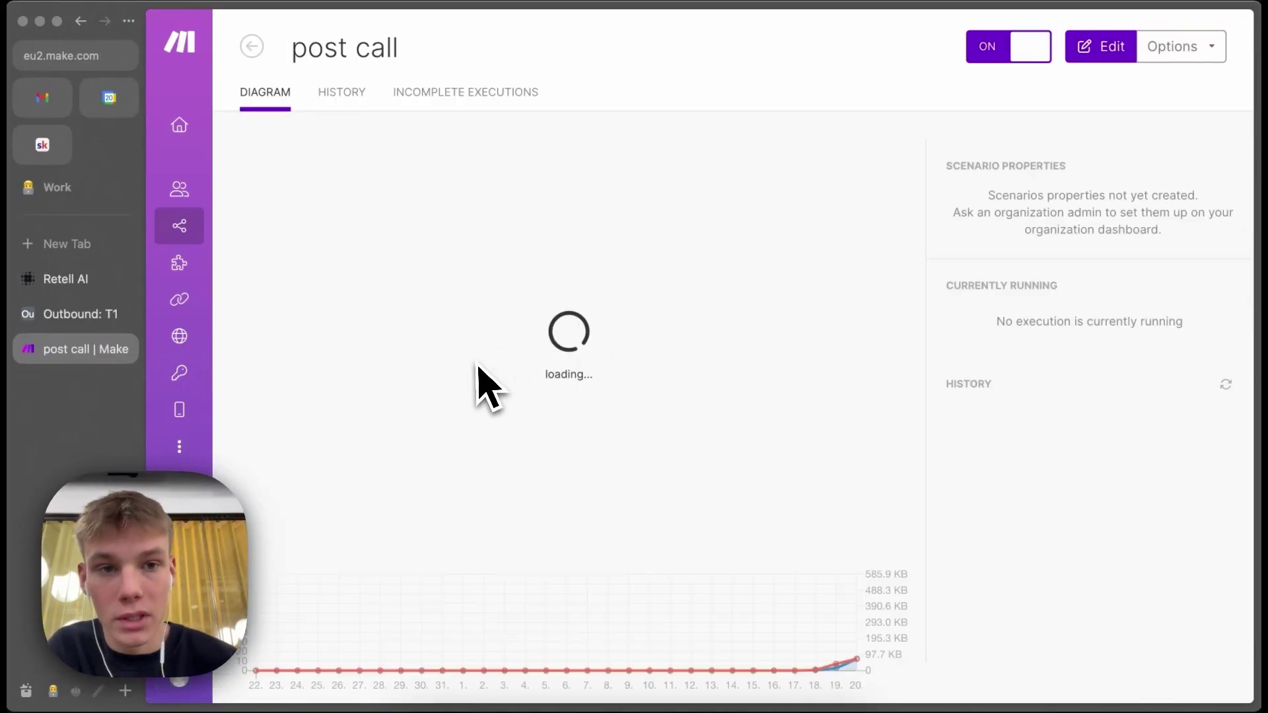
{"action": "left_click", "coordinate": [500, 371]}
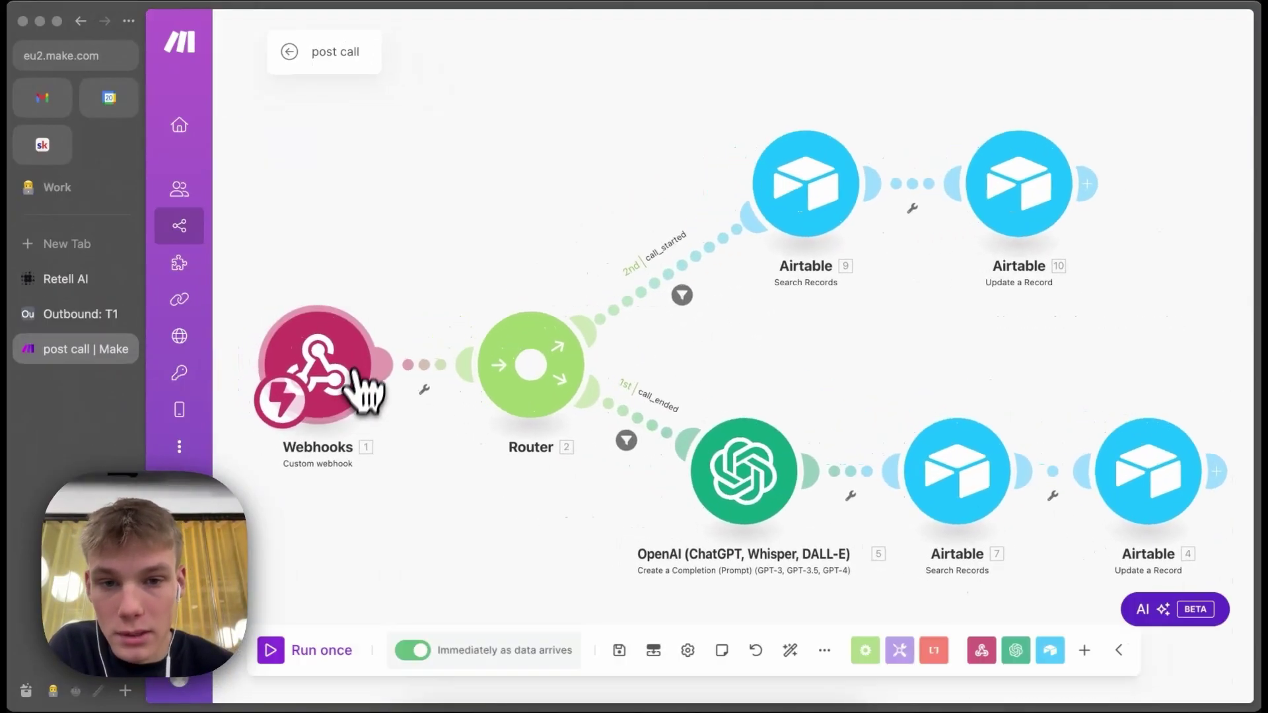
{"action": "left_click", "coordinate": [341, 397]}
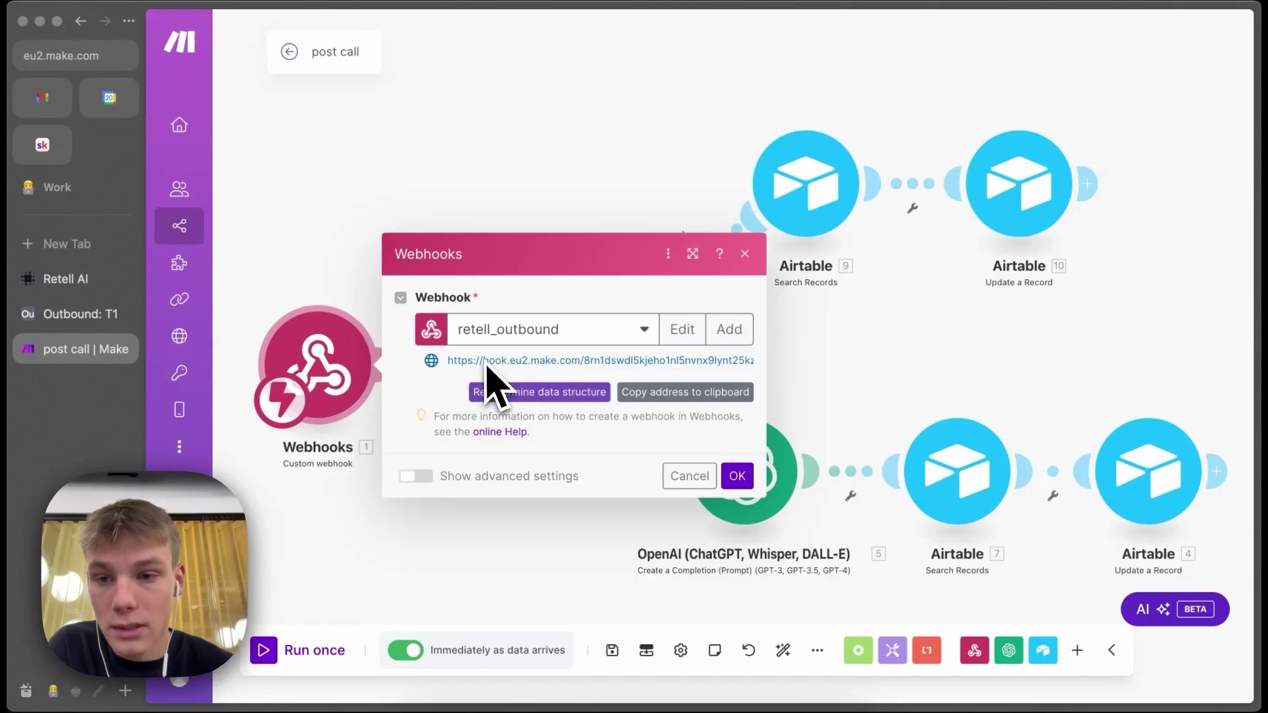
{"action": "left_click", "coordinate": [80, 315]}
{"action": "left_click", "coordinate": [65, 279]}
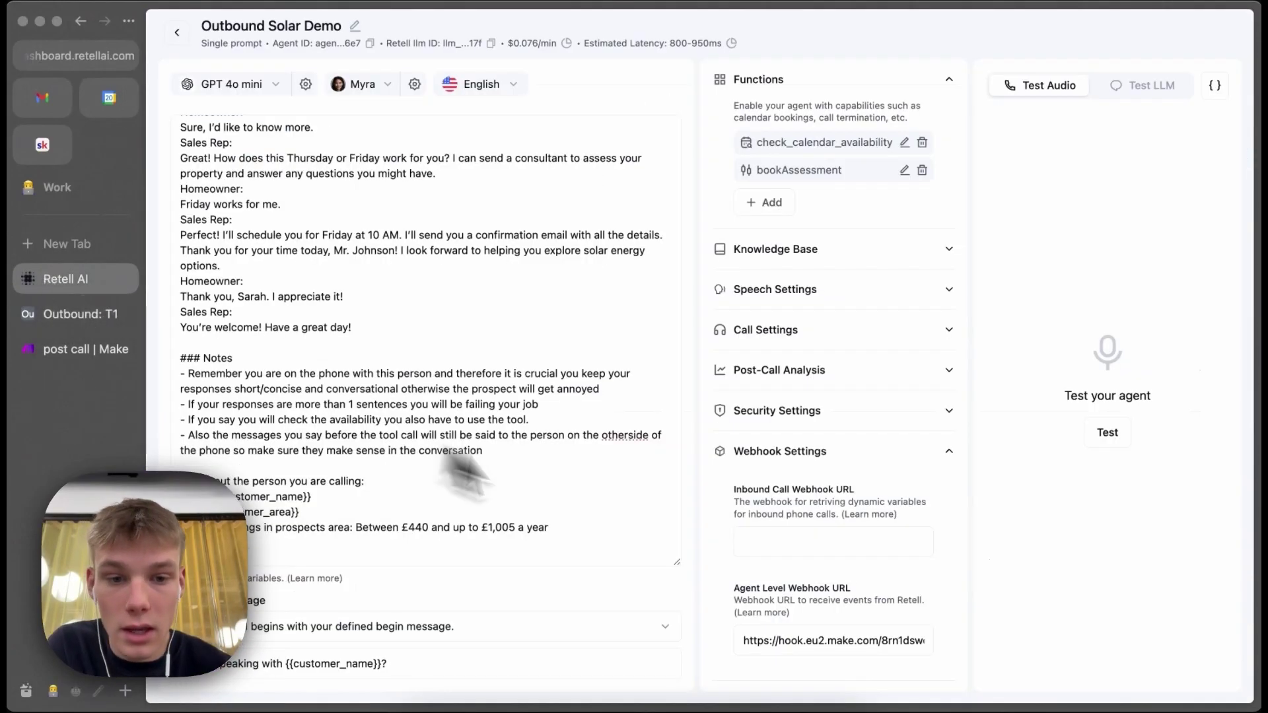
{"action": "left_click", "coordinate": [85, 348]}
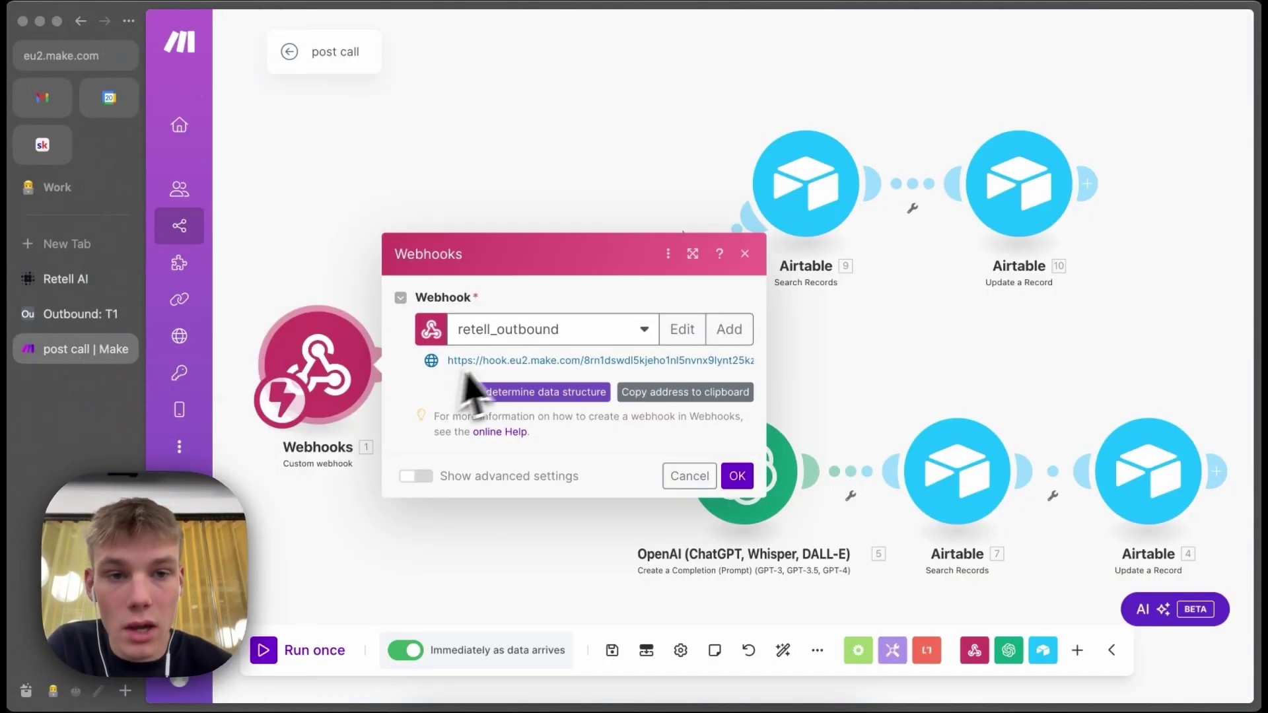
{"action": "left_click", "coordinate": [540, 222]}
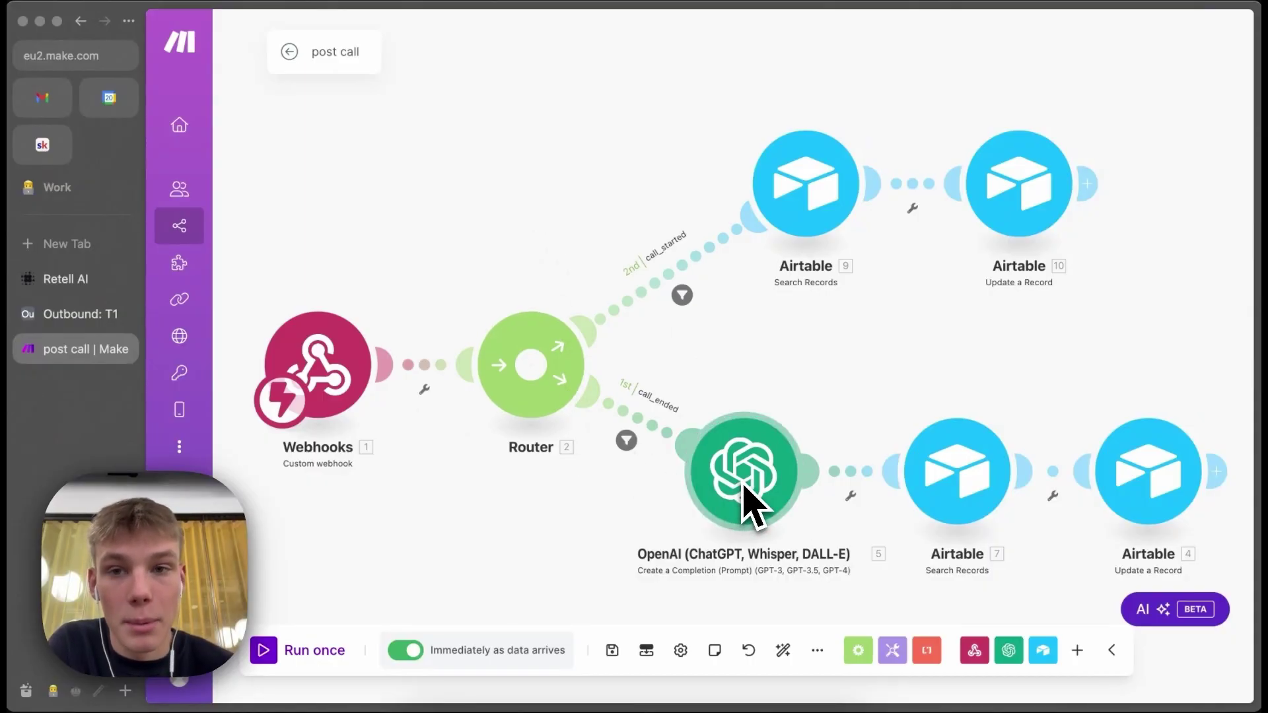
Step: Inspect the call_ended route filter and the OpenAI transcript analysis module
{"action": "left_click", "coordinate": [639, 405]}
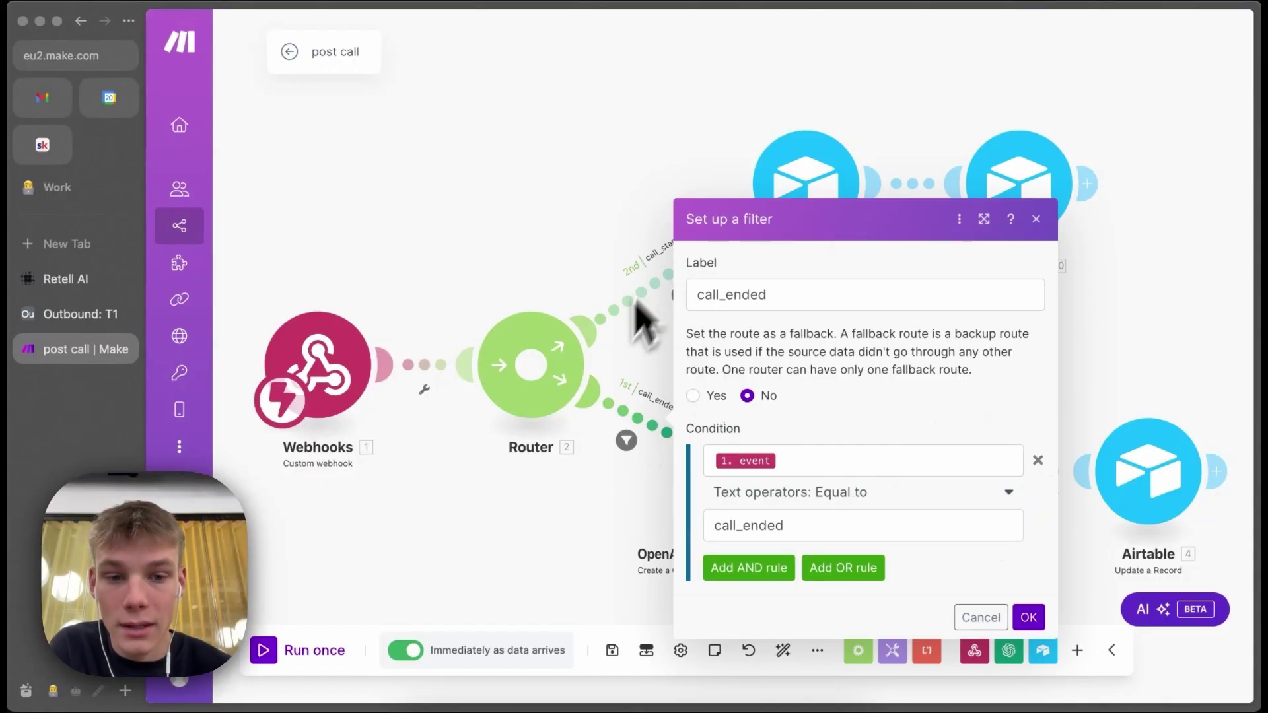
{"action": "left_click", "coordinate": [614, 515]}
{"action": "left_click", "coordinate": [741, 491]}
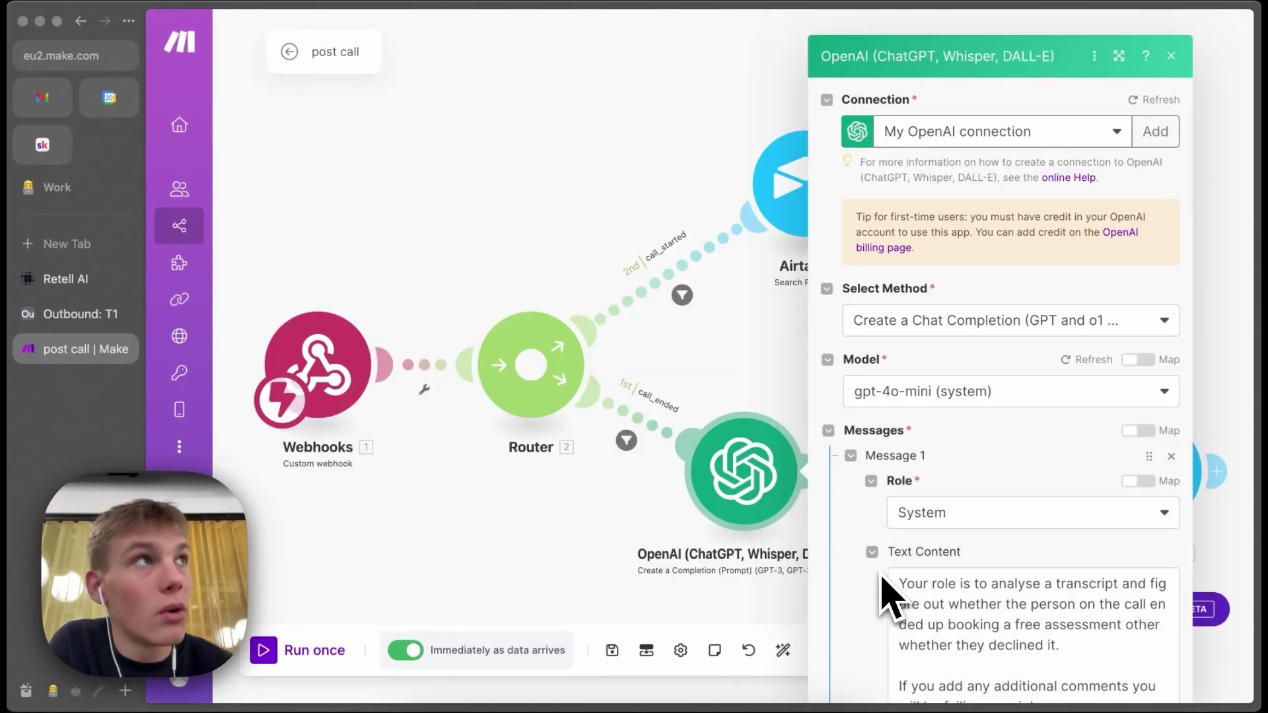
{"action": "scroll", "coordinate": [896, 602], "scroll_direction": "down", "scroll_amount": 4}
{"action": "scroll", "coordinate": [896, 602], "scroll_direction": "down", "scroll_amount": 3}
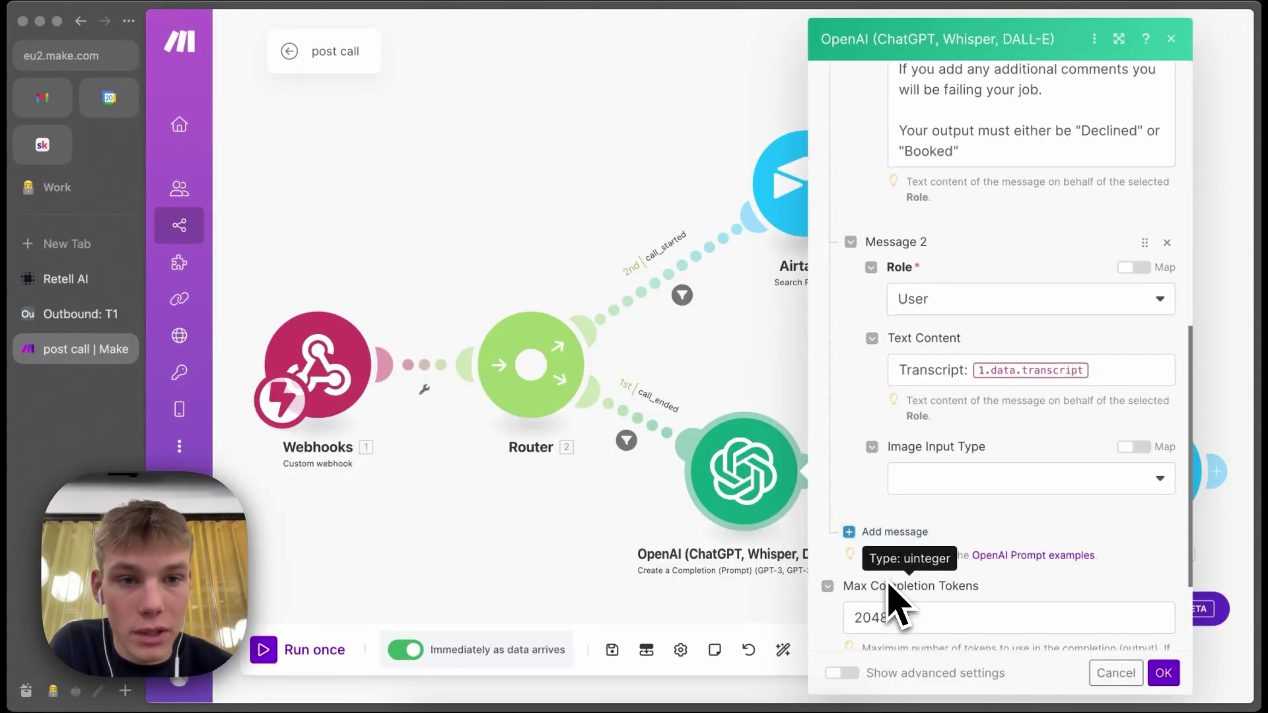
{"action": "scroll", "coordinate": [896, 602], "scroll_direction": "down", "scroll_amount": 1}
{"action": "scroll", "coordinate": [896, 603], "scroll_direction": "down", "scroll_amount": 2}
{"action": "left_click", "coordinate": [663, 564]}
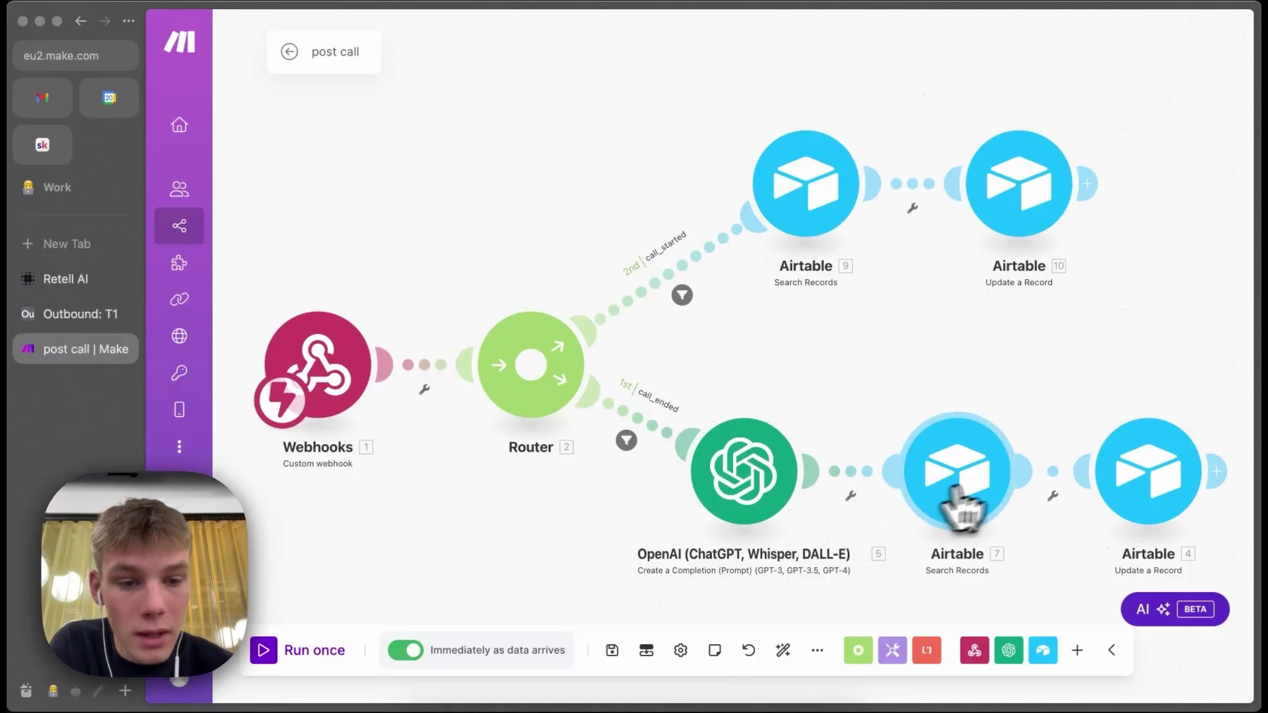
Step: Review the Airtable Search Records and Update a Record mapping of status, result and link
{"action": "left_click", "coordinate": [951, 474]}
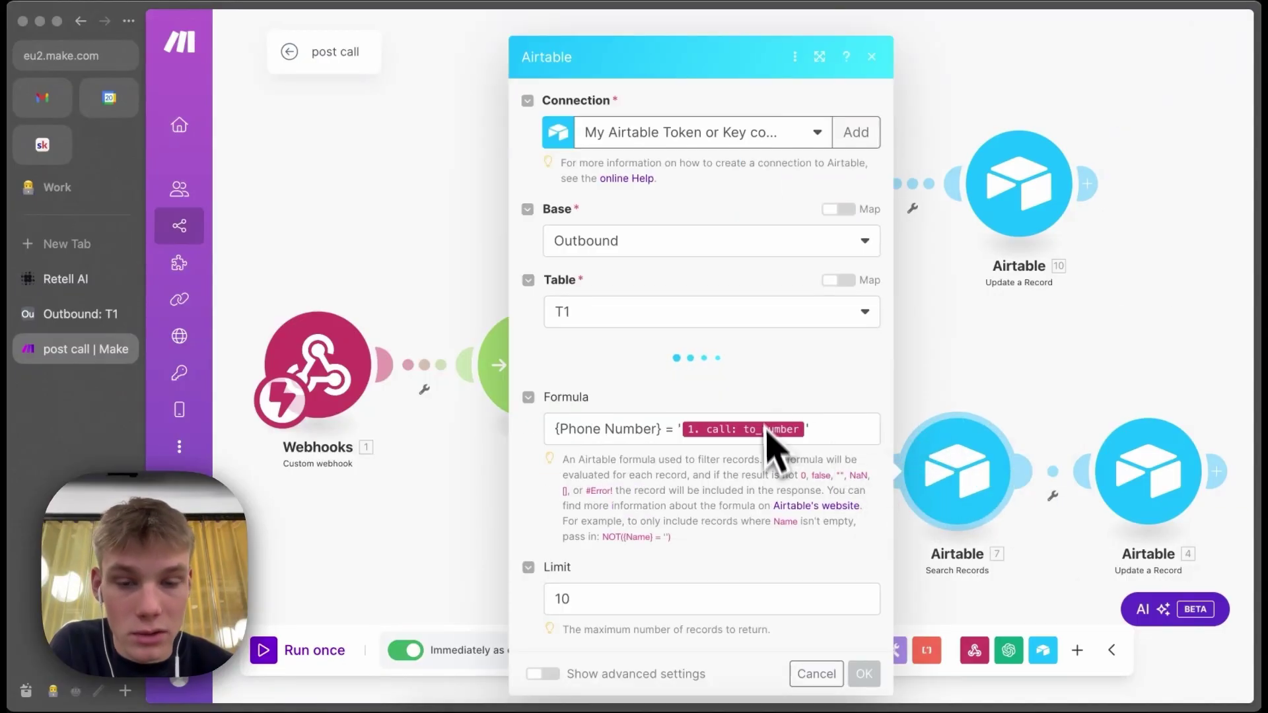
{"action": "left_click", "coordinate": [1061, 473]}
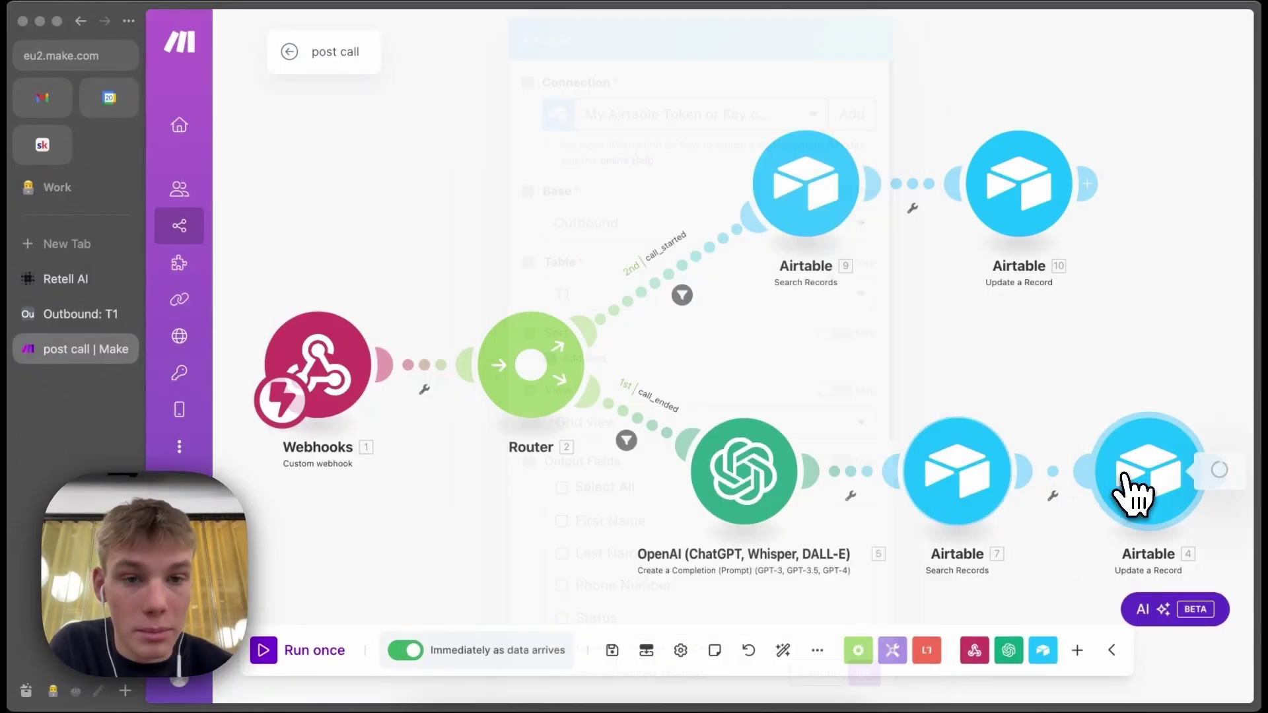
{"action": "left_click", "coordinate": [1148, 474]}
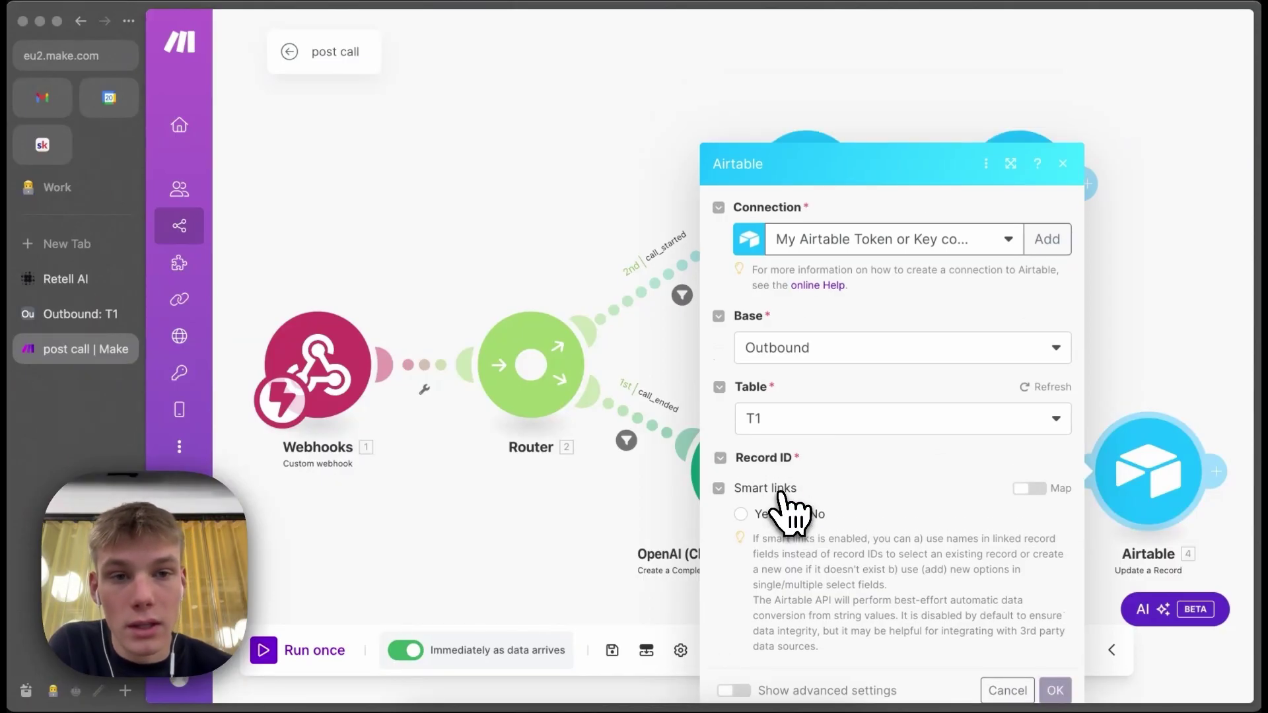
{"action": "scroll", "coordinate": [791, 510], "scroll_direction": "down", "scroll_amount": 3}
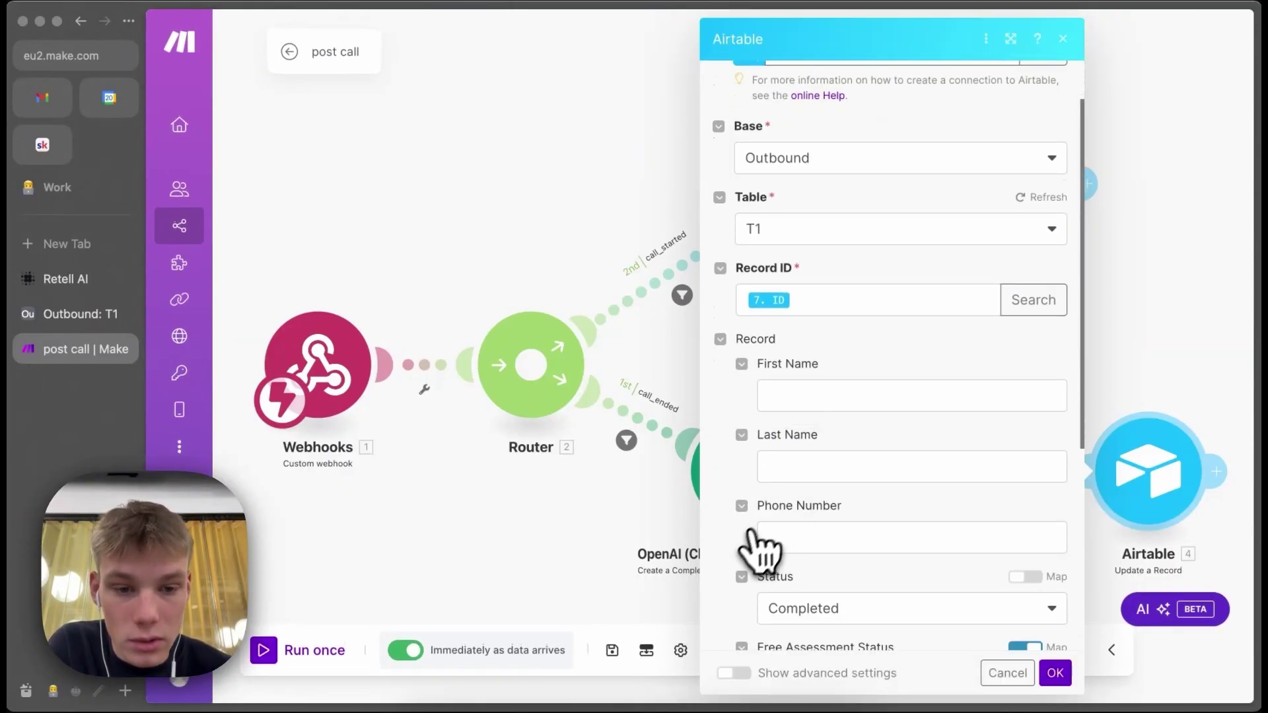
{"action": "scroll", "coordinate": [791, 509], "scroll_direction": "down", "scroll_amount": 3}
{"action": "scroll", "coordinate": [803, 515], "scroll_direction": "down", "scroll_amount": 1}
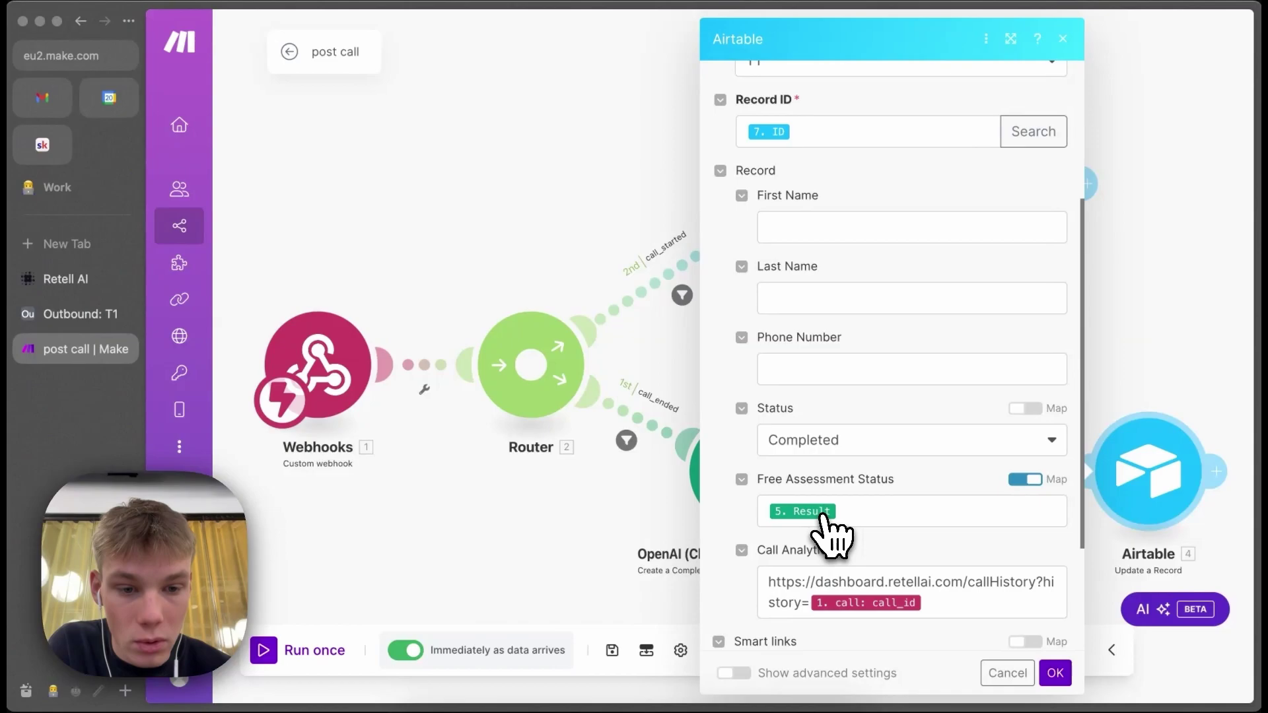
{"action": "scroll", "coordinate": [830, 535], "scroll_direction": "down", "scroll_amount": 1}
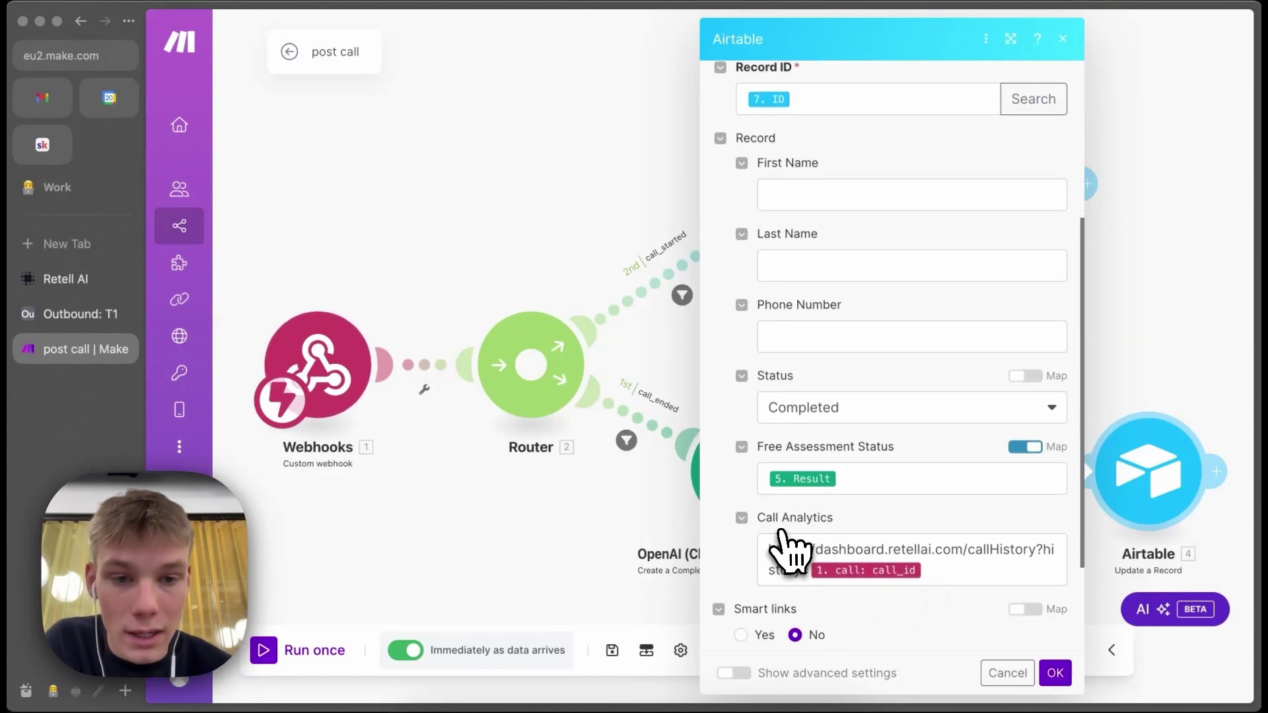
{"action": "scroll", "coordinate": [789, 485], "scroll_direction": "down", "scroll_amount": 2}
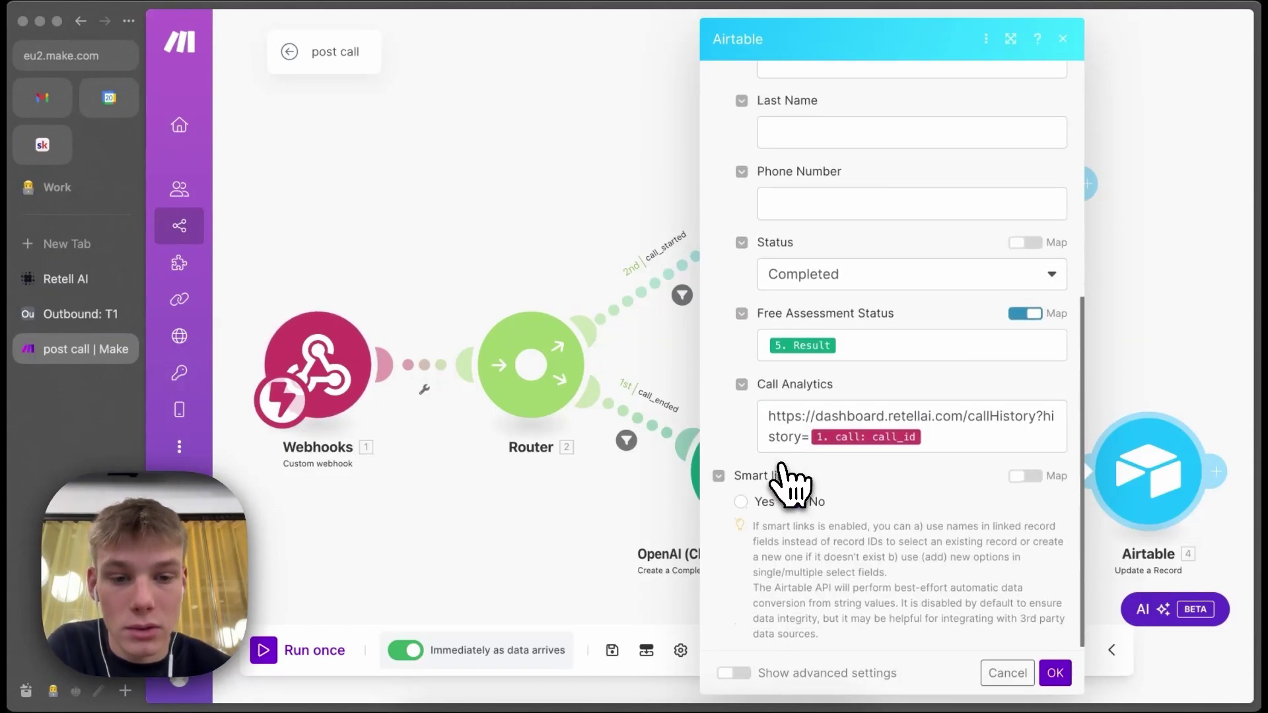
{"action": "left_click", "coordinate": [588, 546]}
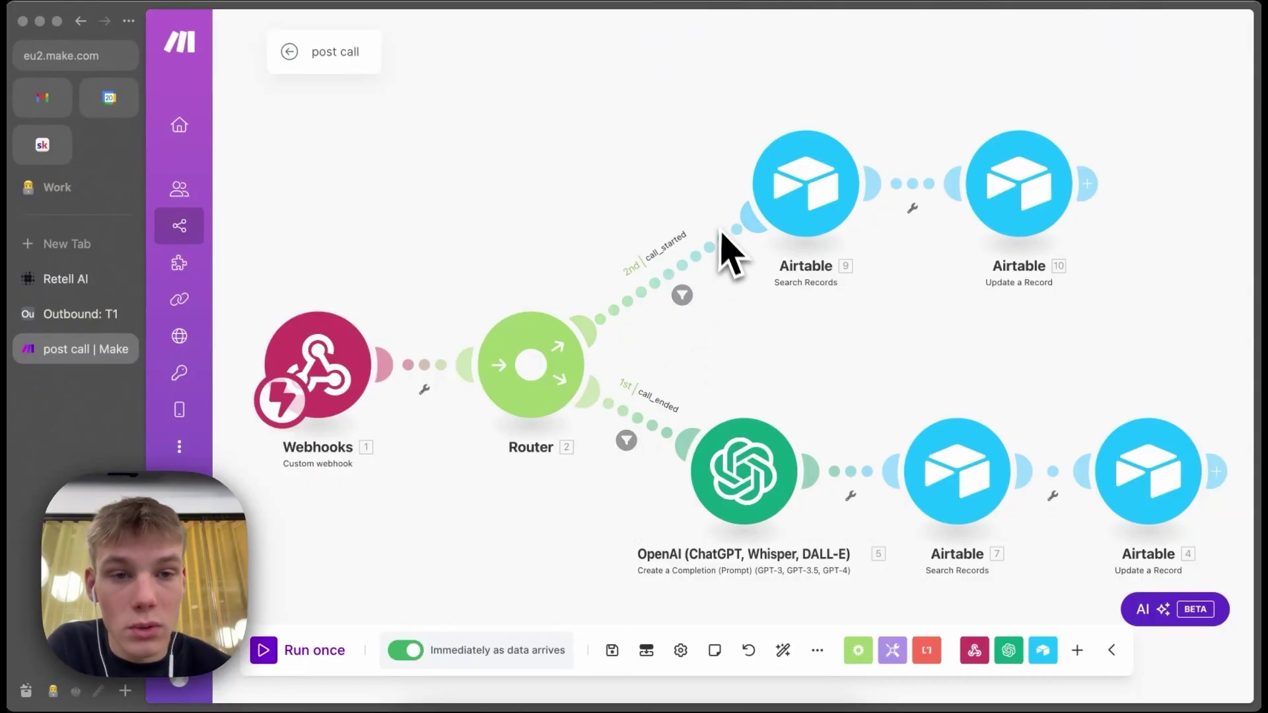
Step: Review the call-started Airtable search by phone and the update setting Status to In Progress
{"action": "left_click", "coordinate": [805, 183]}
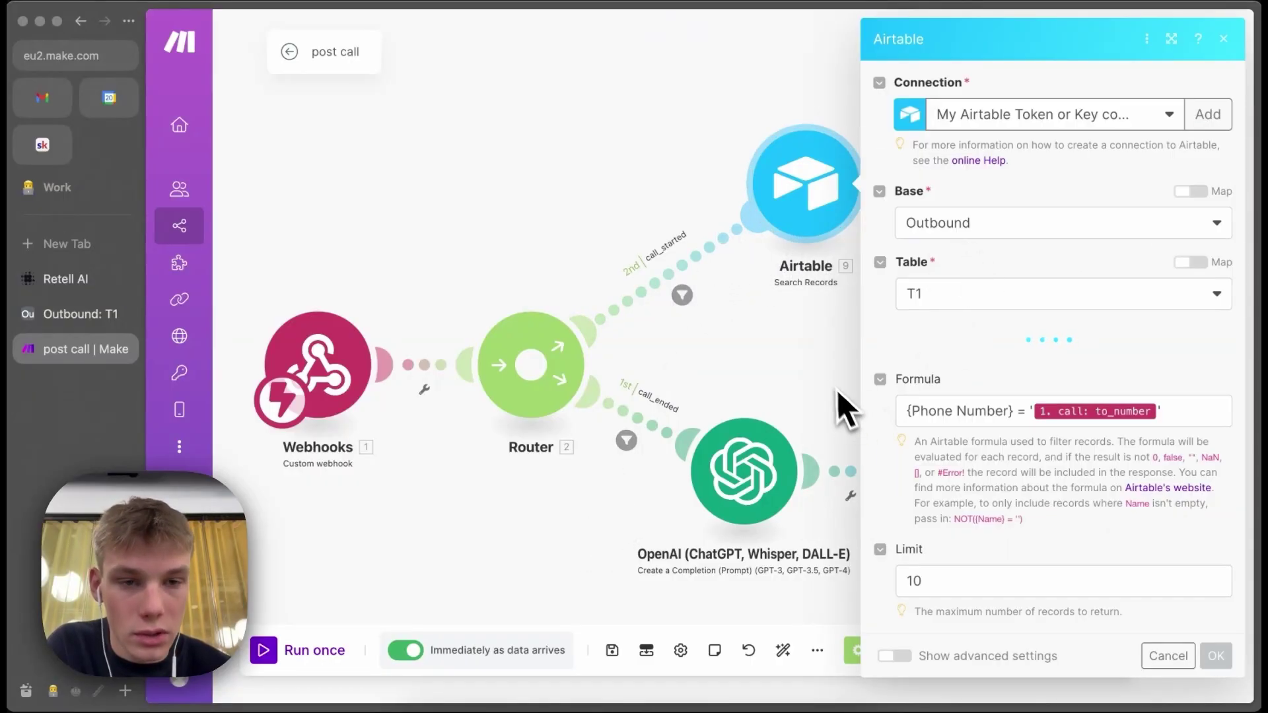
{"action": "left_click", "coordinate": [842, 407]}
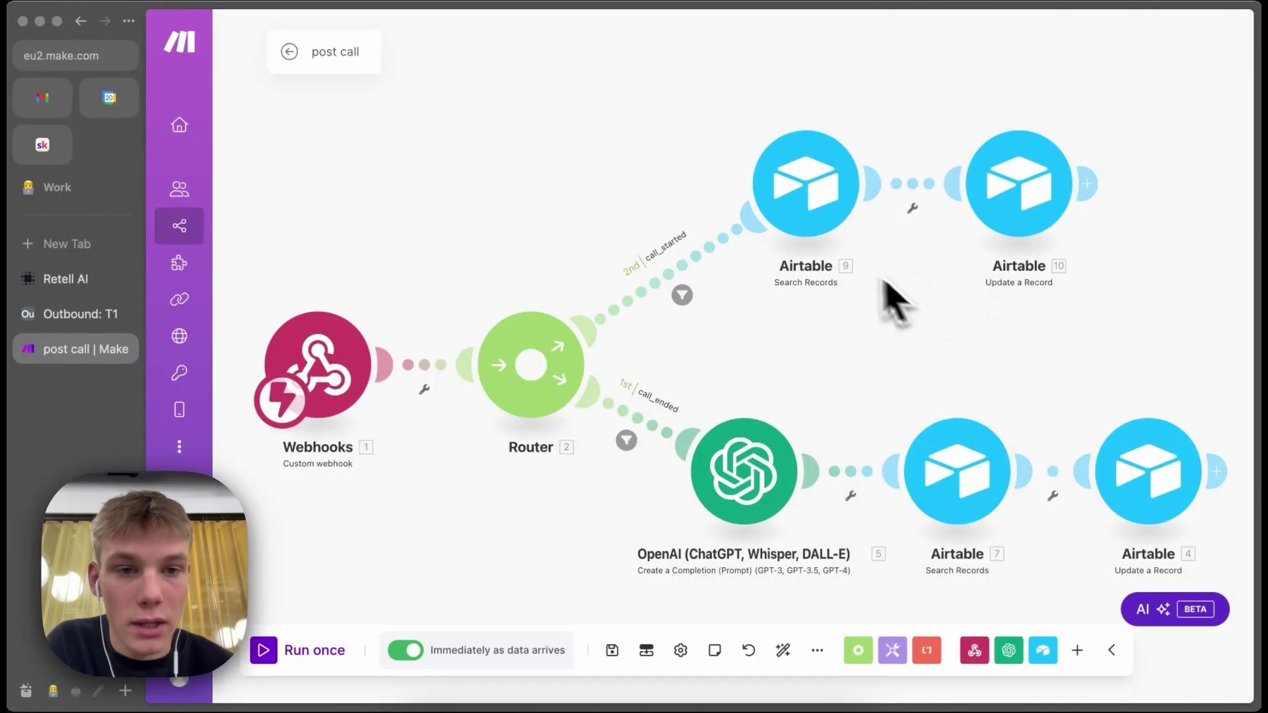
{"action": "left_click", "coordinate": [1018, 184]}
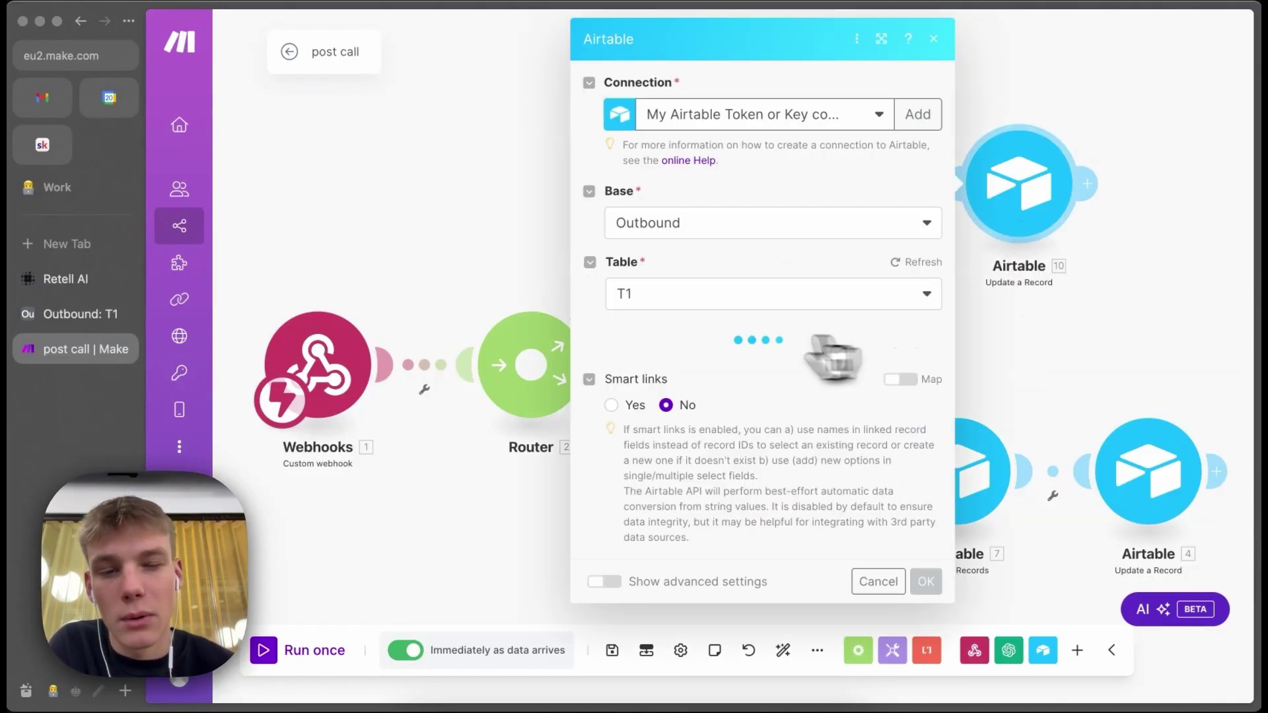
{"action": "scroll", "coordinate": [626, 448], "scroll_direction": "down", "scroll_amount": 1}
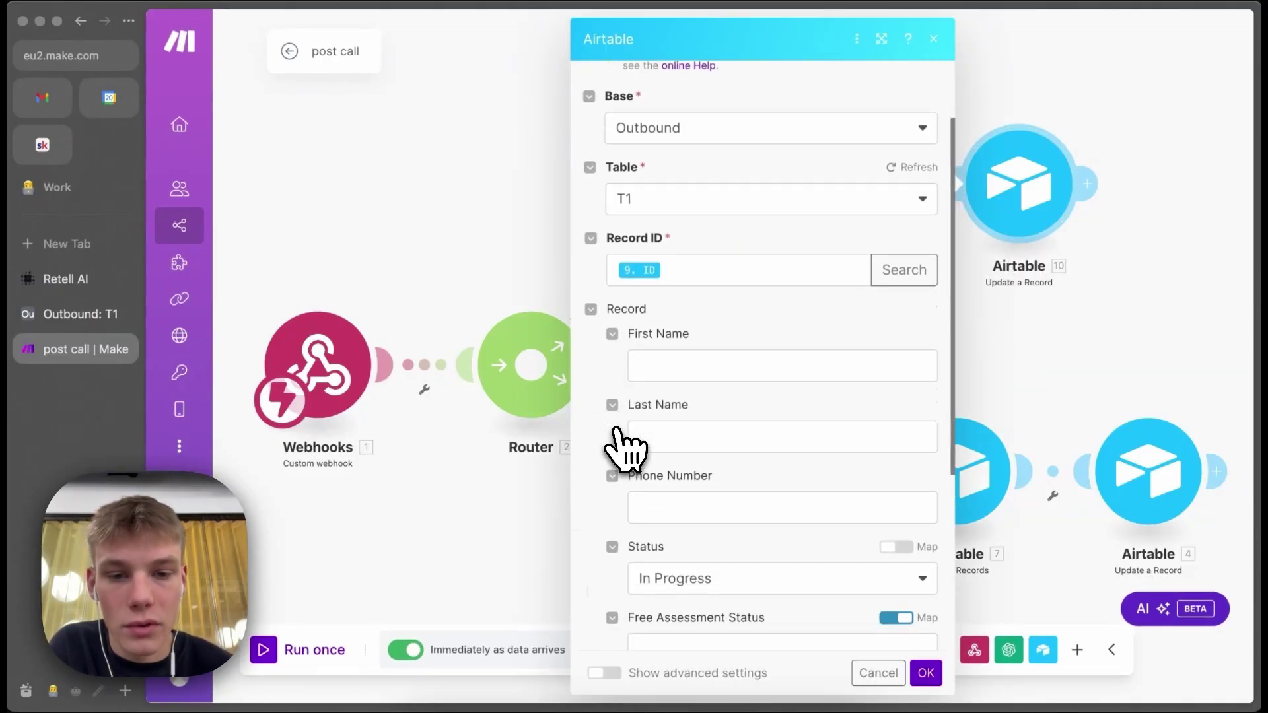
{"action": "scroll", "coordinate": [627, 448], "scroll_direction": "down", "scroll_amount": 2}
{"action": "left_click", "coordinate": [477, 534]}
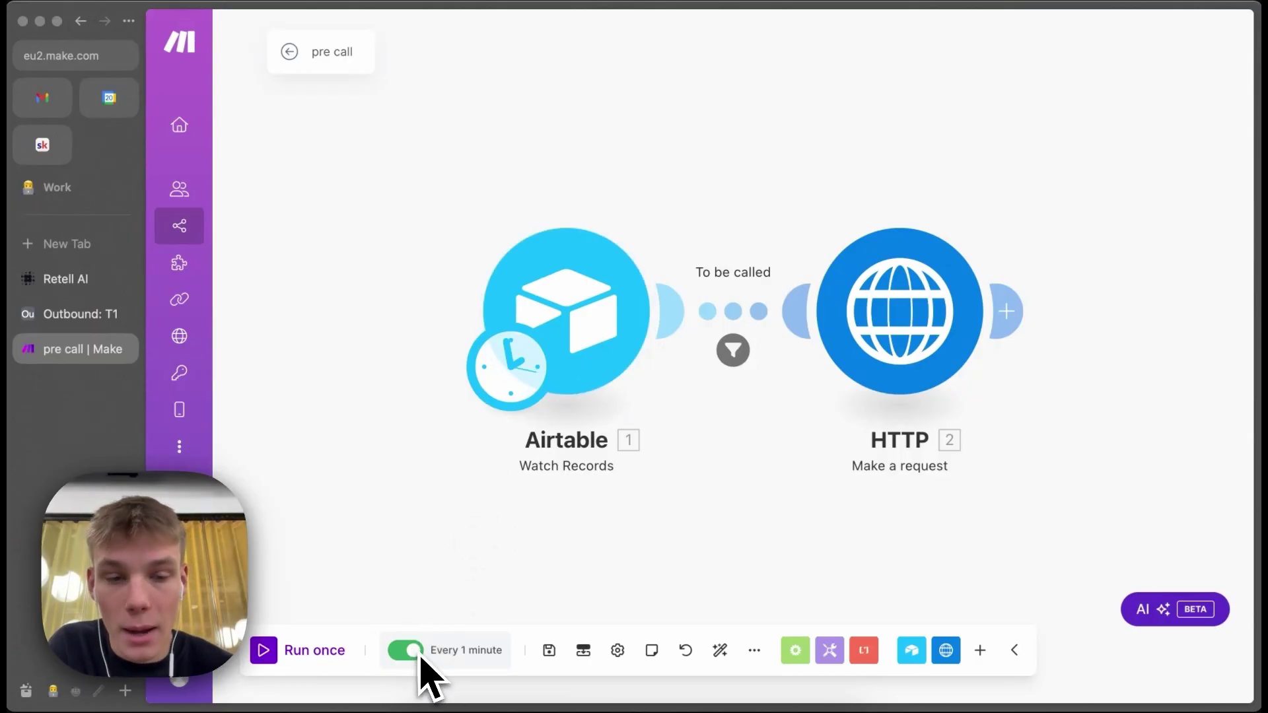
Step: Inspect the To be called filter and the HTTP request's JSON body with phone and first name
{"action": "left_click", "coordinate": [734, 350]}
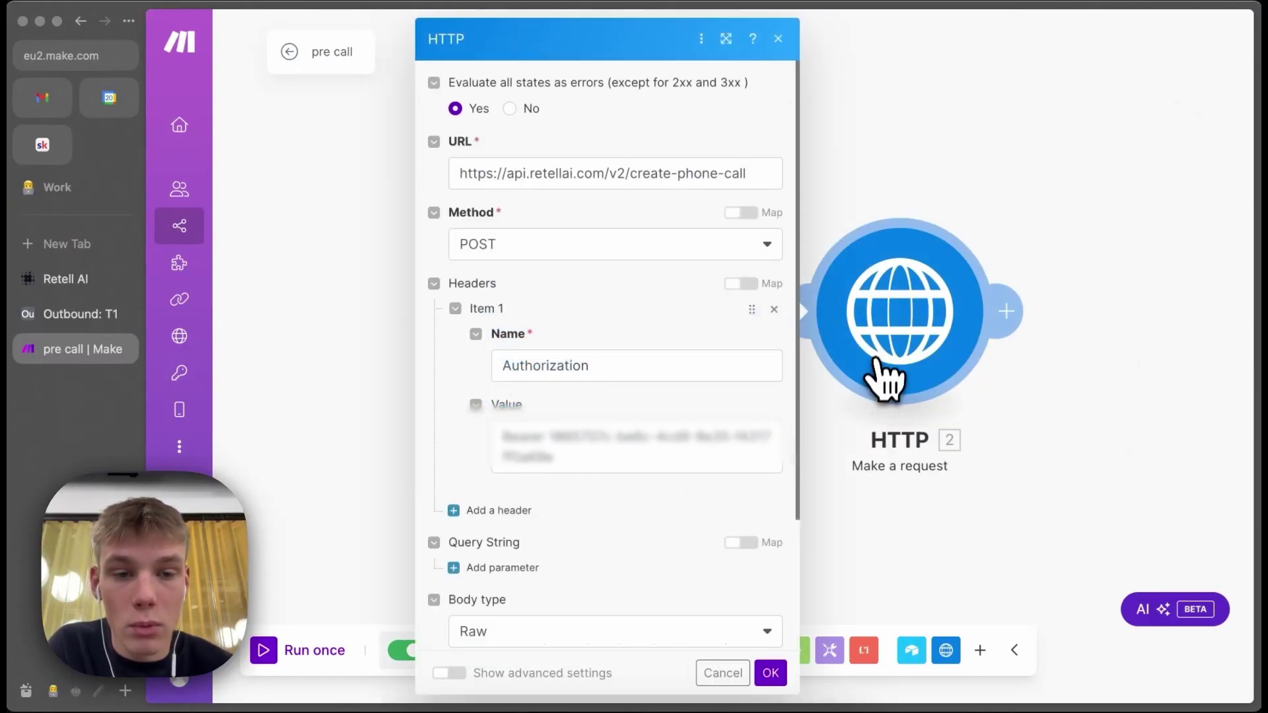
{"action": "scroll", "coordinate": [604, 336], "scroll_direction": "down", "scroll_amount": 1}
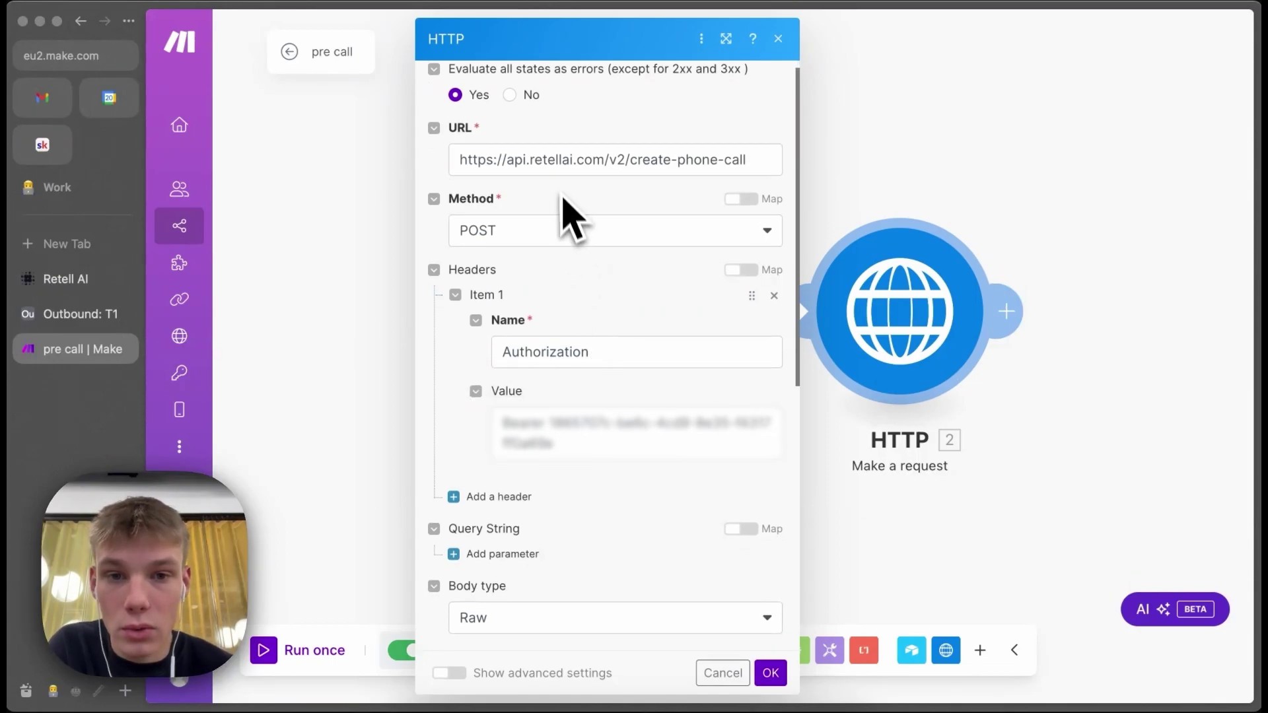
{"action": "scroll", "coordinate": [584, 337], "scroll_direction": "down", "scroll_amount": 5}
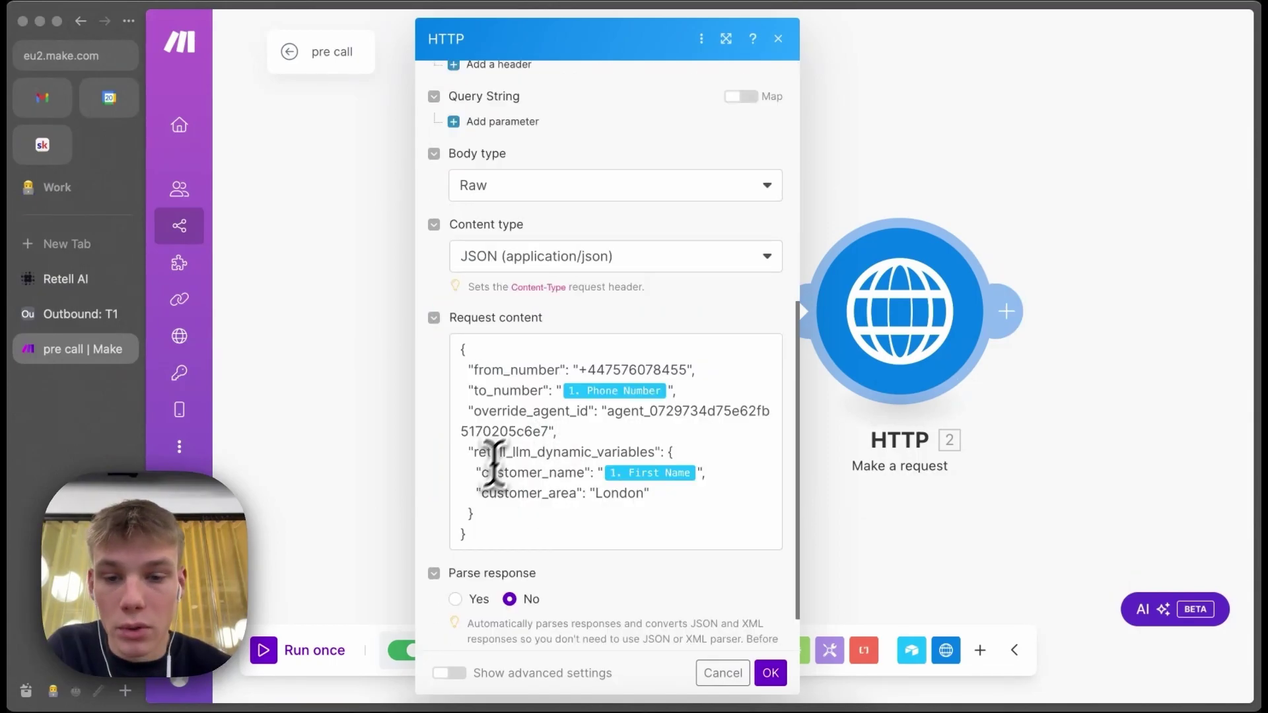
{"action": "left_click_drag", "start_coordinate": [478, 538], "coordinate": [462, 349]}
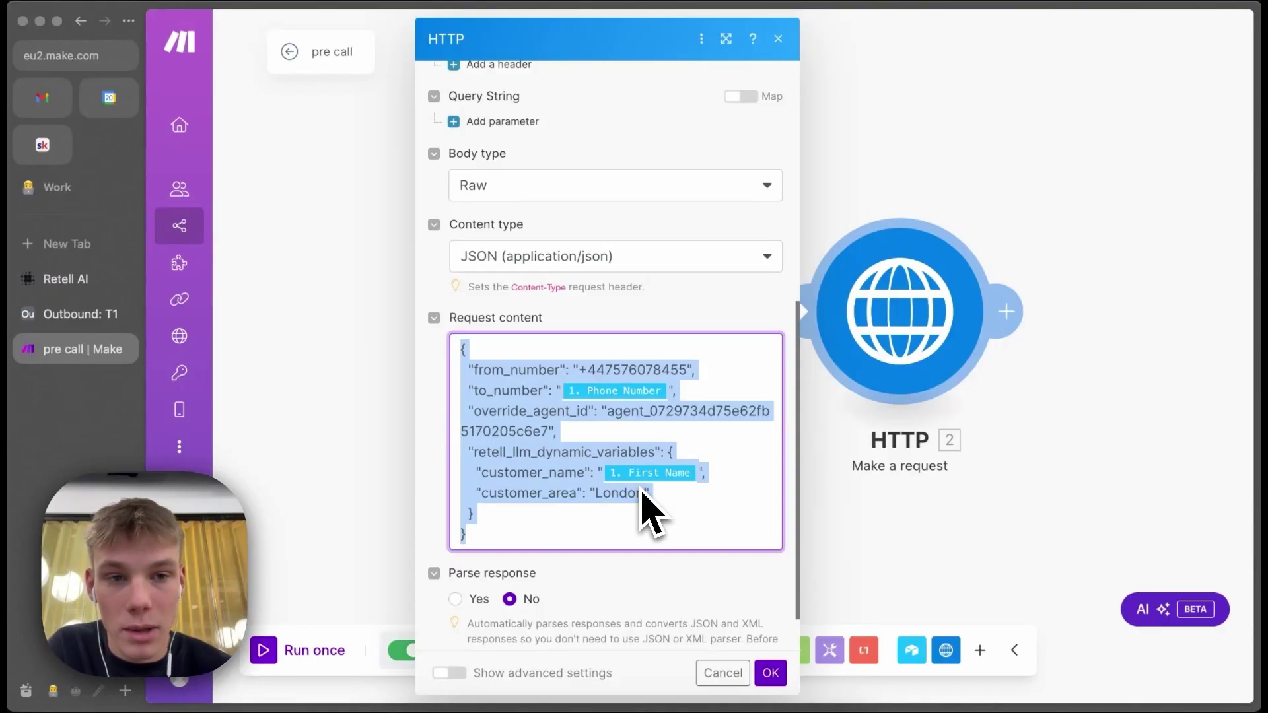
{"action": "left_click", "coordinate": [375, 433]}
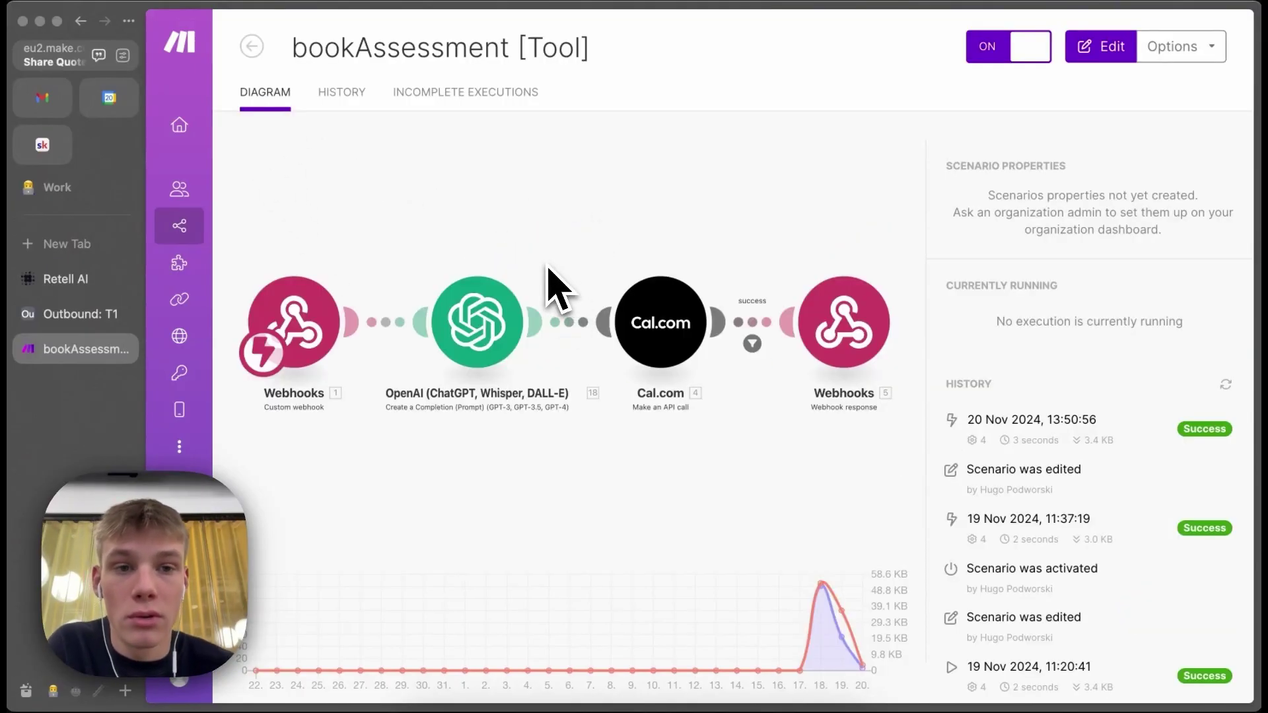
Step: Review the bookAssessment OpenAI time-conversion prompt and its Cal.com booking request
{"action": "left_click", "coordinate": [532, 287]}
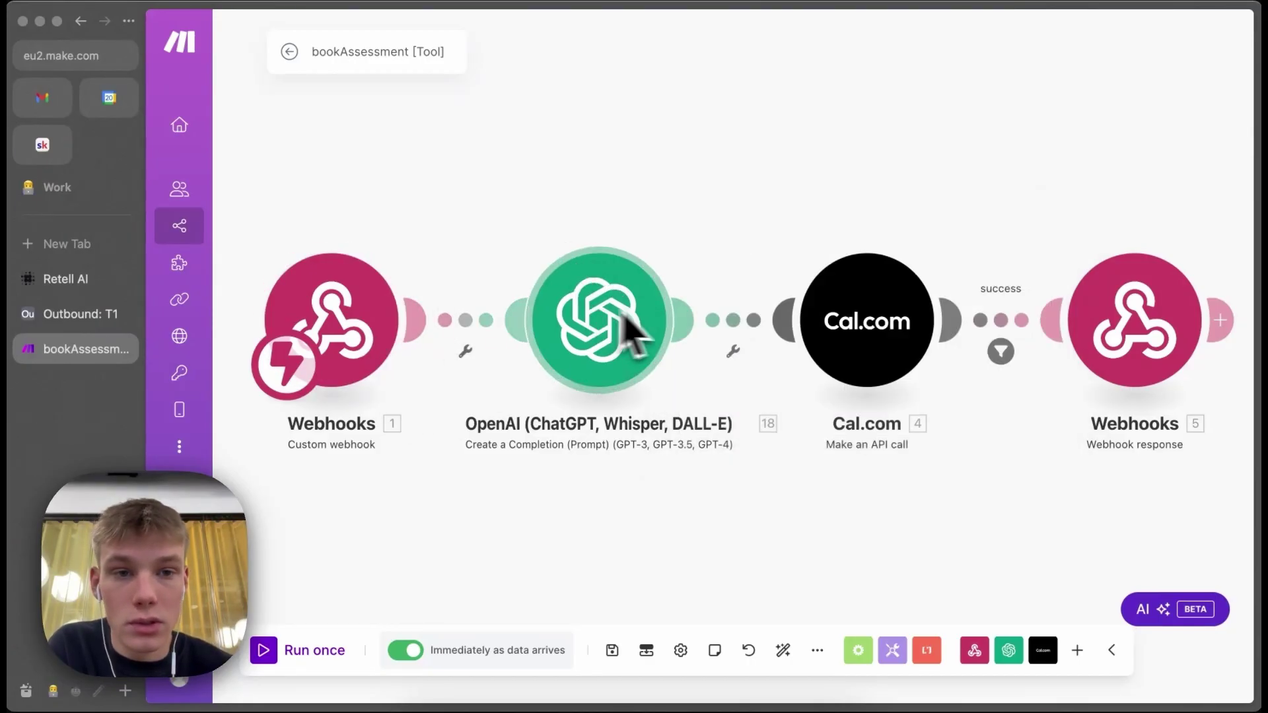
{"action": "left_click", "coordinate": [655, 319]}
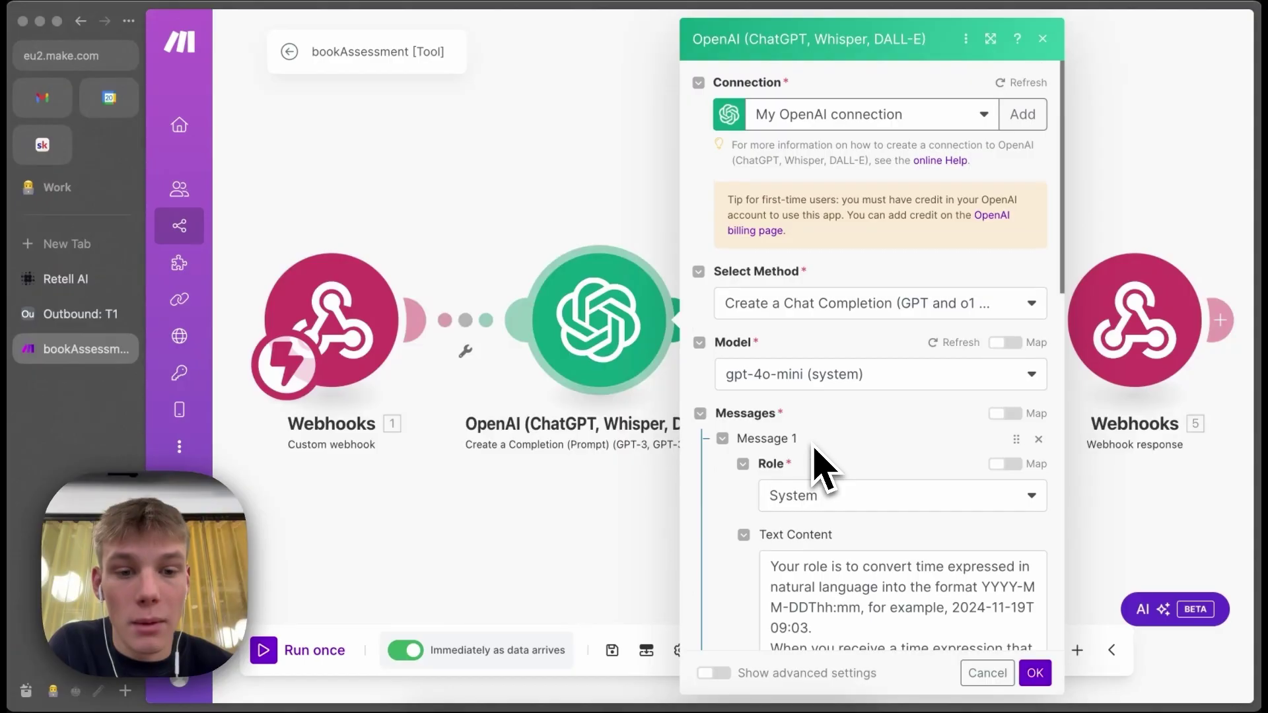
{"action": "scroll", "coordinate": [824, 467], "scroll_direction": "down", "scroll_amount": 3}
{"action": "scroll", "coordinate": [824, 468], "scroll_direction": "down", "scroll_amount": 3}
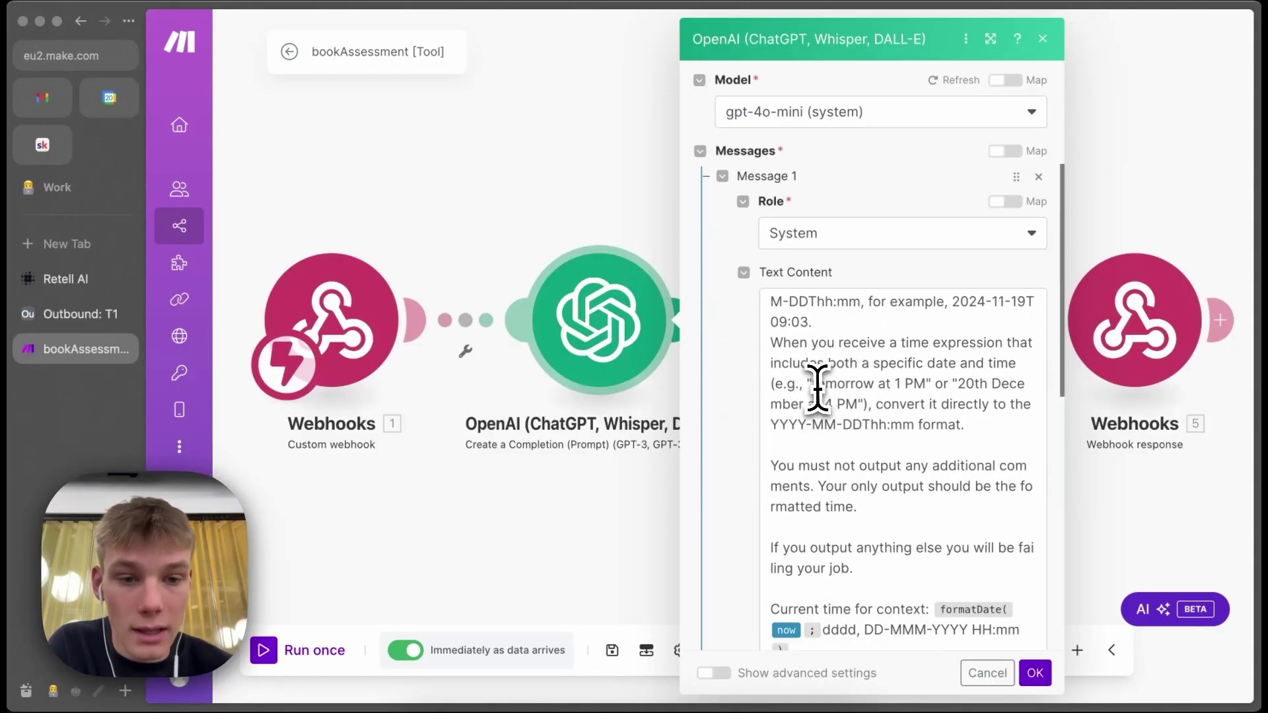
{"action": "left_click_drag", "start_coordinate": [810, 384], "coordinate": [926, 387]}
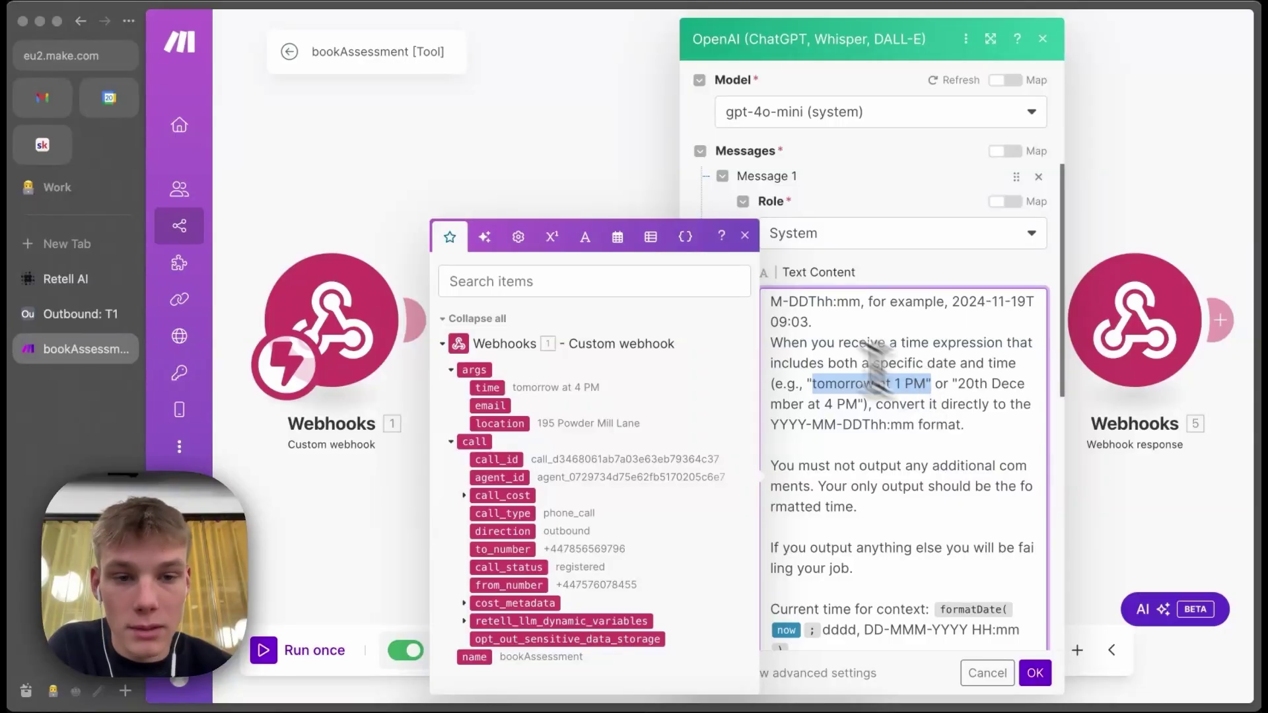
{"action": "left_click", "coordinate": [584, 171]}
{"action": "left_click", "coordinate": [866, 336]}
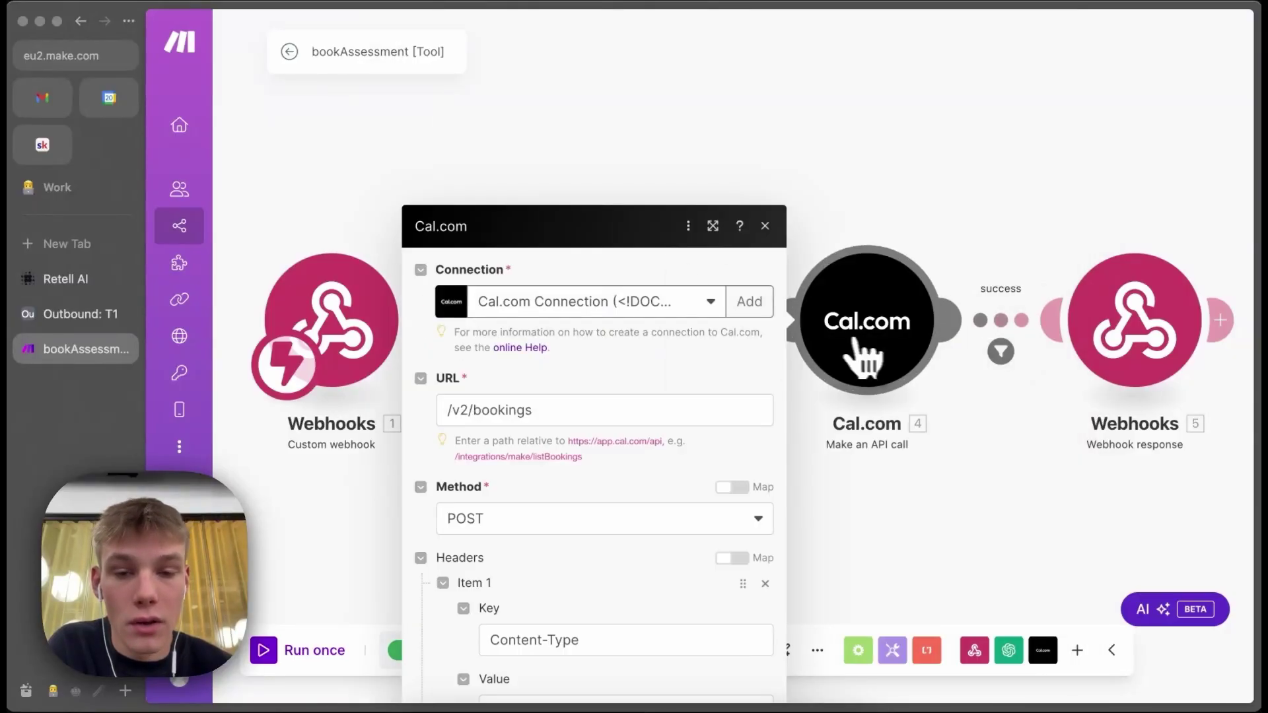
{"action": "left_click", "coordinate": [396, 208]}
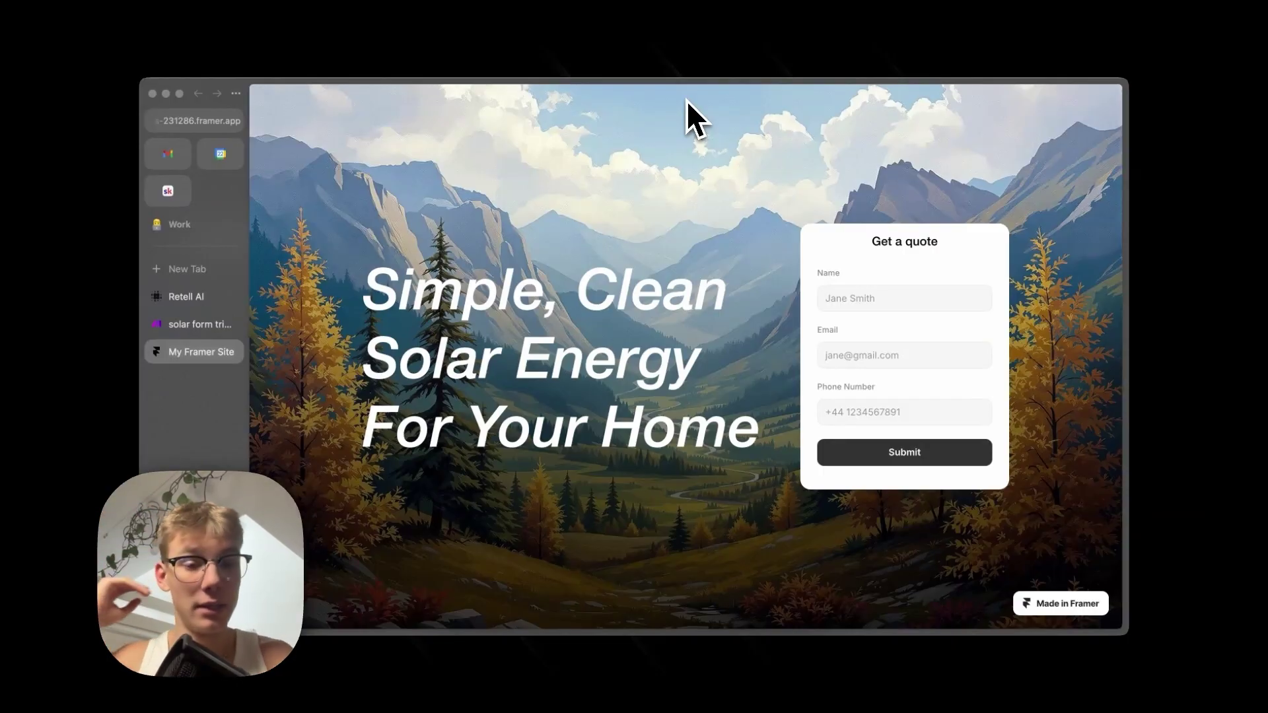
Step: Autofill name, email and phone in the Get a quote form and submit it
{"action": "left_click", "coordinate": [883, 298]}
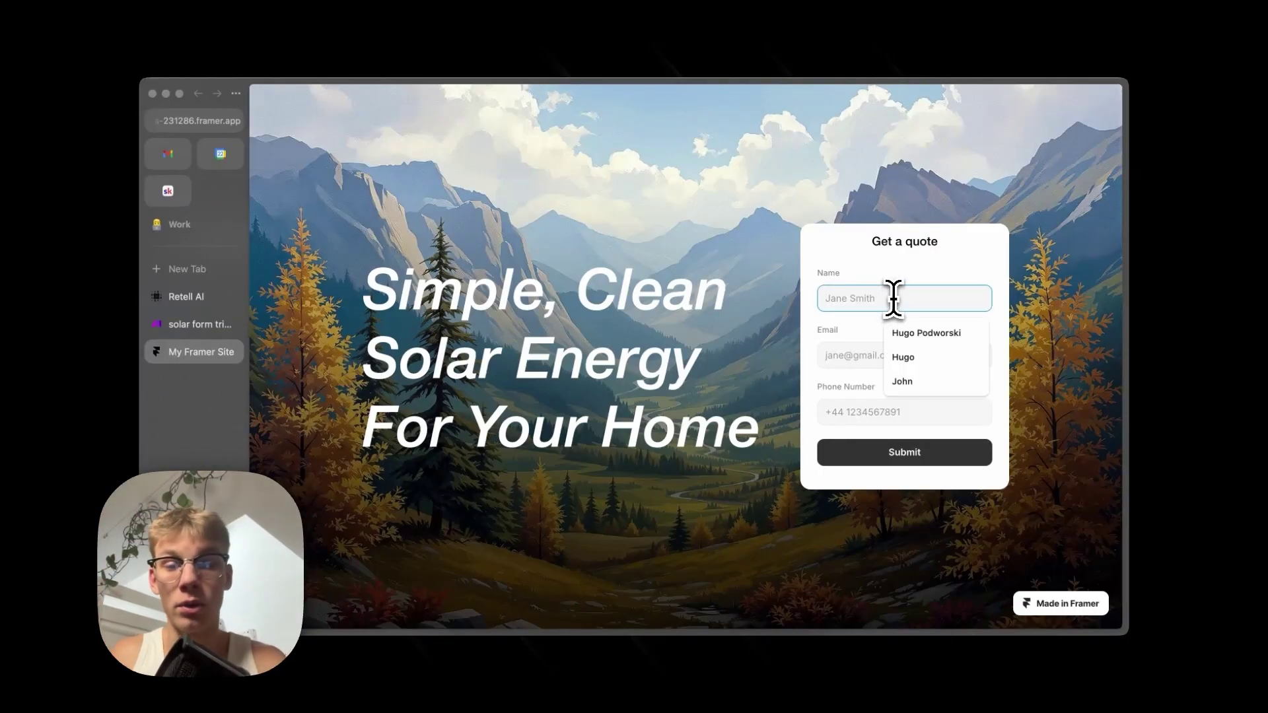
{"action": "left_click", "coordinate": [914, 354]}
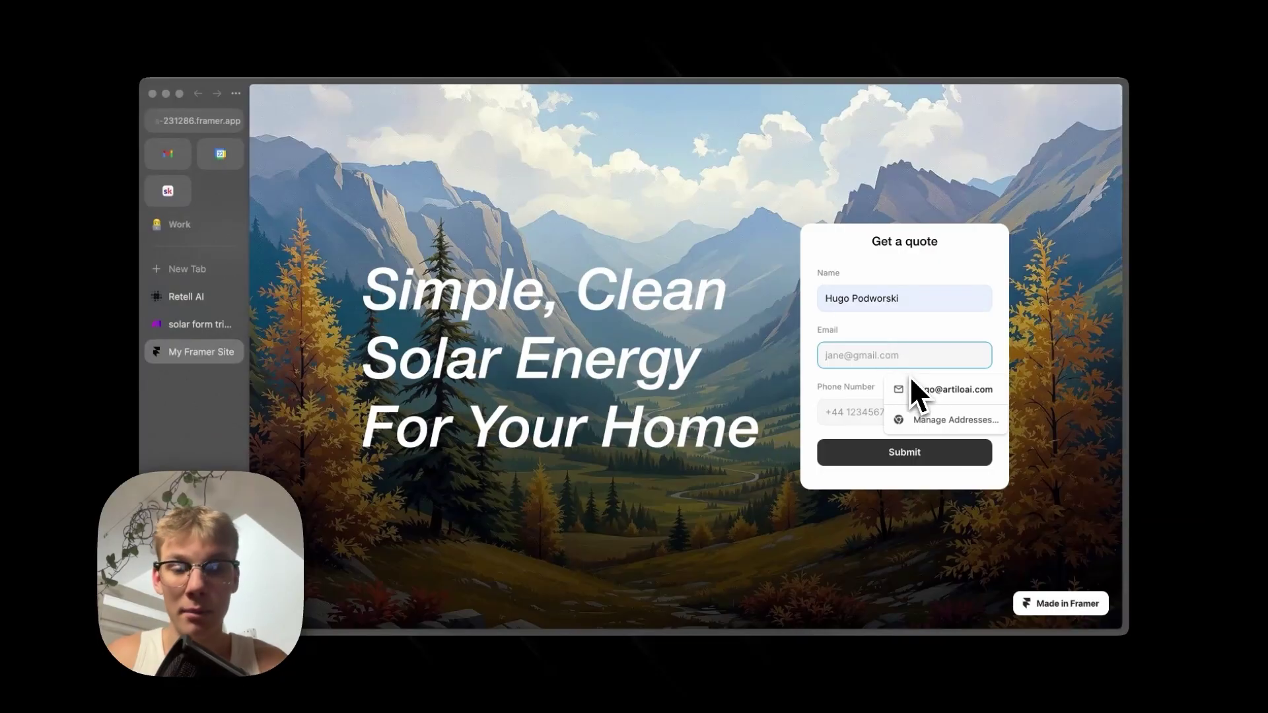
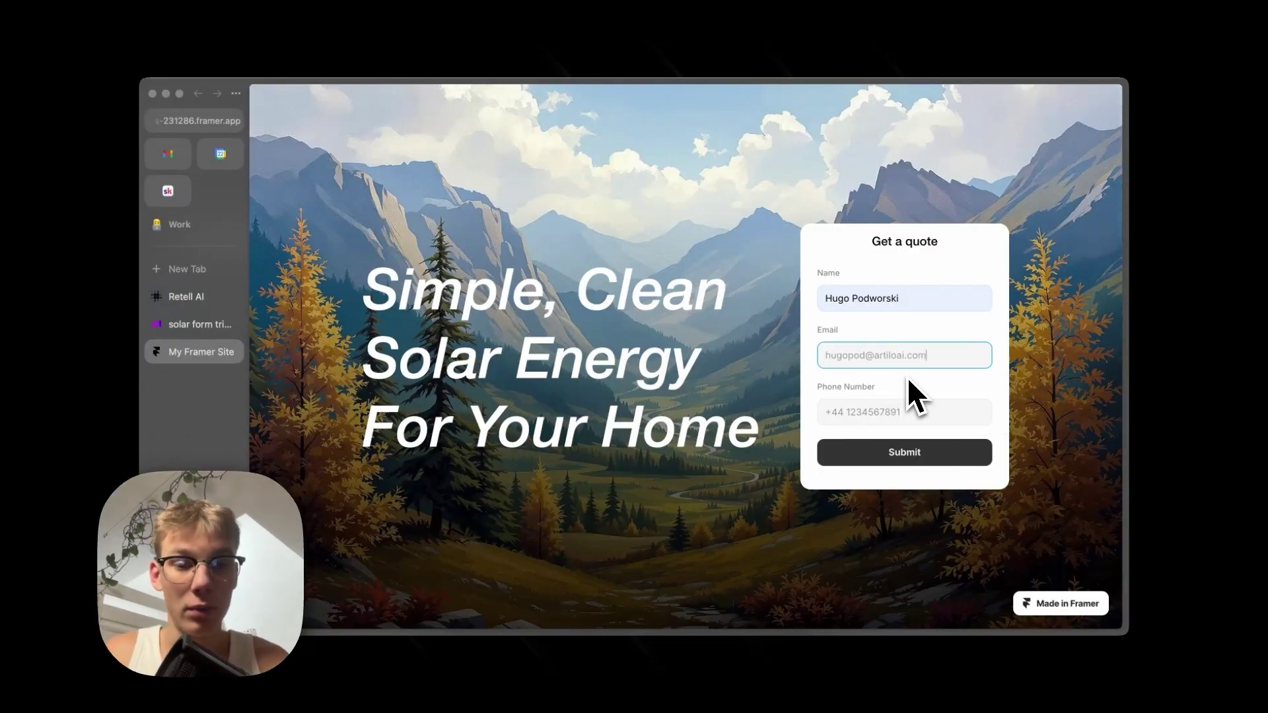
{"action": "left_click", "coordinate": [904, 411]}
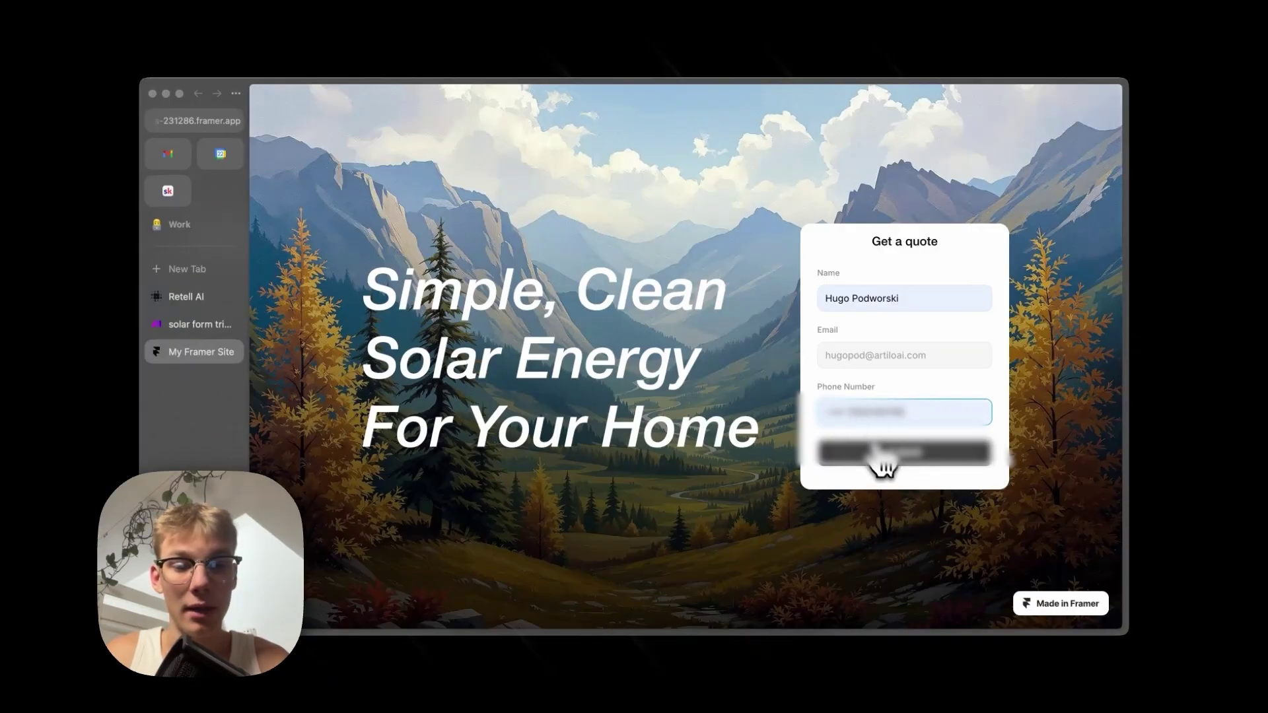
{"action": "left_click", "coordinate": [890, 454]}
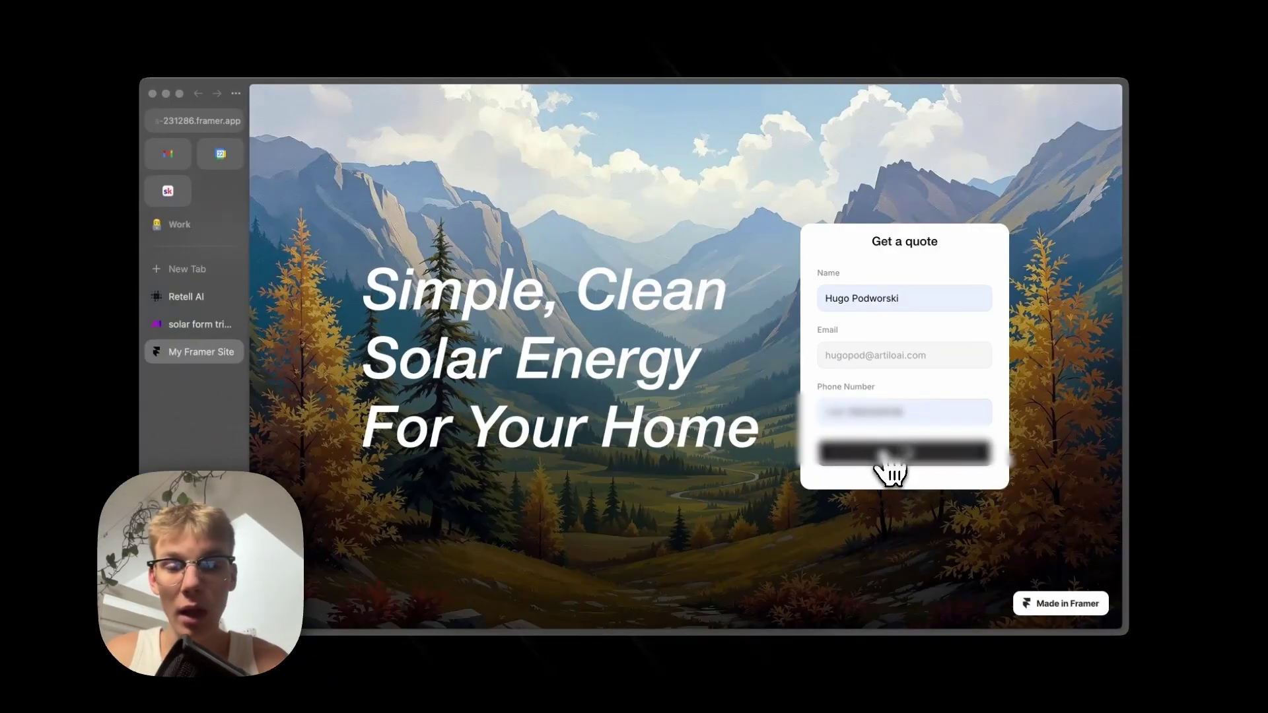
Step: Watch the solar form trigger's Webhooks, Sleep and HTTP modules each process one bundle
{"action": "left_click", "coordinate": [195, 325]}
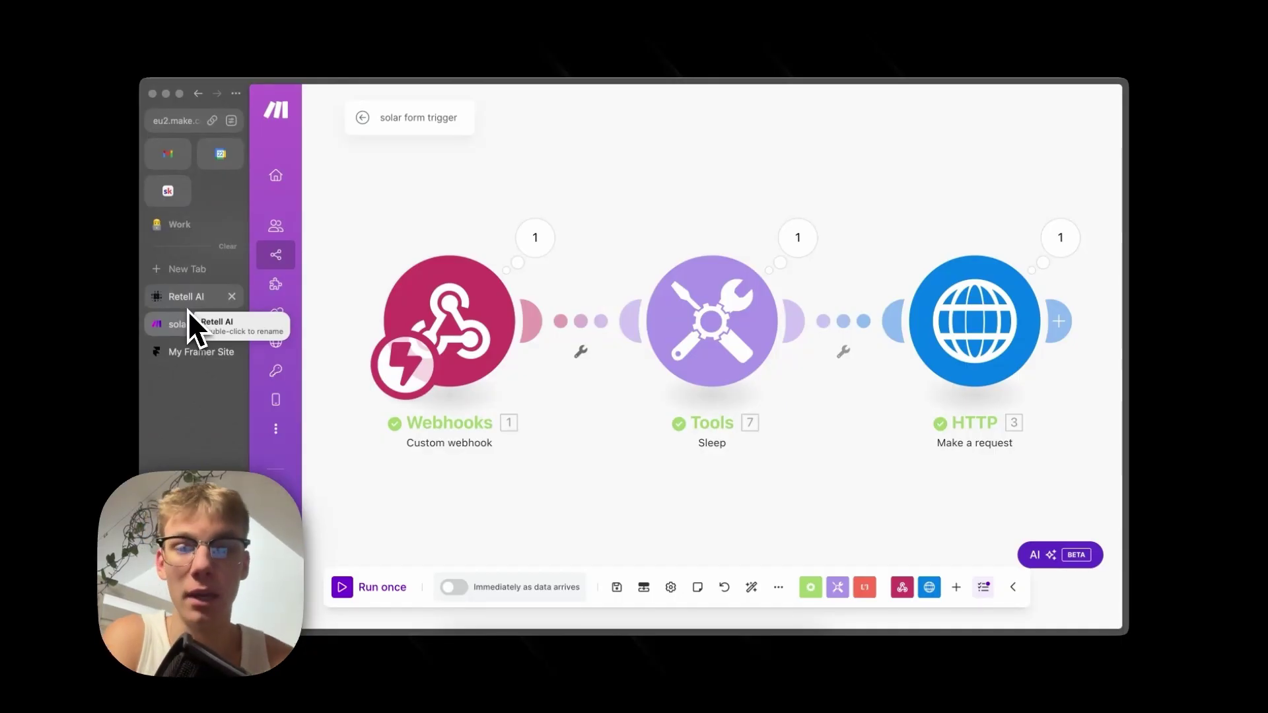
{"action": "left_click", "coordinate": [190, 350]}
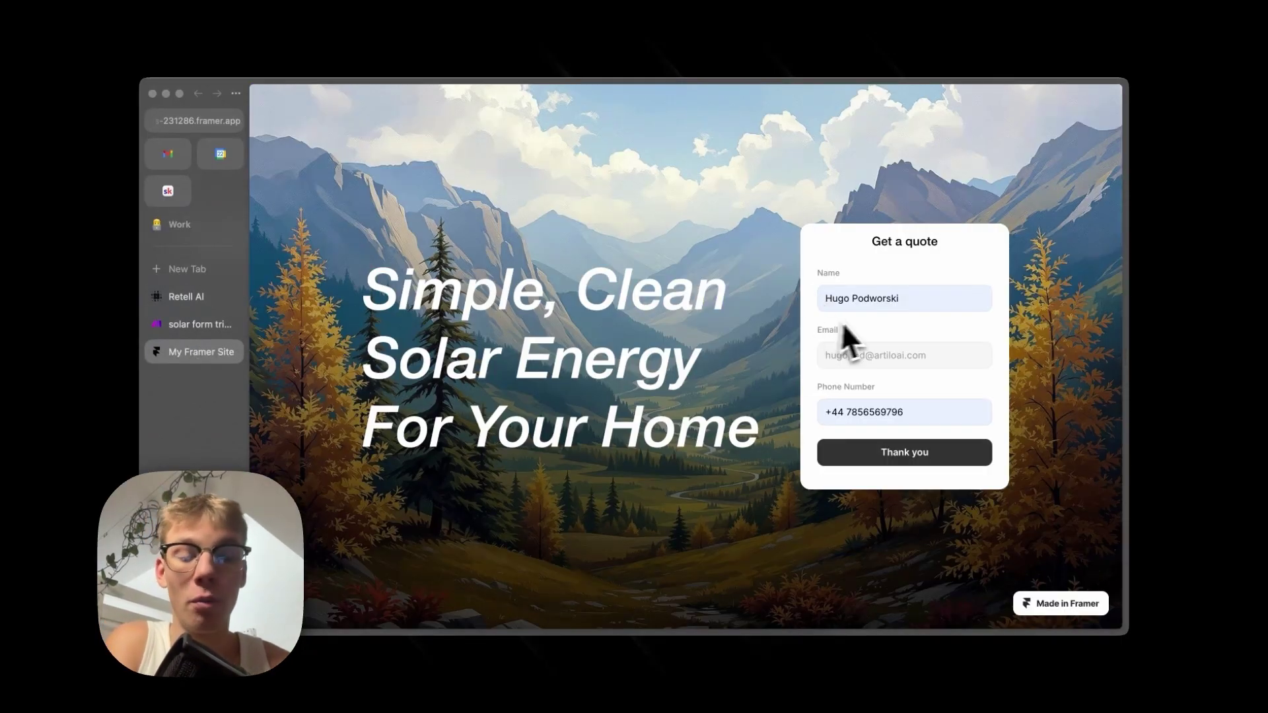
{"action": "left_click", "coordinate": [188, 324]}
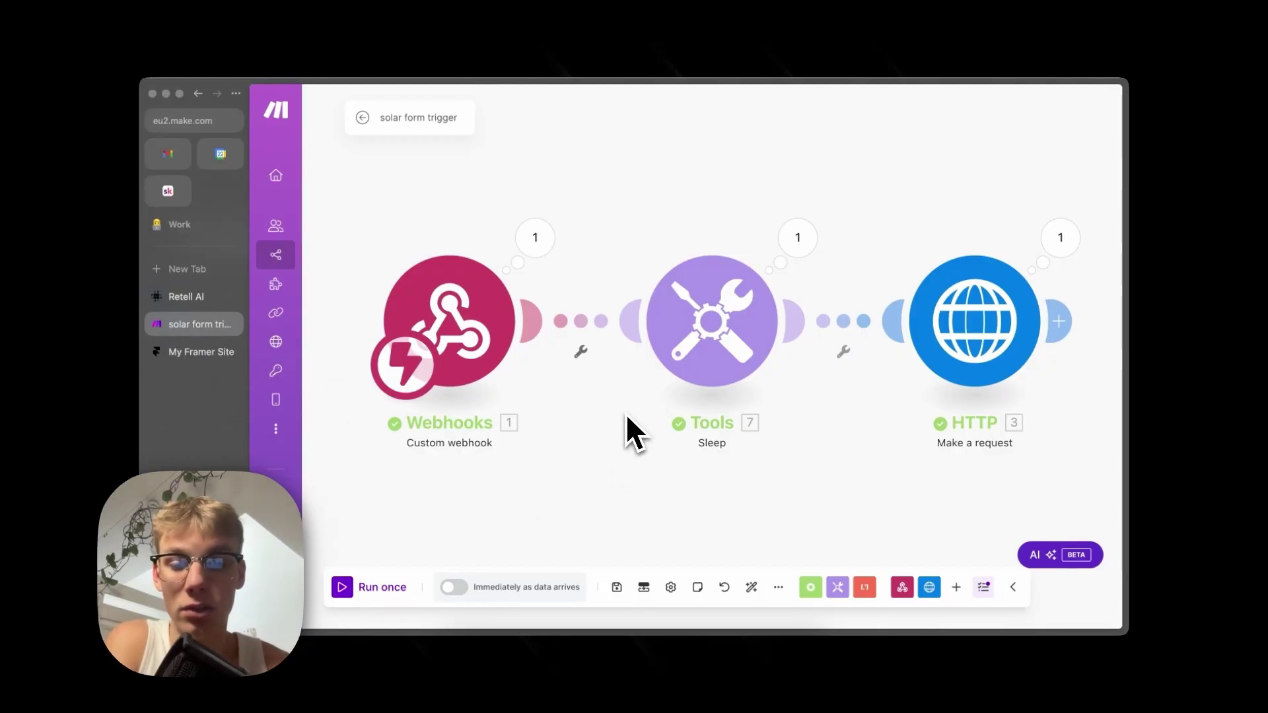
{"action": "left_click_drag", "start_coordinate": [640, 387], "coordinate": [624, 413]}
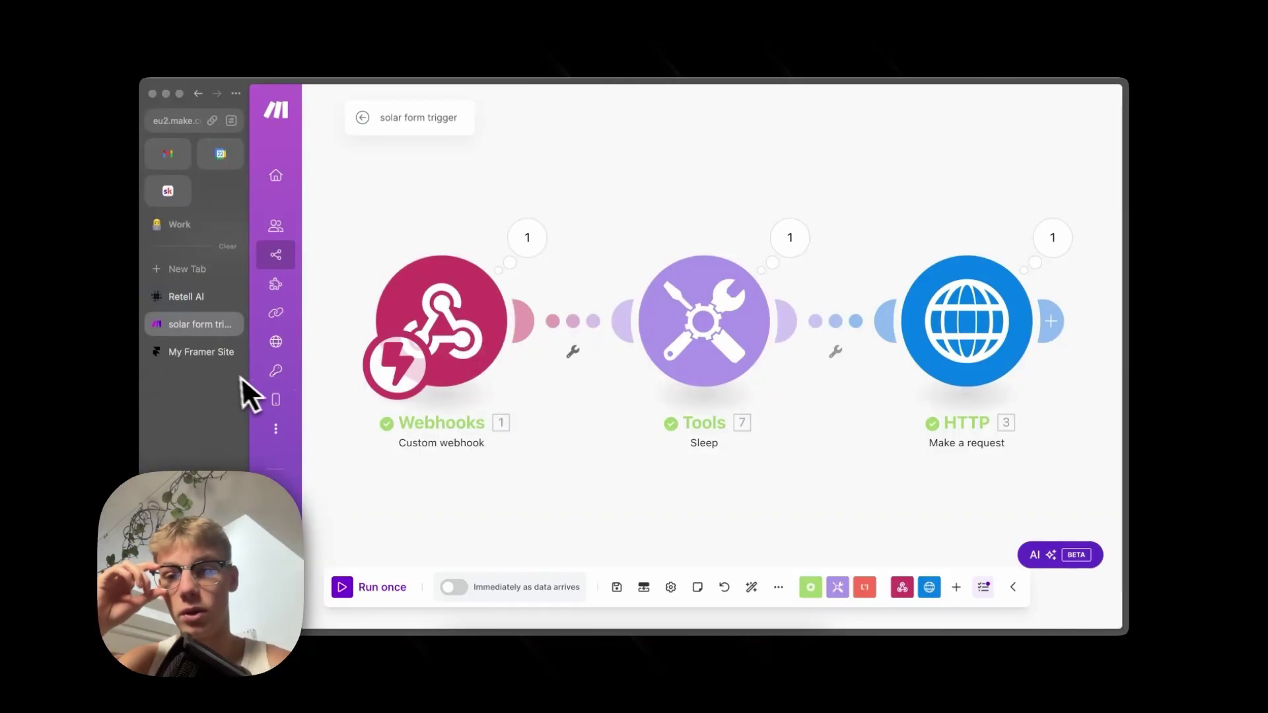
Step: Open the Solar Demo project in the Framer editor in a new tab
{"action": "left_click", "coordinate": [198, 352]}
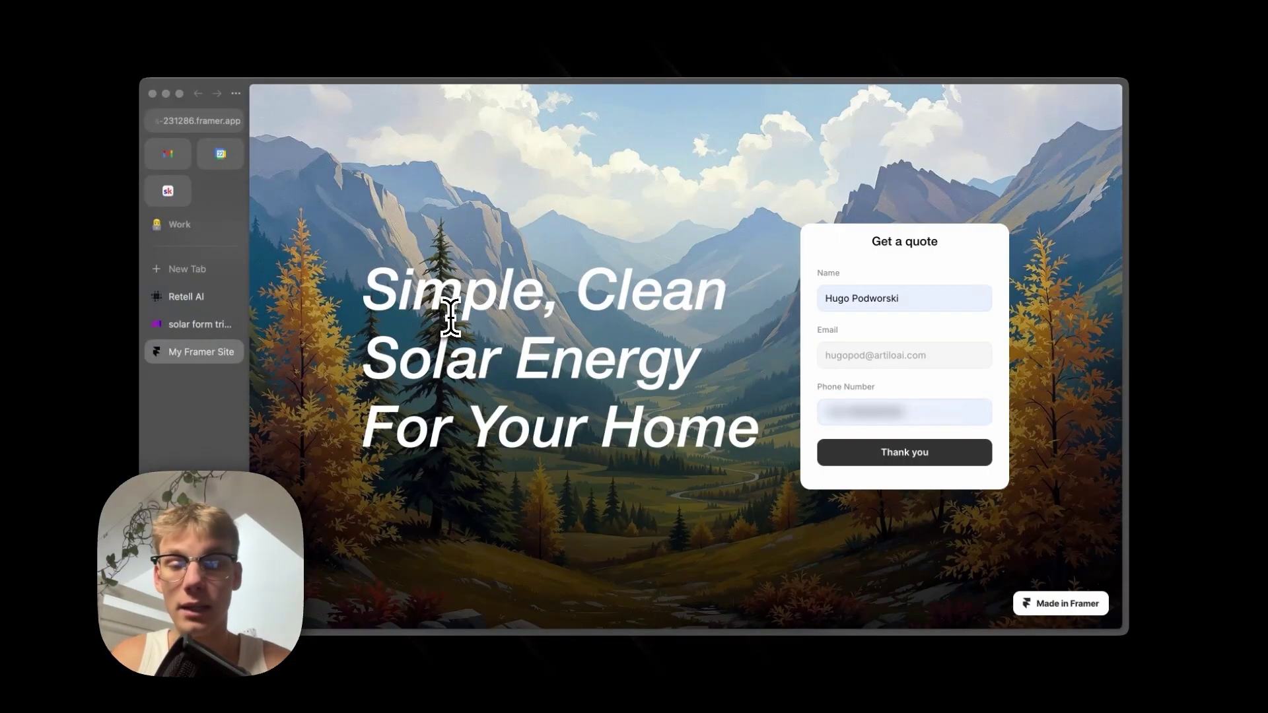
{"action": "key", "text": "super+t"}
{"action": "type", "text": "framer"}
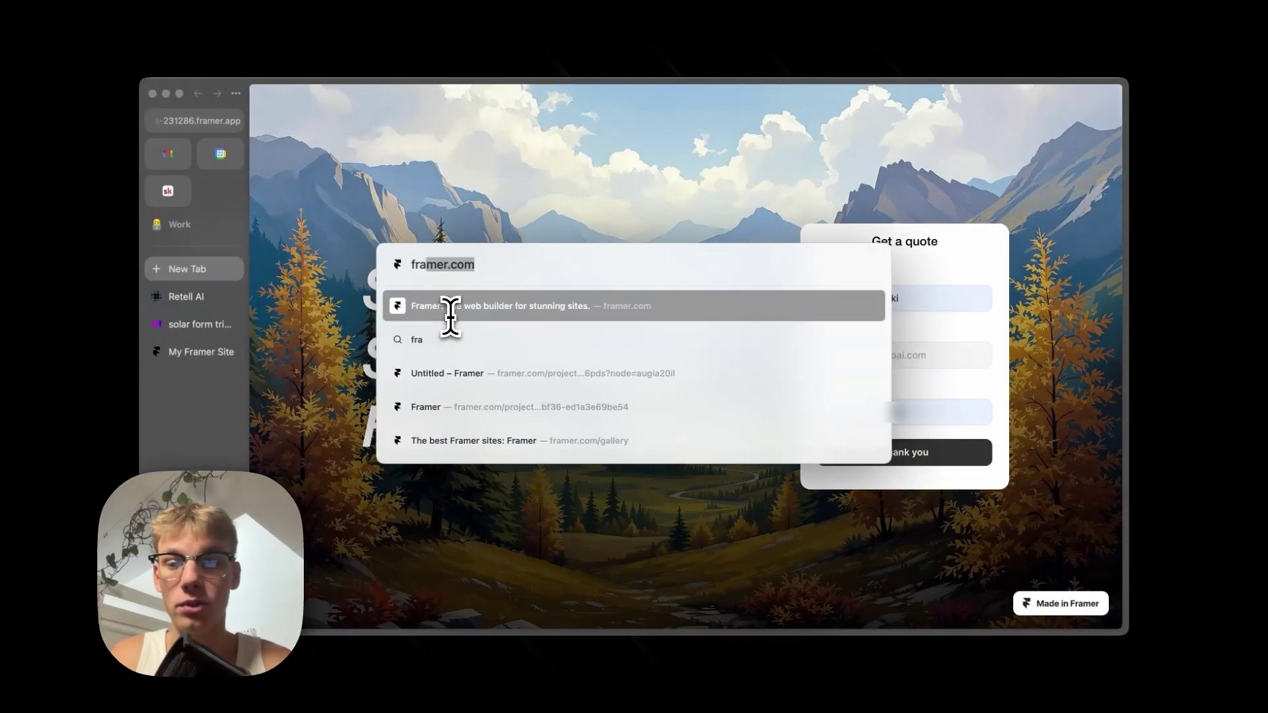
{"action": "key", "text": "Return"}
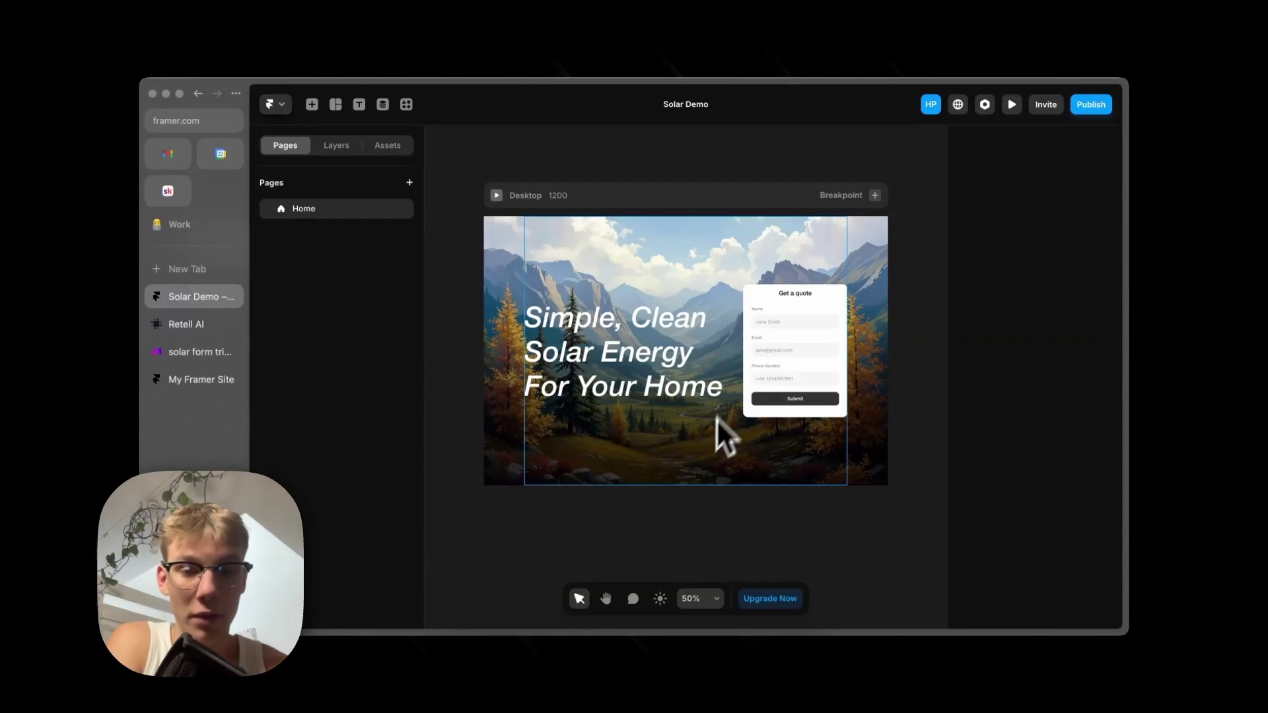
{"action": "left_click", "coordinate": [201, 379]}
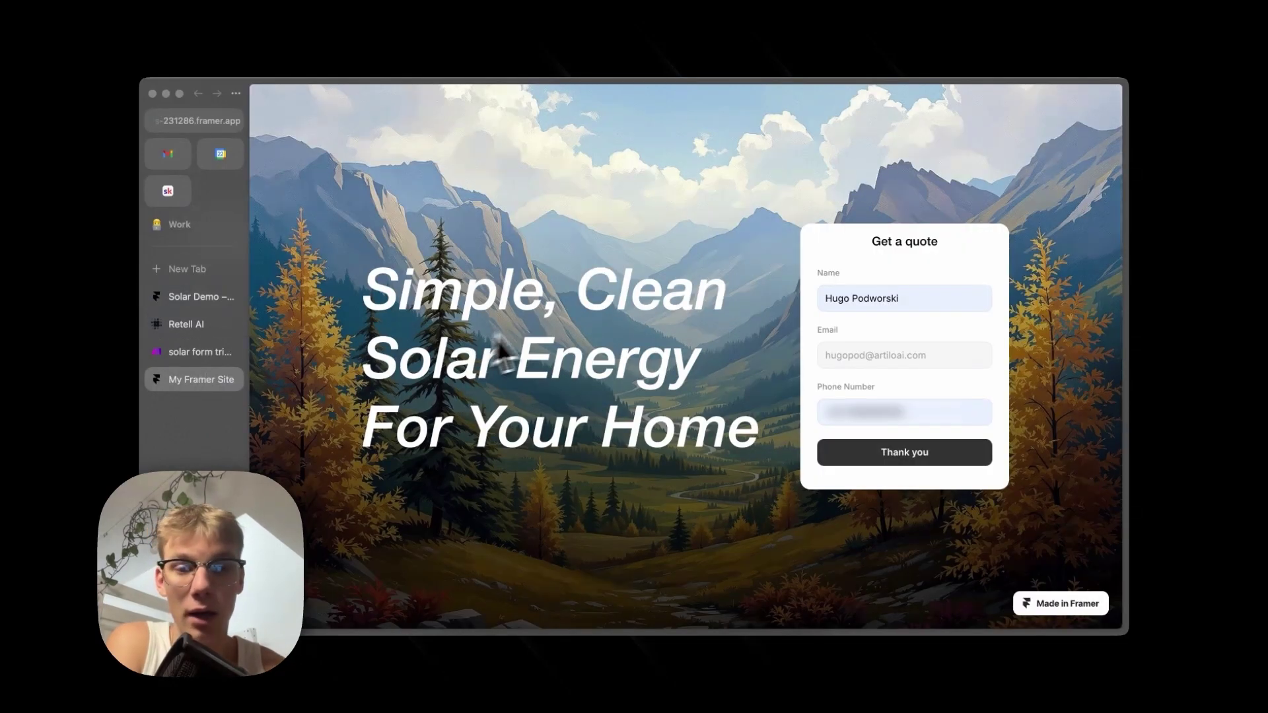
{"action": "left_click", "coordinate": [194, 296]}
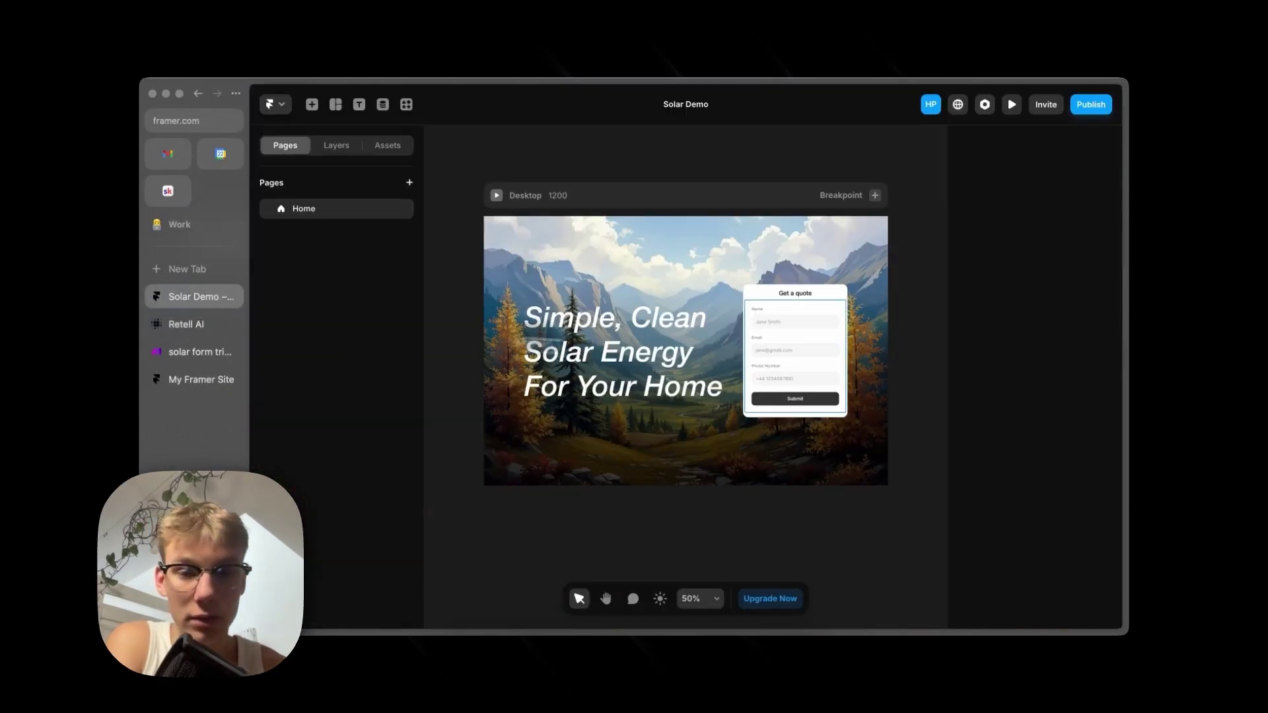
Step: Show the Get a quote form's Webhook destination and its Make hook URL
{"action": "left_click", "coordinate": [799, 301]}
{"action": "scroll", "coordinate": [1007, 451], "scroll_direction": "down", "scroll_amount": 3}
{"action": "scroll", "coordinate": [1010, 461], "scroll_direction": "down", "scroll_amount": 2}
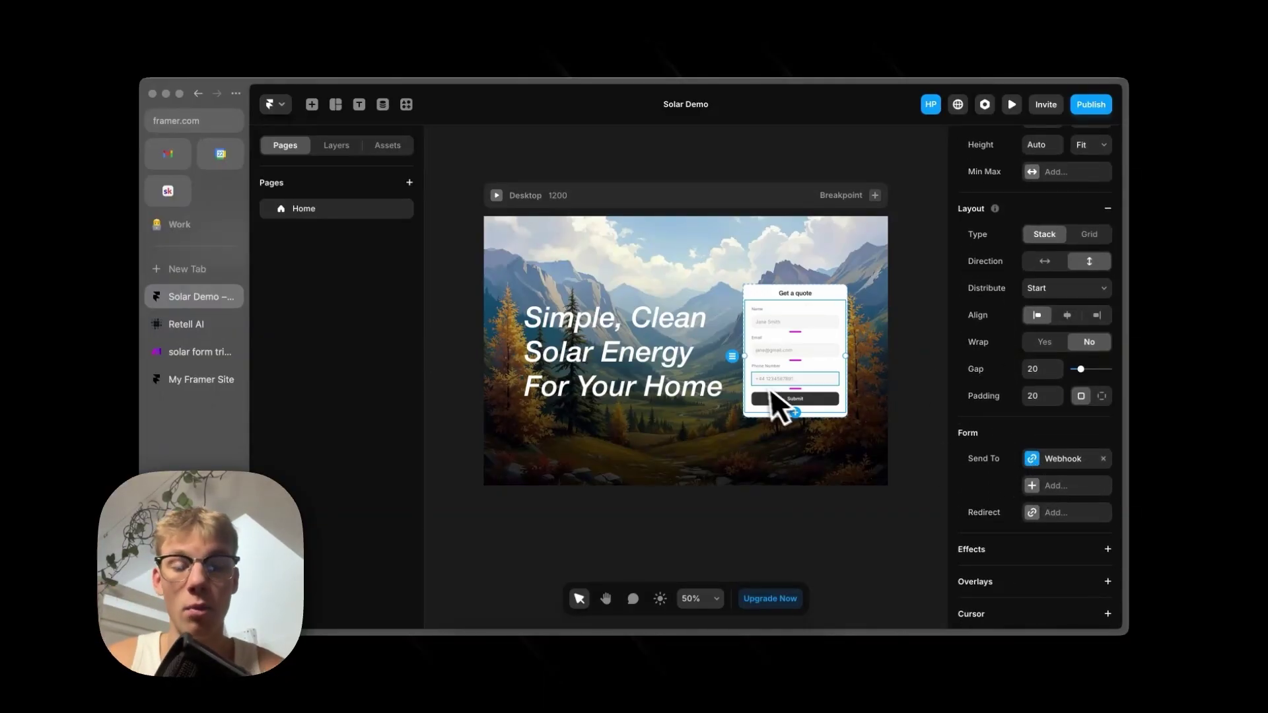
{"action": "left_click", "coordinate": [1062, 458]}
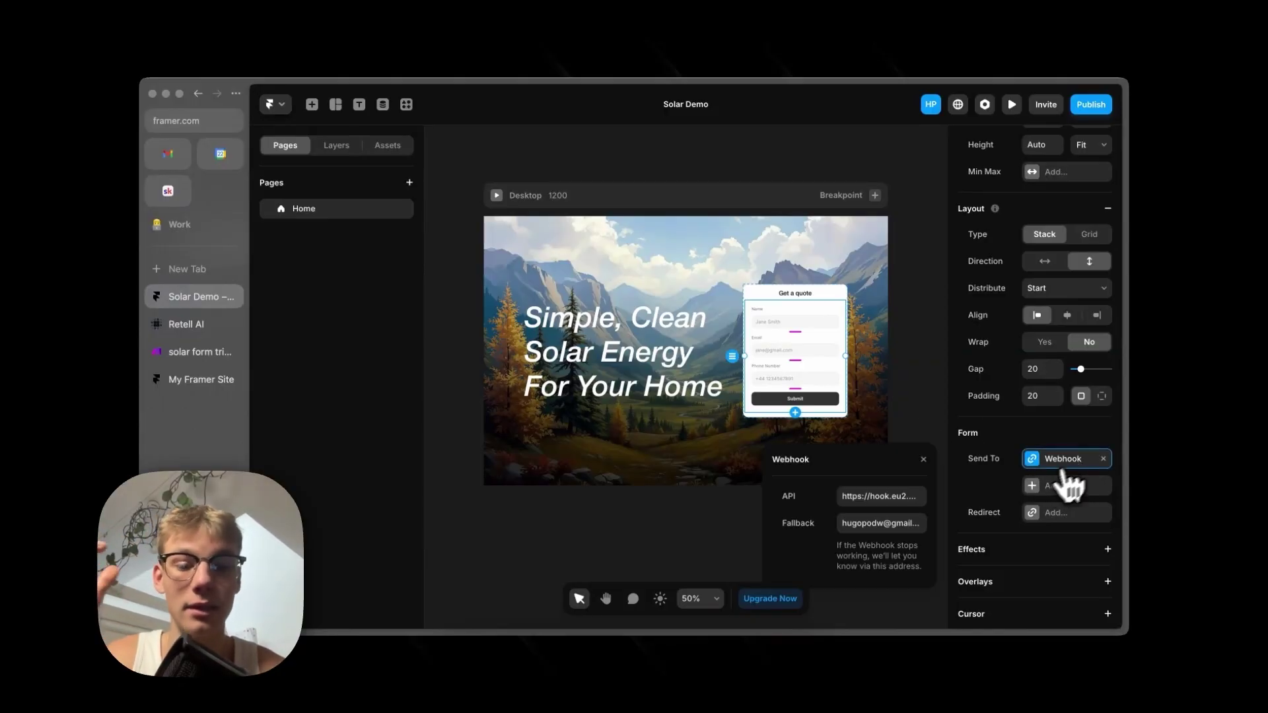
{"action": "left_click", "coordinate": [882, 495]}
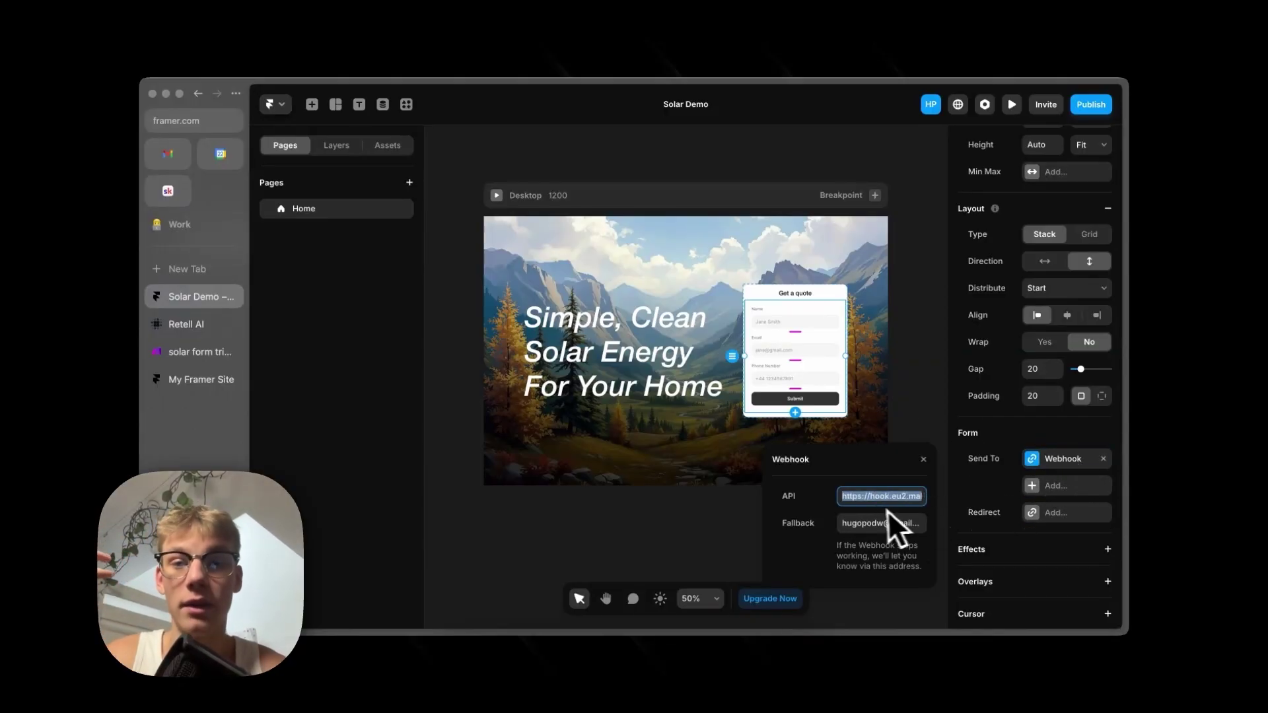
Step: Review the webhook's received email and phone number, then the Sleep step's 5-second delay
{"action": "left_click", "coordinate": [200, 351]}
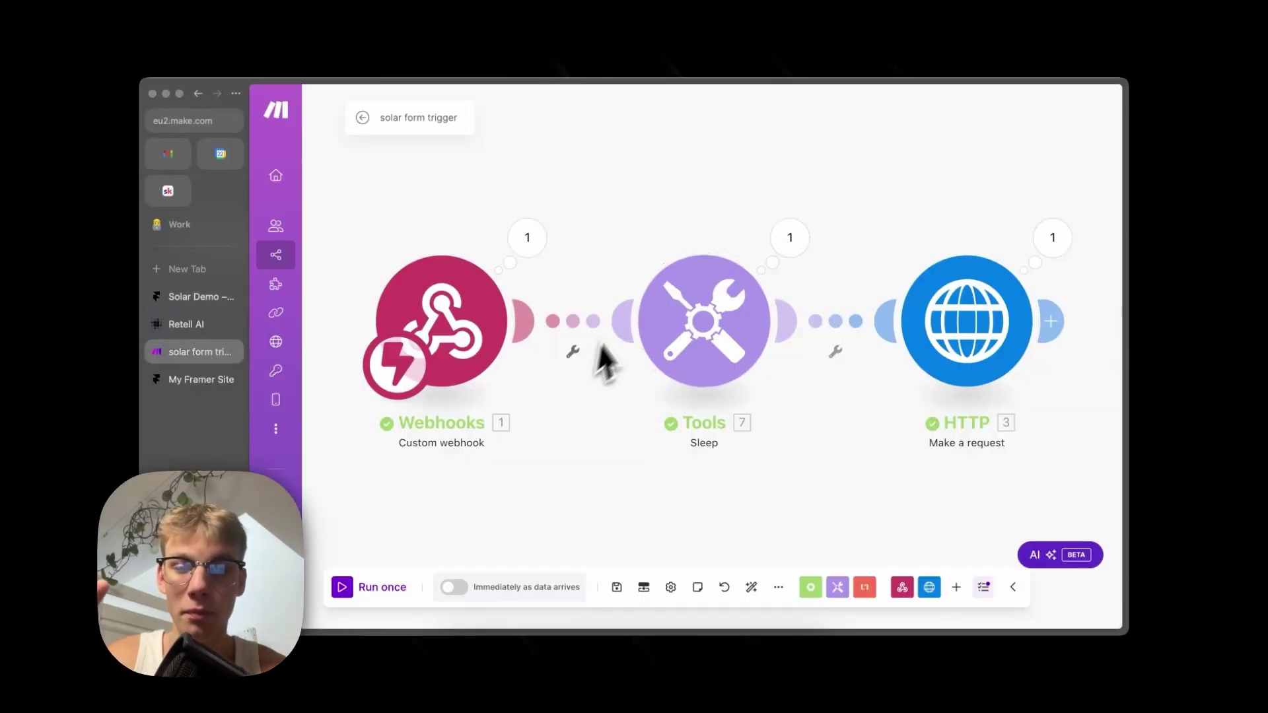
{"action": "left_click", "coordinate": [525, 238]}
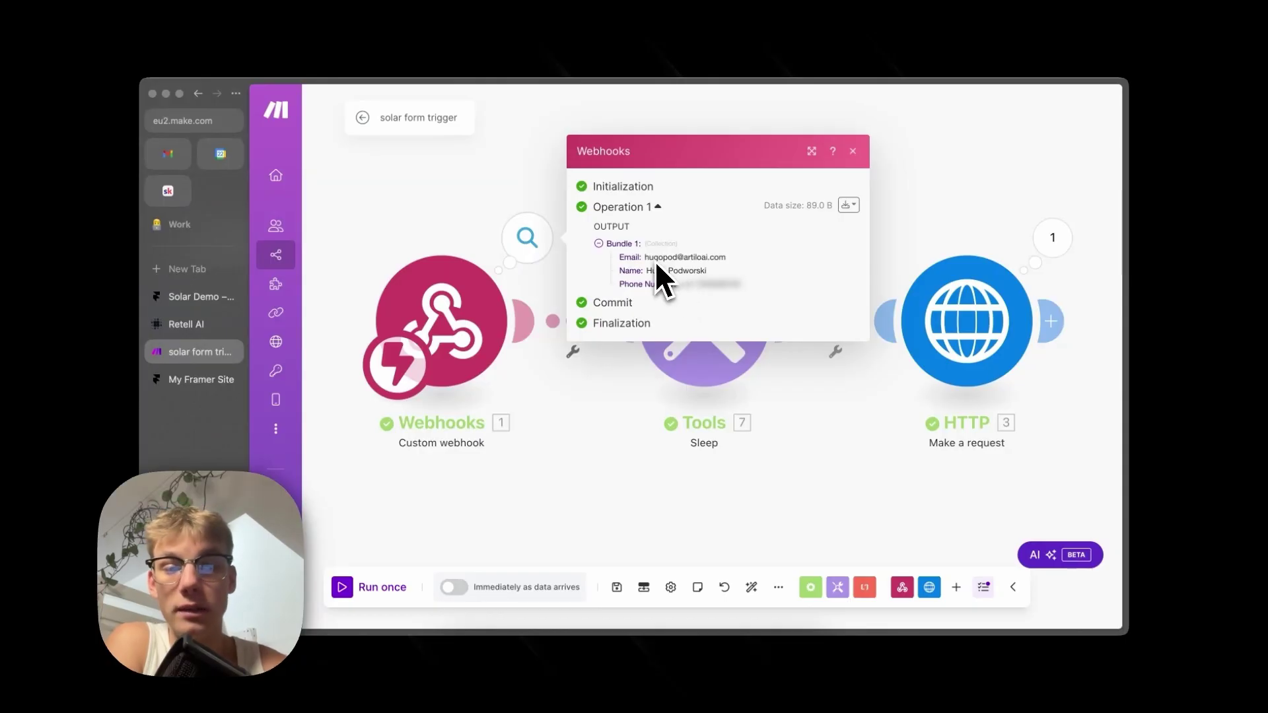
{"action": "mouse_move", "coordinate": [645, 257]}
{"action": "left_mouse_down"}
{"action": "mouse_move", "coordinate": [725, 257]}
{"action": "mouse_move", "coordinate": [647, 271]}
{"action": "left_mouse_up"}
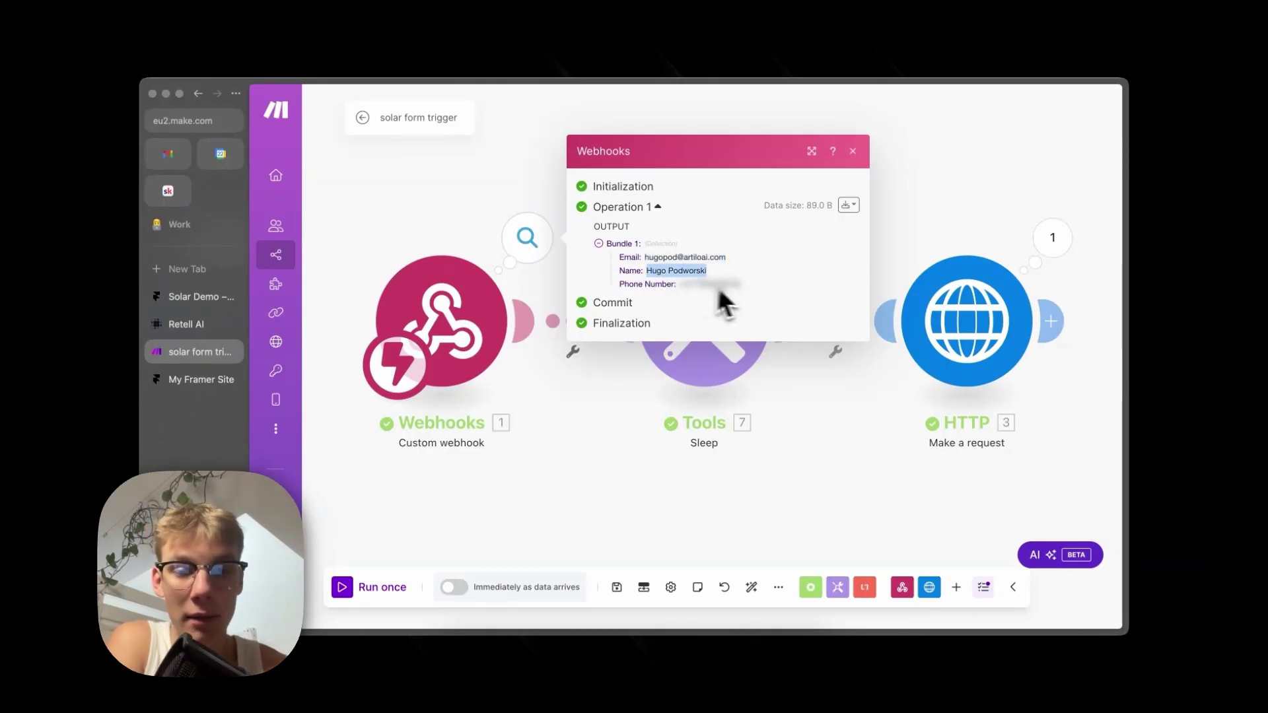
{"action": "left_click_drag", "start_coordinate": [737, 284], "coordinate": [656, 284]}
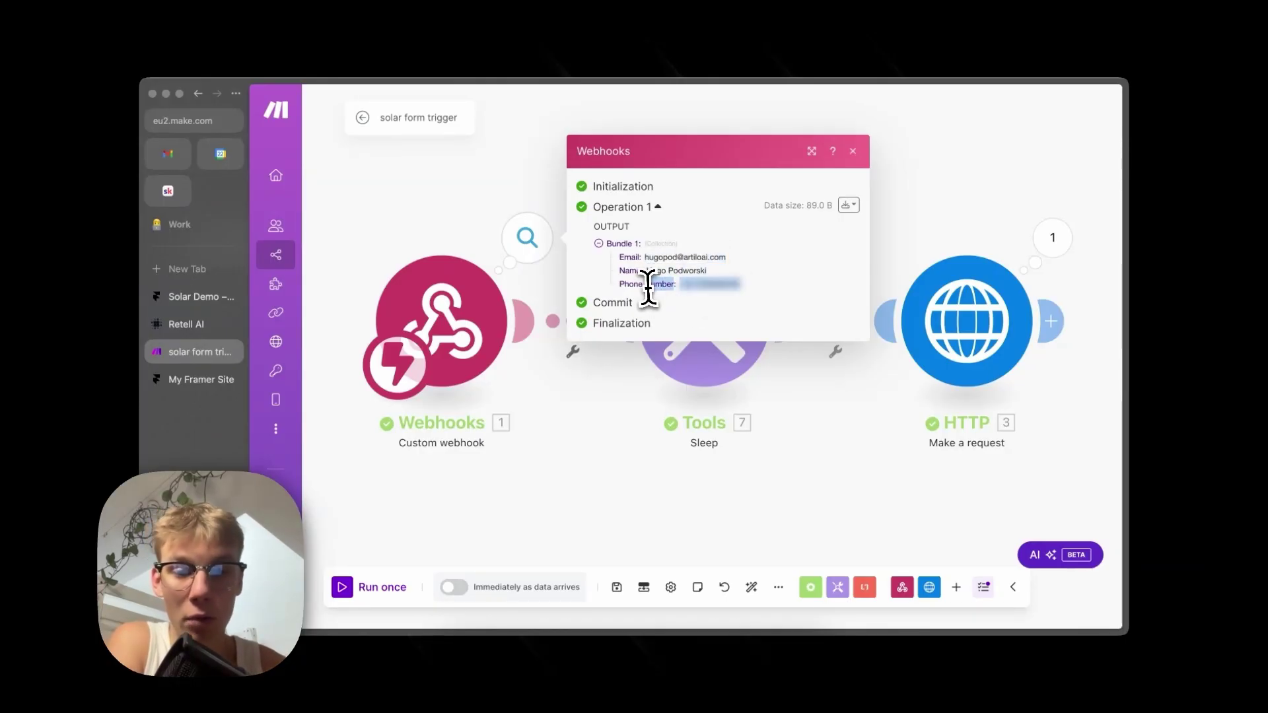
{"action": "left_click", "coordinate": [720, 382]}
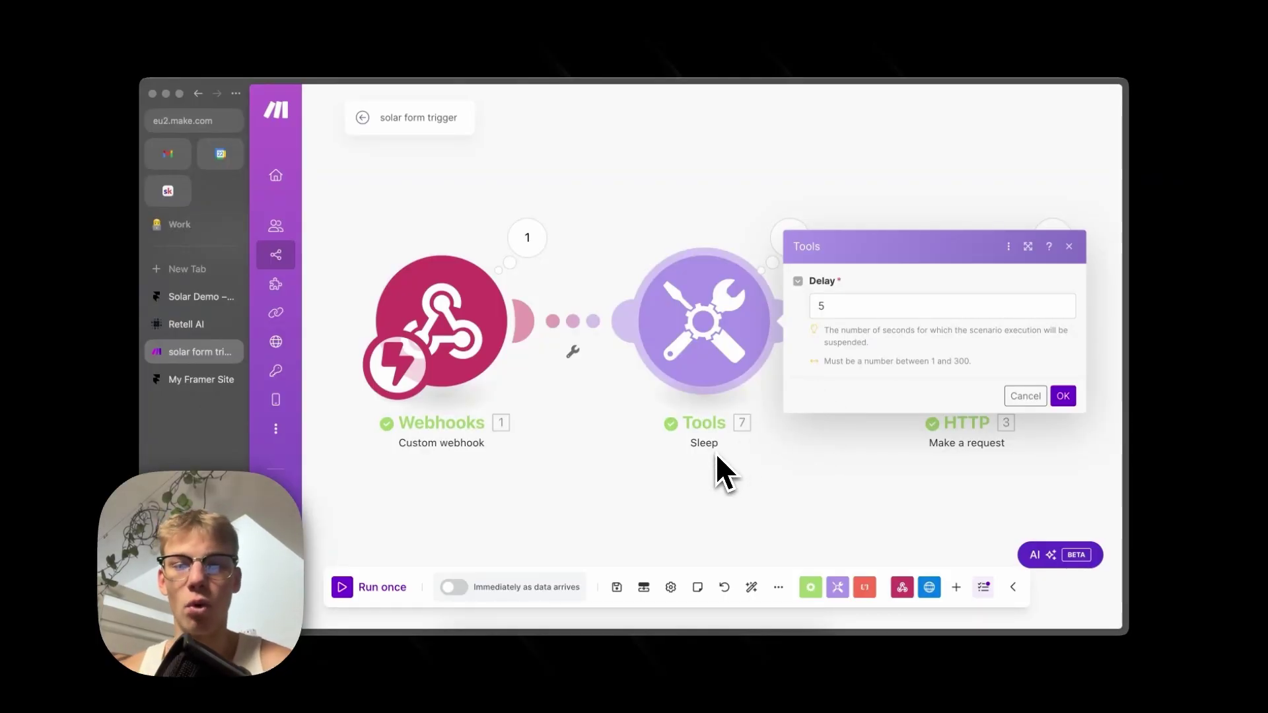
{"action": "key", "text": "Escape"}
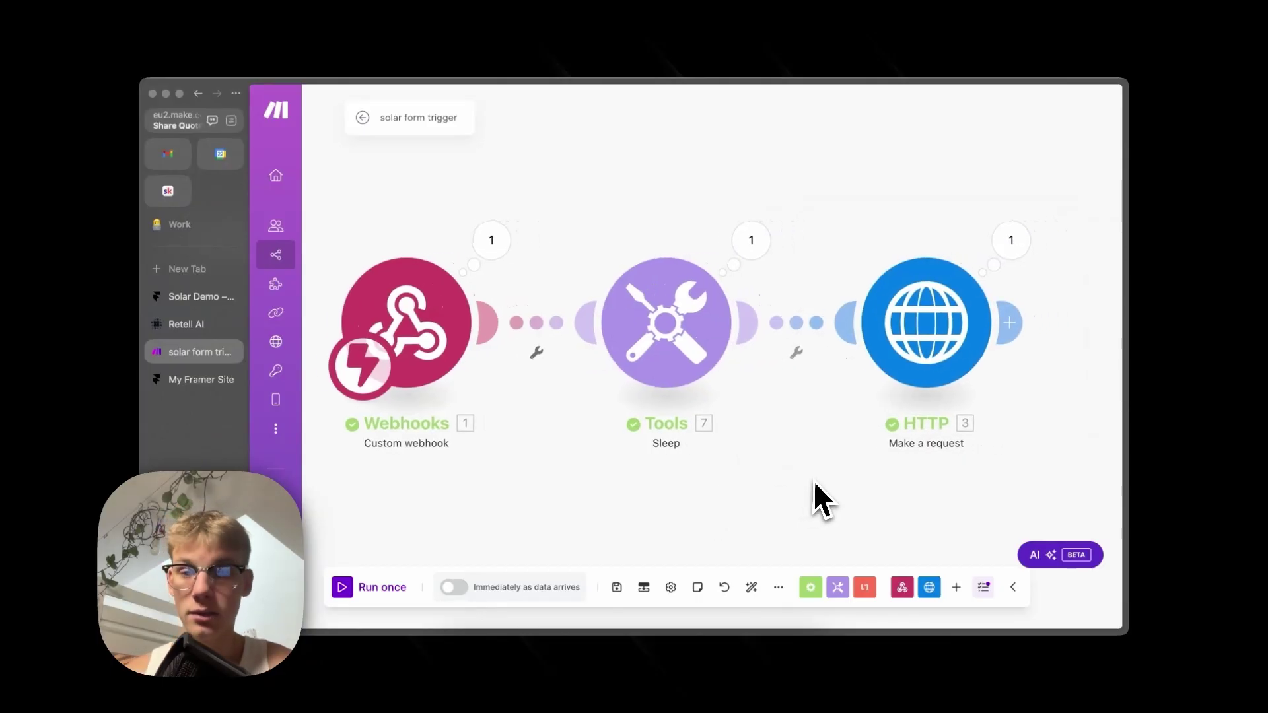
Step: Inspect the HTTP POST to Retell's create-phone-call URL, then show the webhook's received data
{"action": "left_click", "coordinate": [896, 366]}
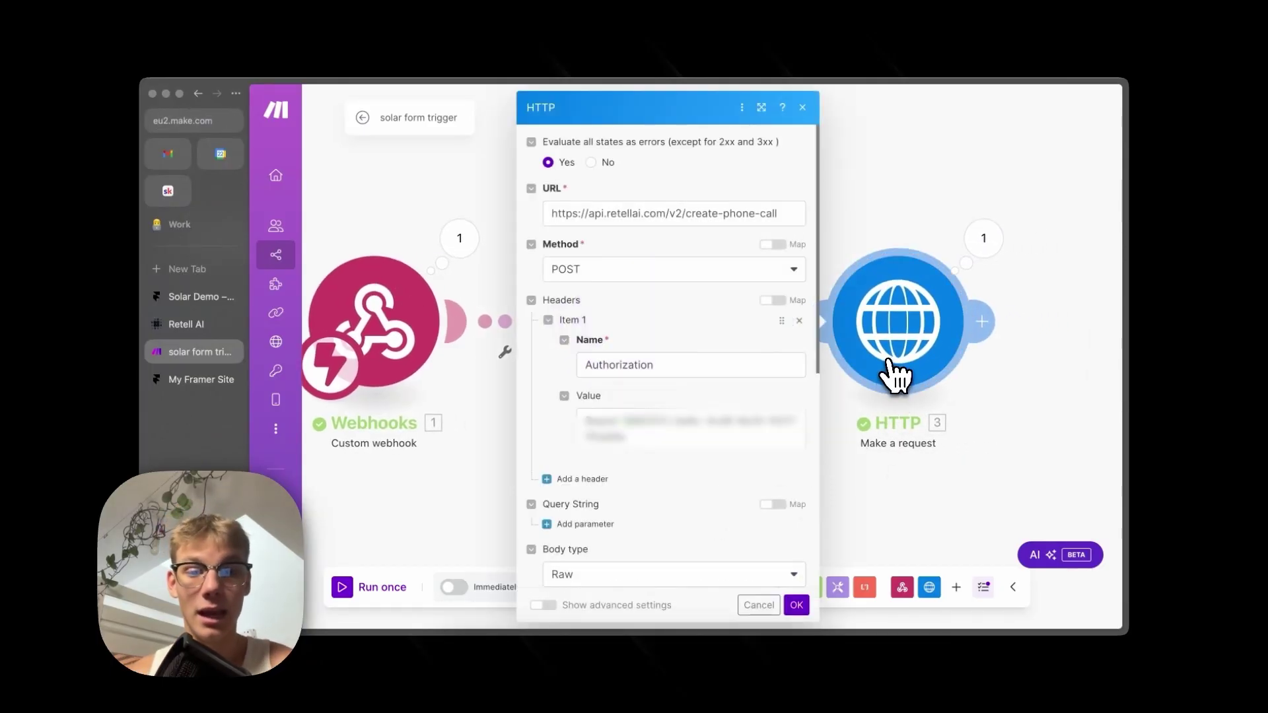
{"action": "scroll", "coordinate": [654, 396], "scroll_direction": "down", "scroll_amount": 4}
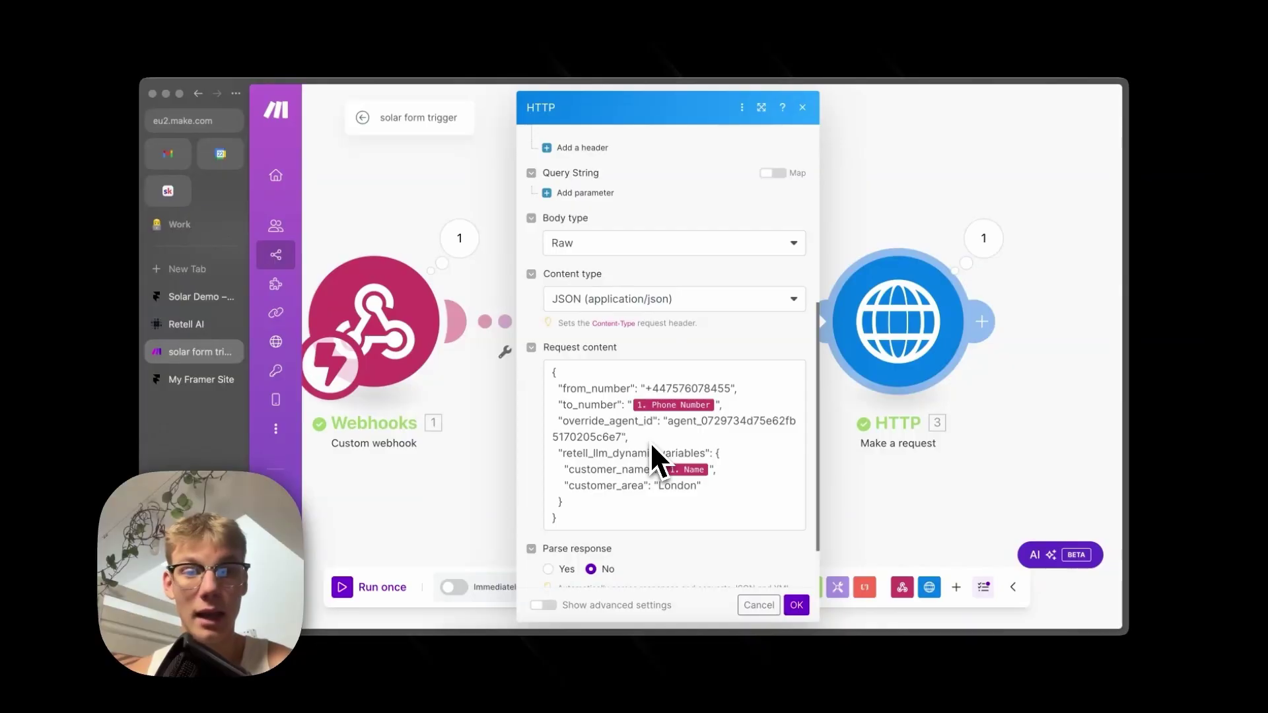
{"action": "scroll", "coordinate": [650, 443], "scroll_direction": "up", "scroll_amount": 5}
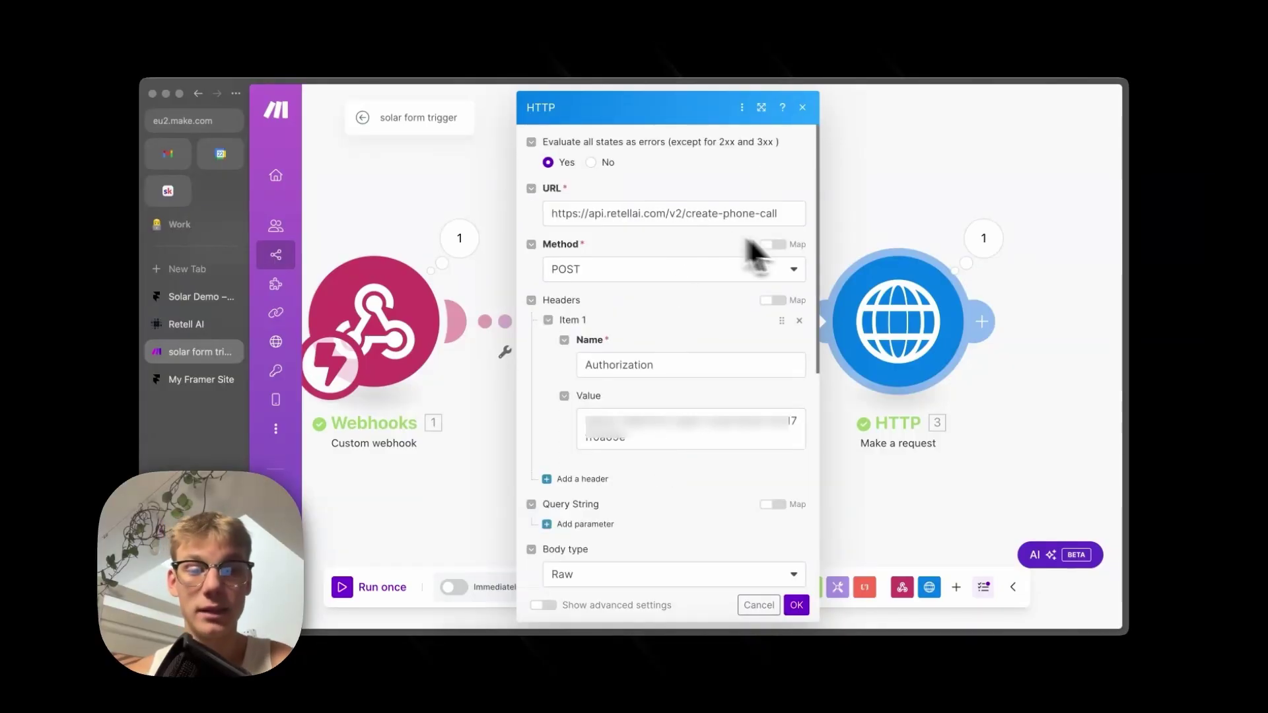
{"action": "left_click_drag", "start_coordinate": [780, 213], "coordinate": [542, 212]}
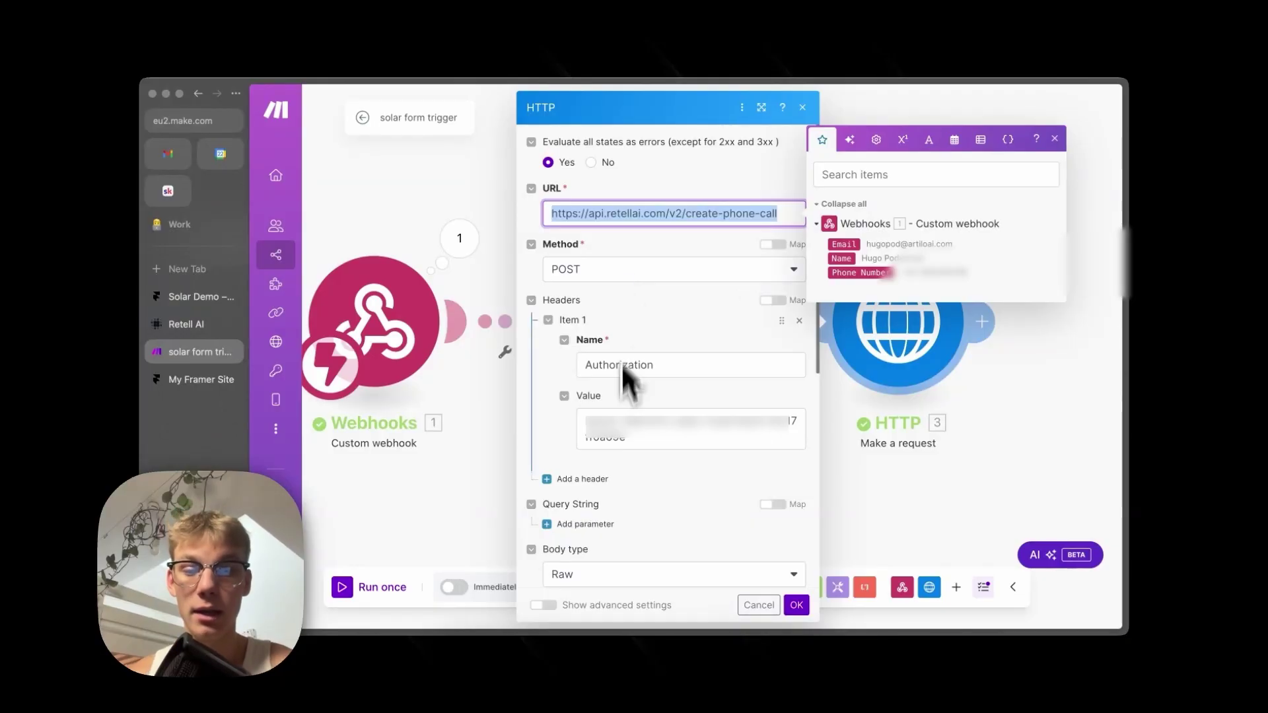
{"action": "scroll", "coordinate": [634, 328], "scroll_direction": "down", "scroll_amount": 5}
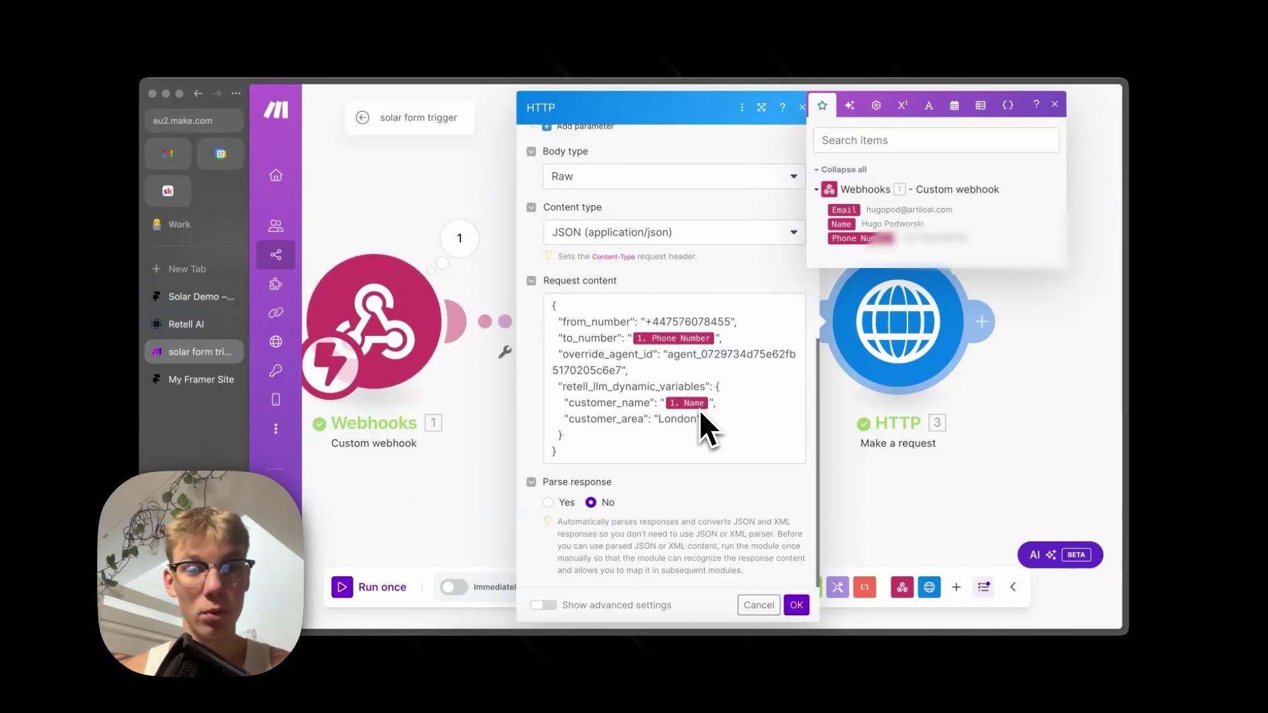
{"action": "left_click", "coordinate": [459, 246]}
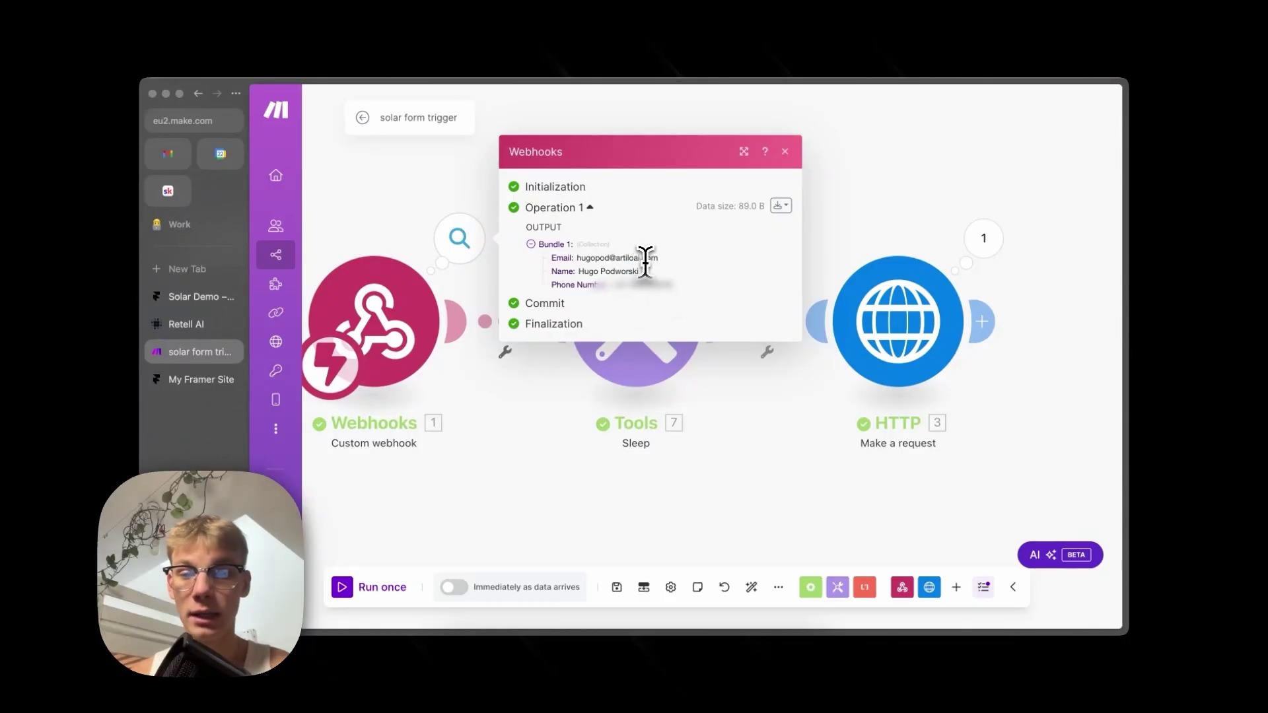
Step: Highlight the received email in the webhook output, then close the output bubble
{"action": "left_click_drag", "start_coordinate": [658, 258], "coordinate": [544, 270]}
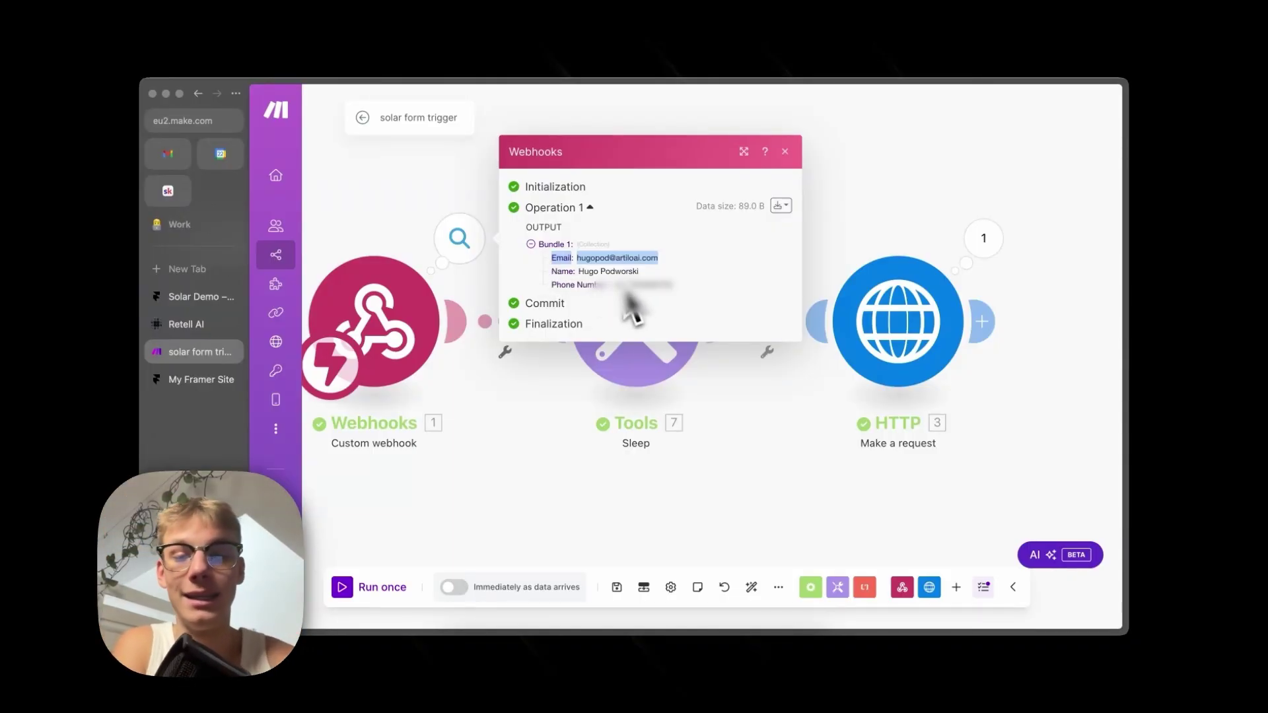
{"action": "left_click", "coordinate": [594, 377]}
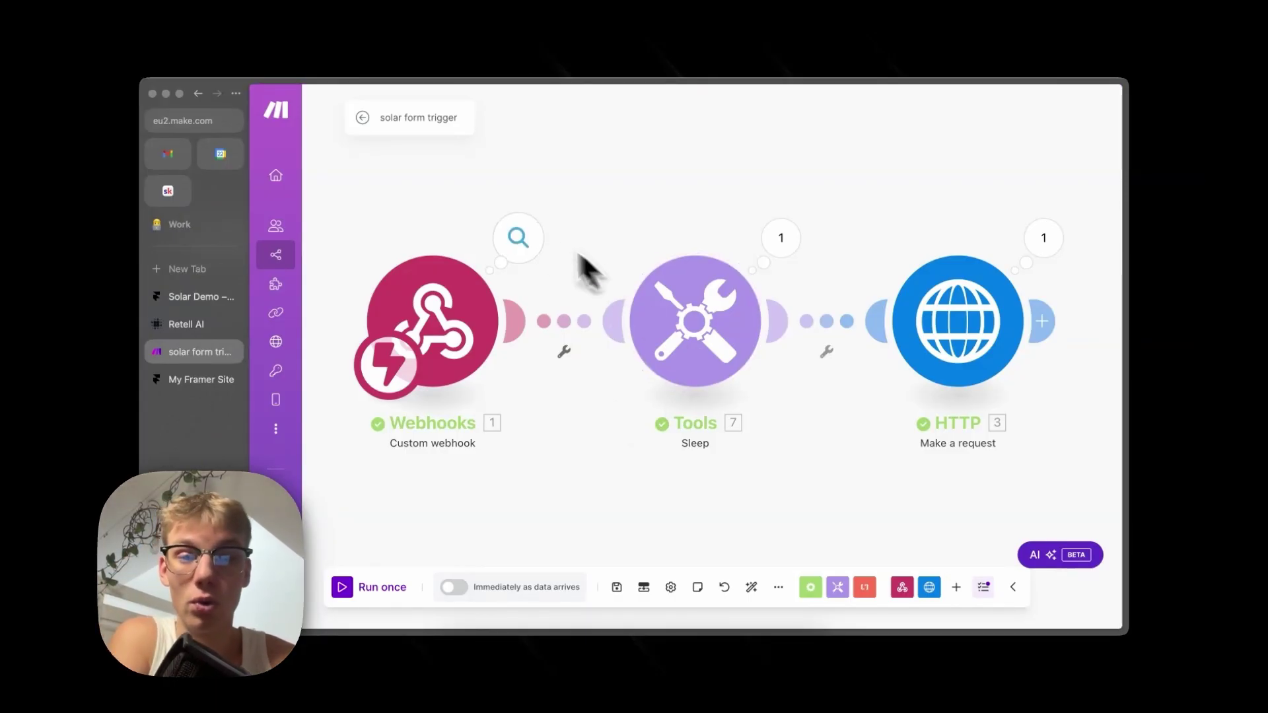
{"action": "left_click_drag", "start_coordinate": [528, 297], "coordinate": [531, 318]}
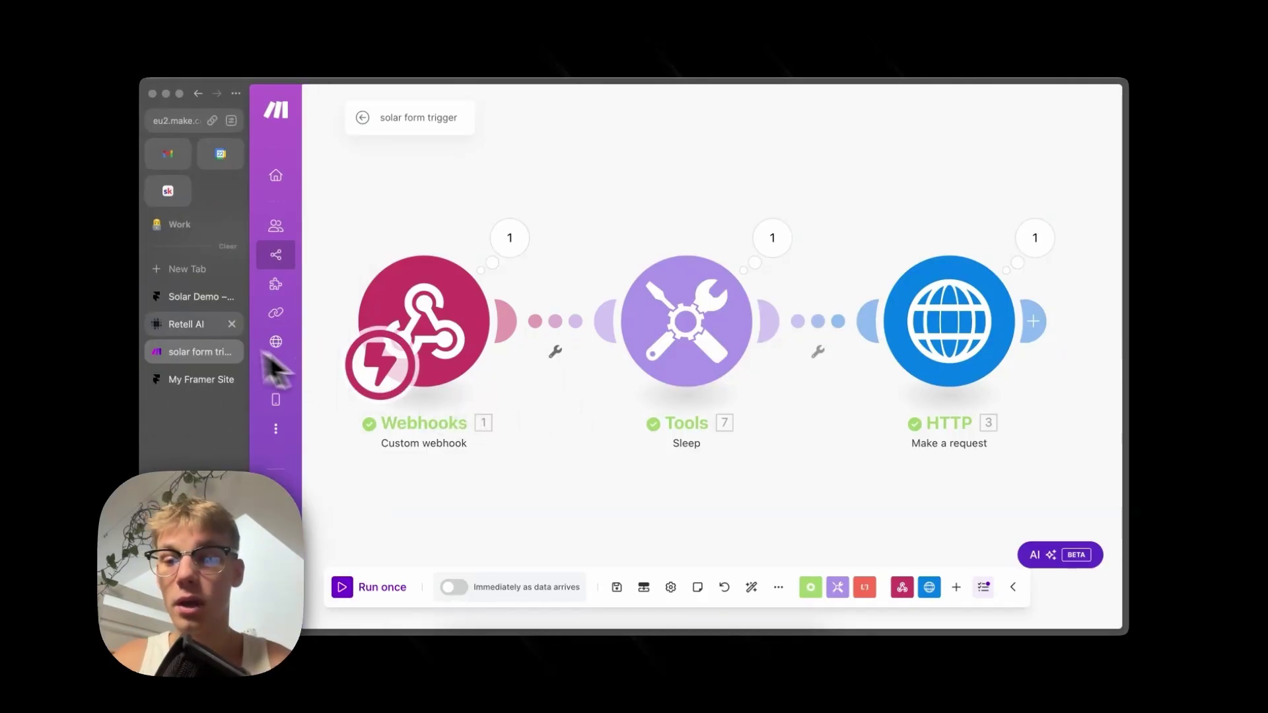
{"action": "mouse_move", "coordinate": [198, 352]}
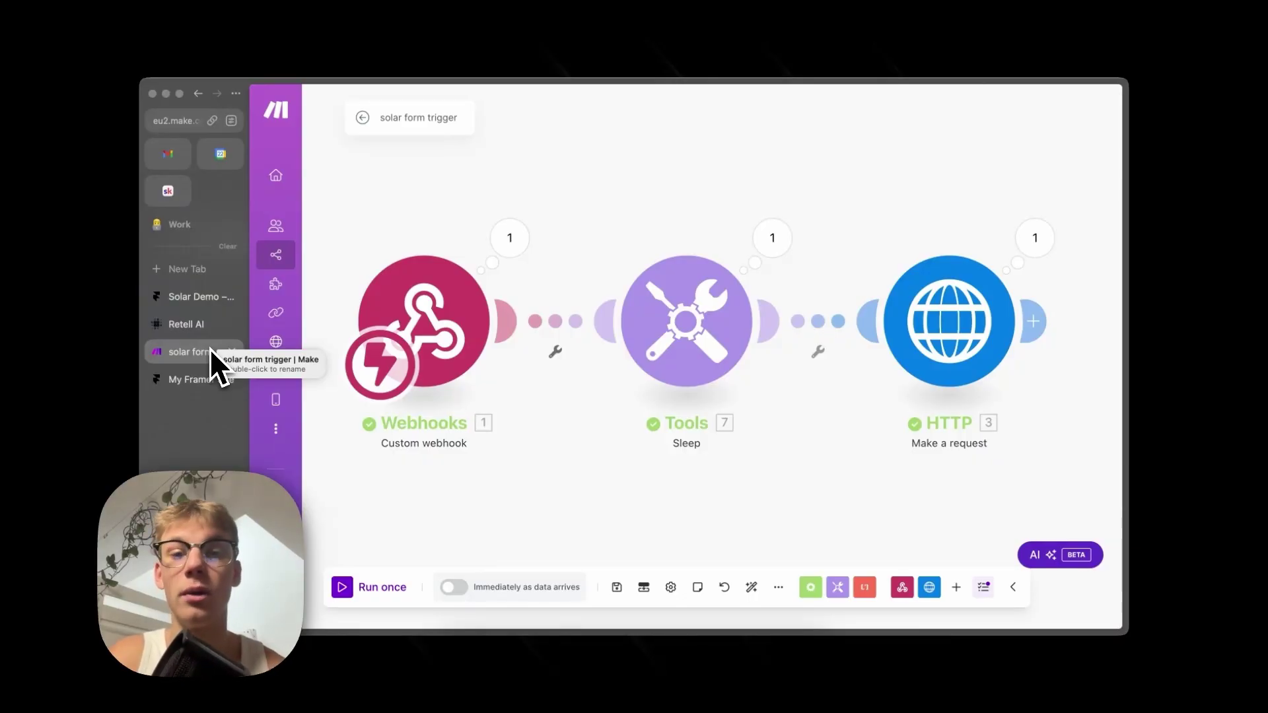
Step: Return to the published solar landing page's My Framer Site tab
{"action": "left_click", "coordinate": [189, 378]}
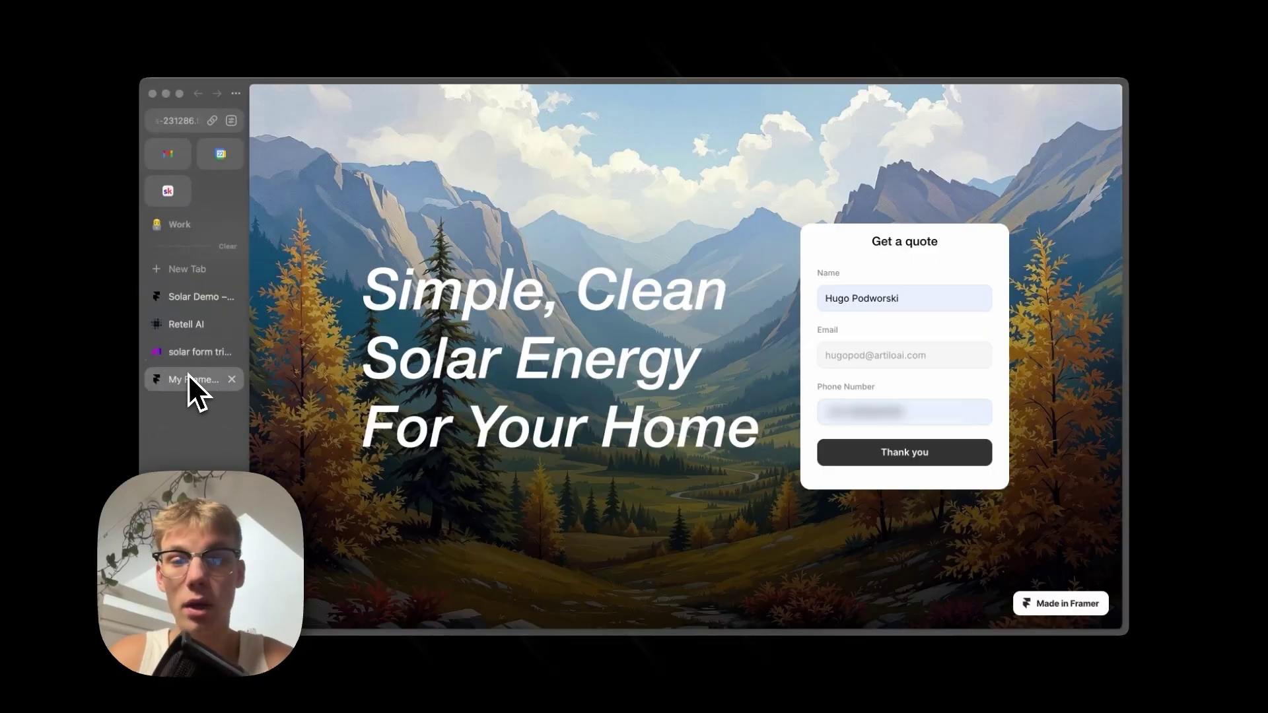